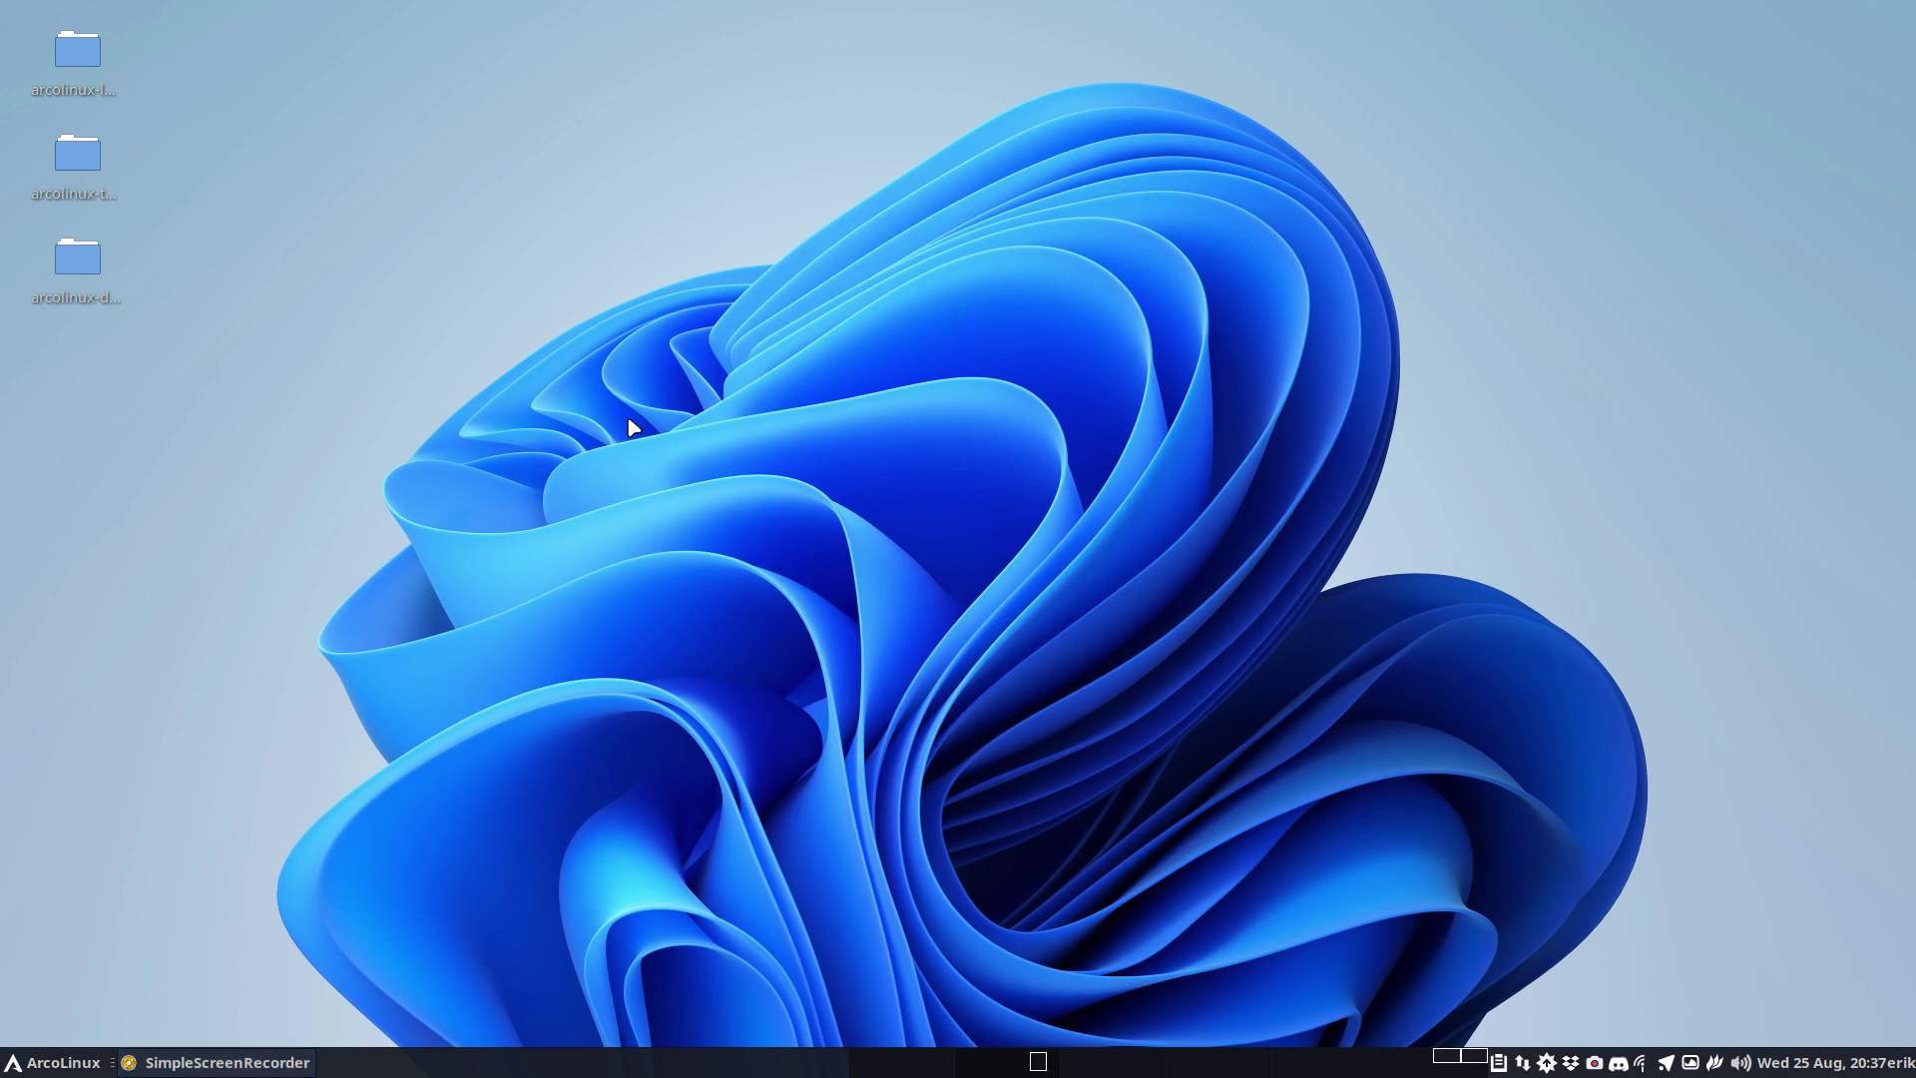
# - Open urxvt and run 'update' with the sudo password; it reports nothing to upgrade
pyautogui.press('super+Return')
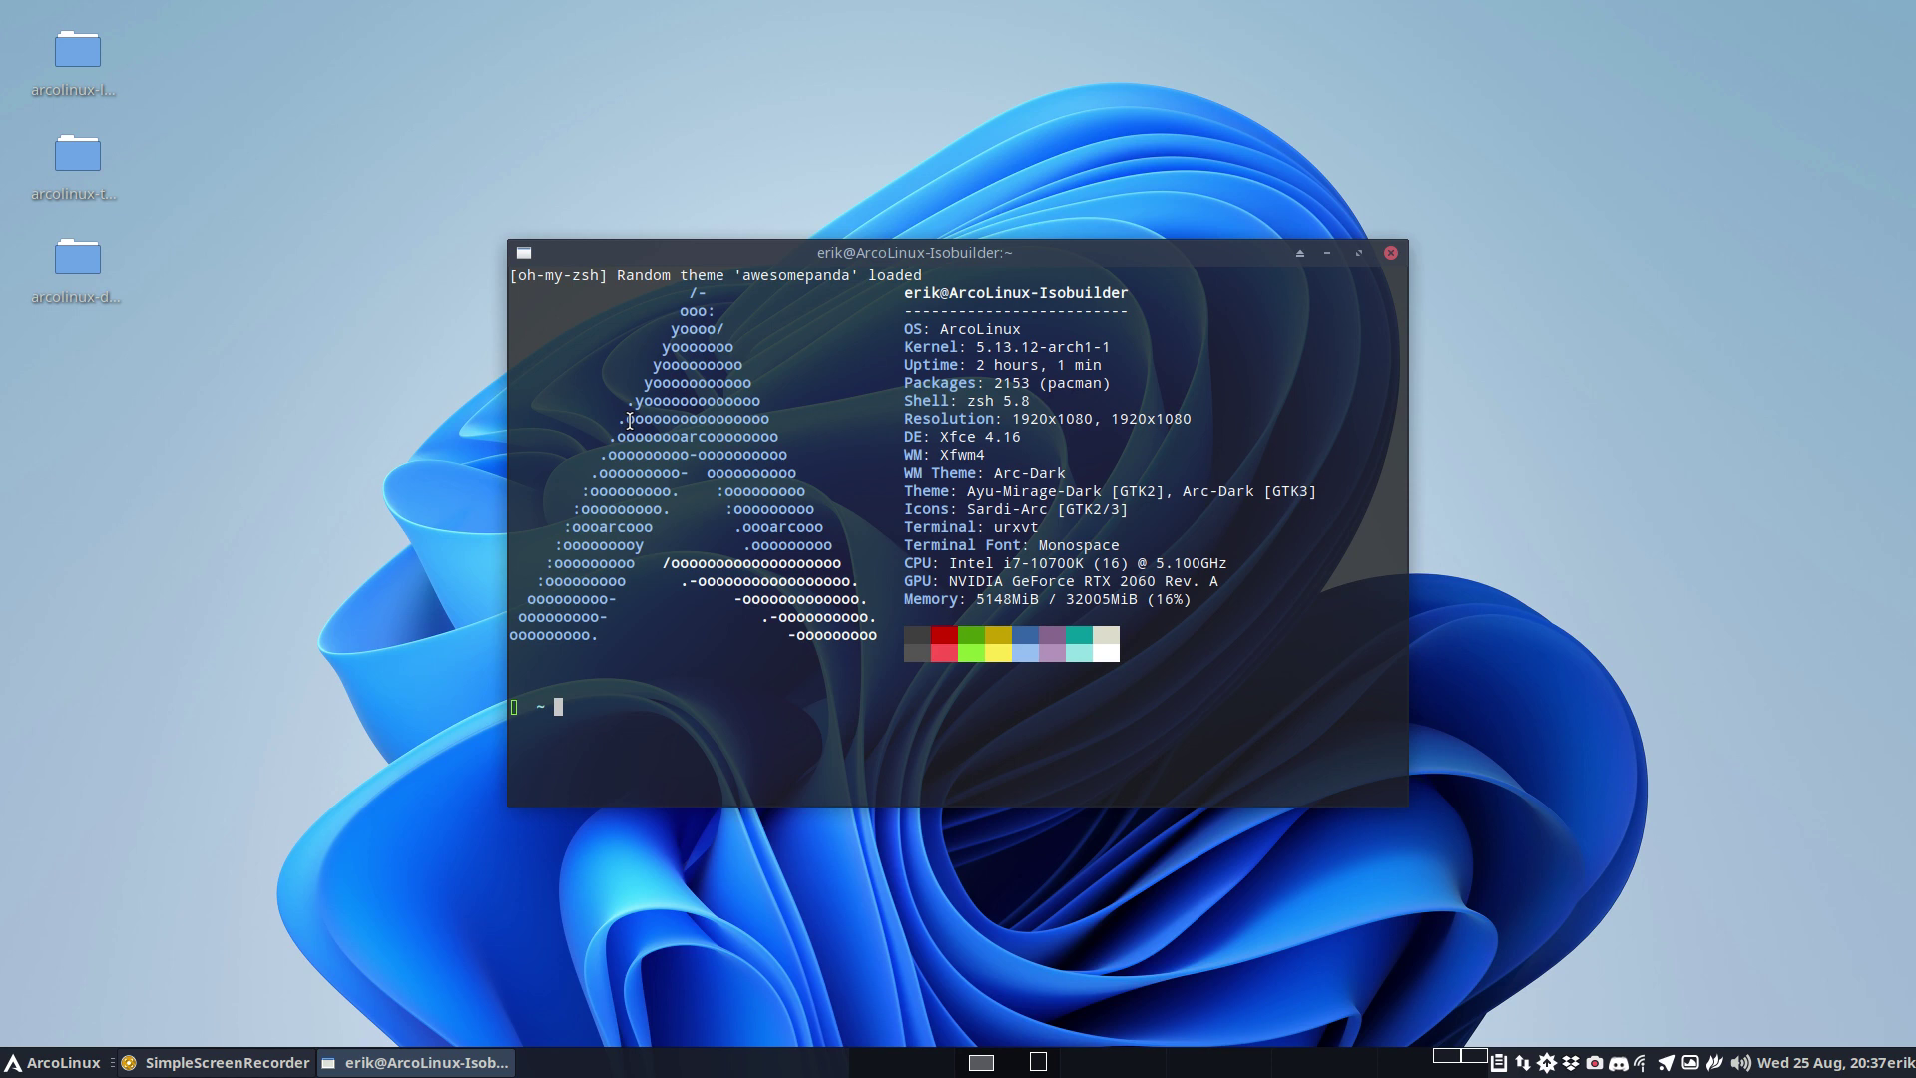
pyautogui.write('update')
pyautogui.press('Return')
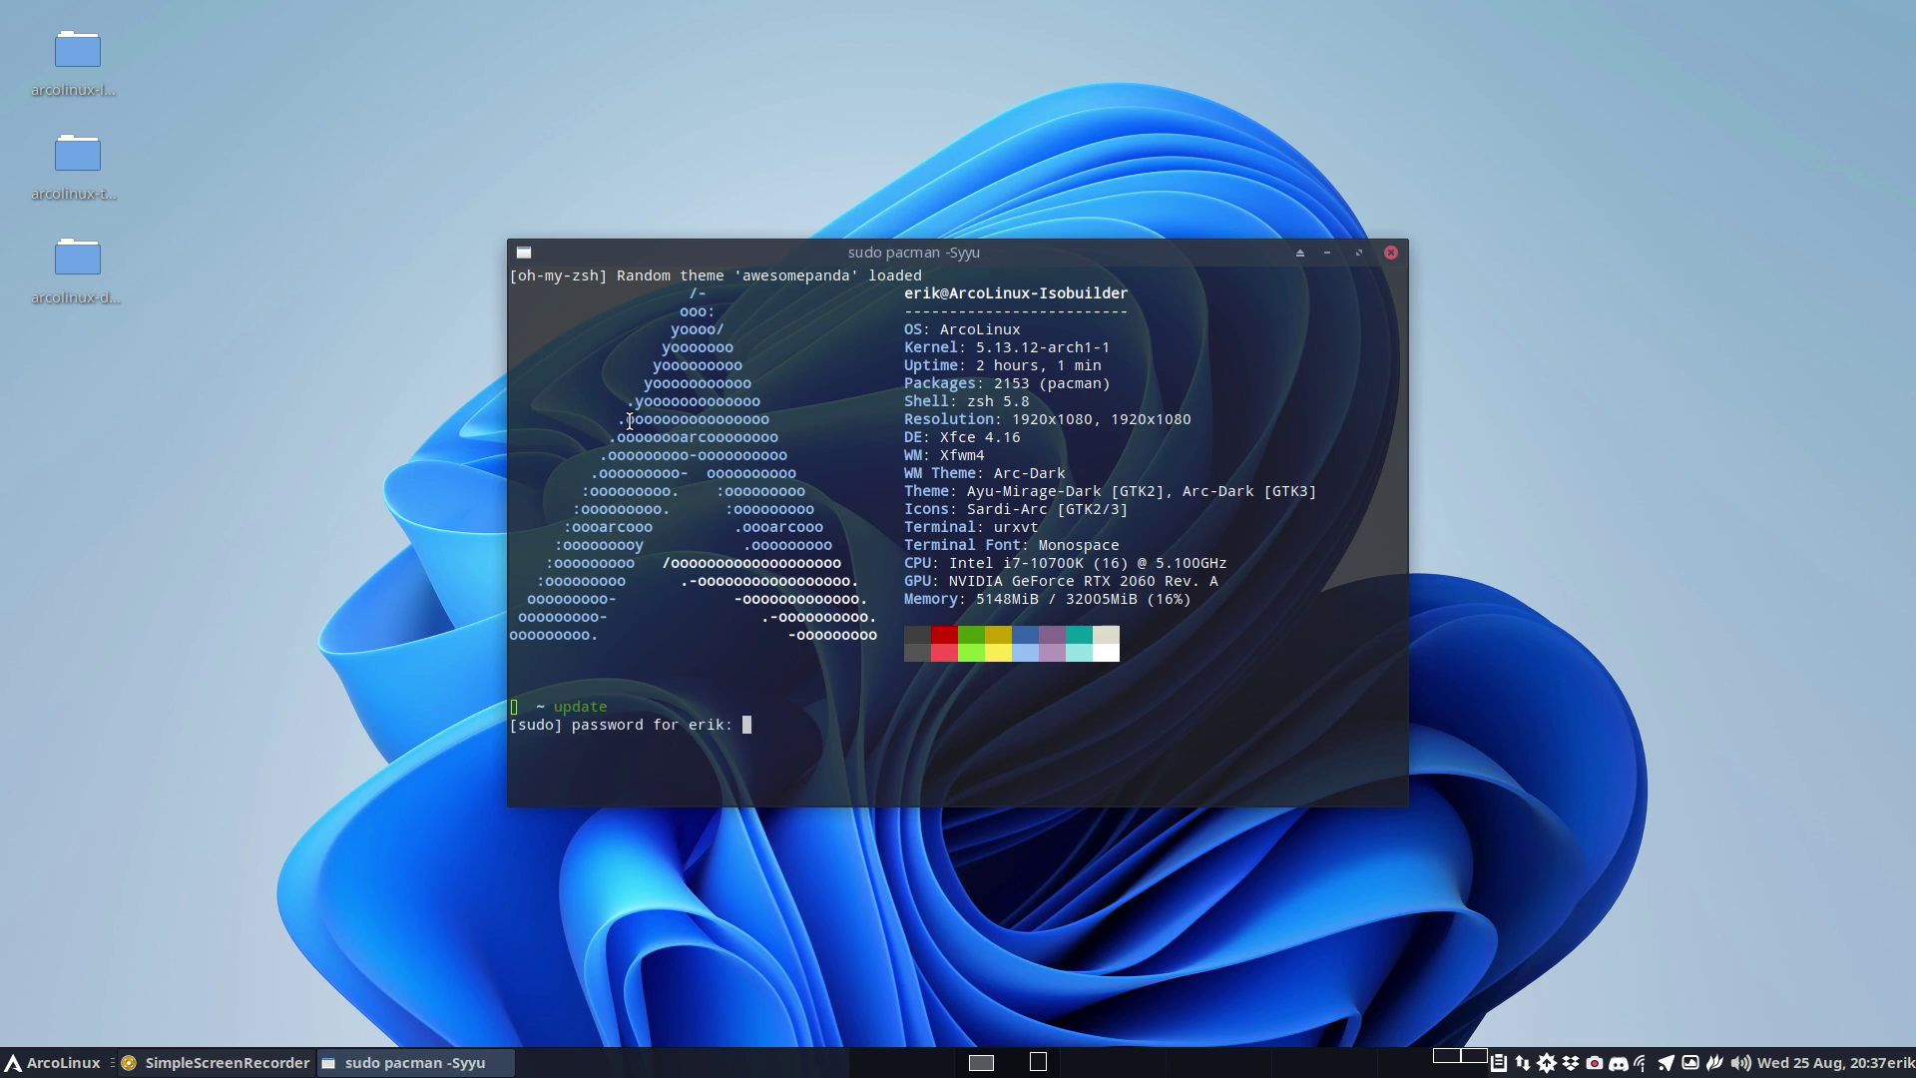
pyautogui.press('Return')
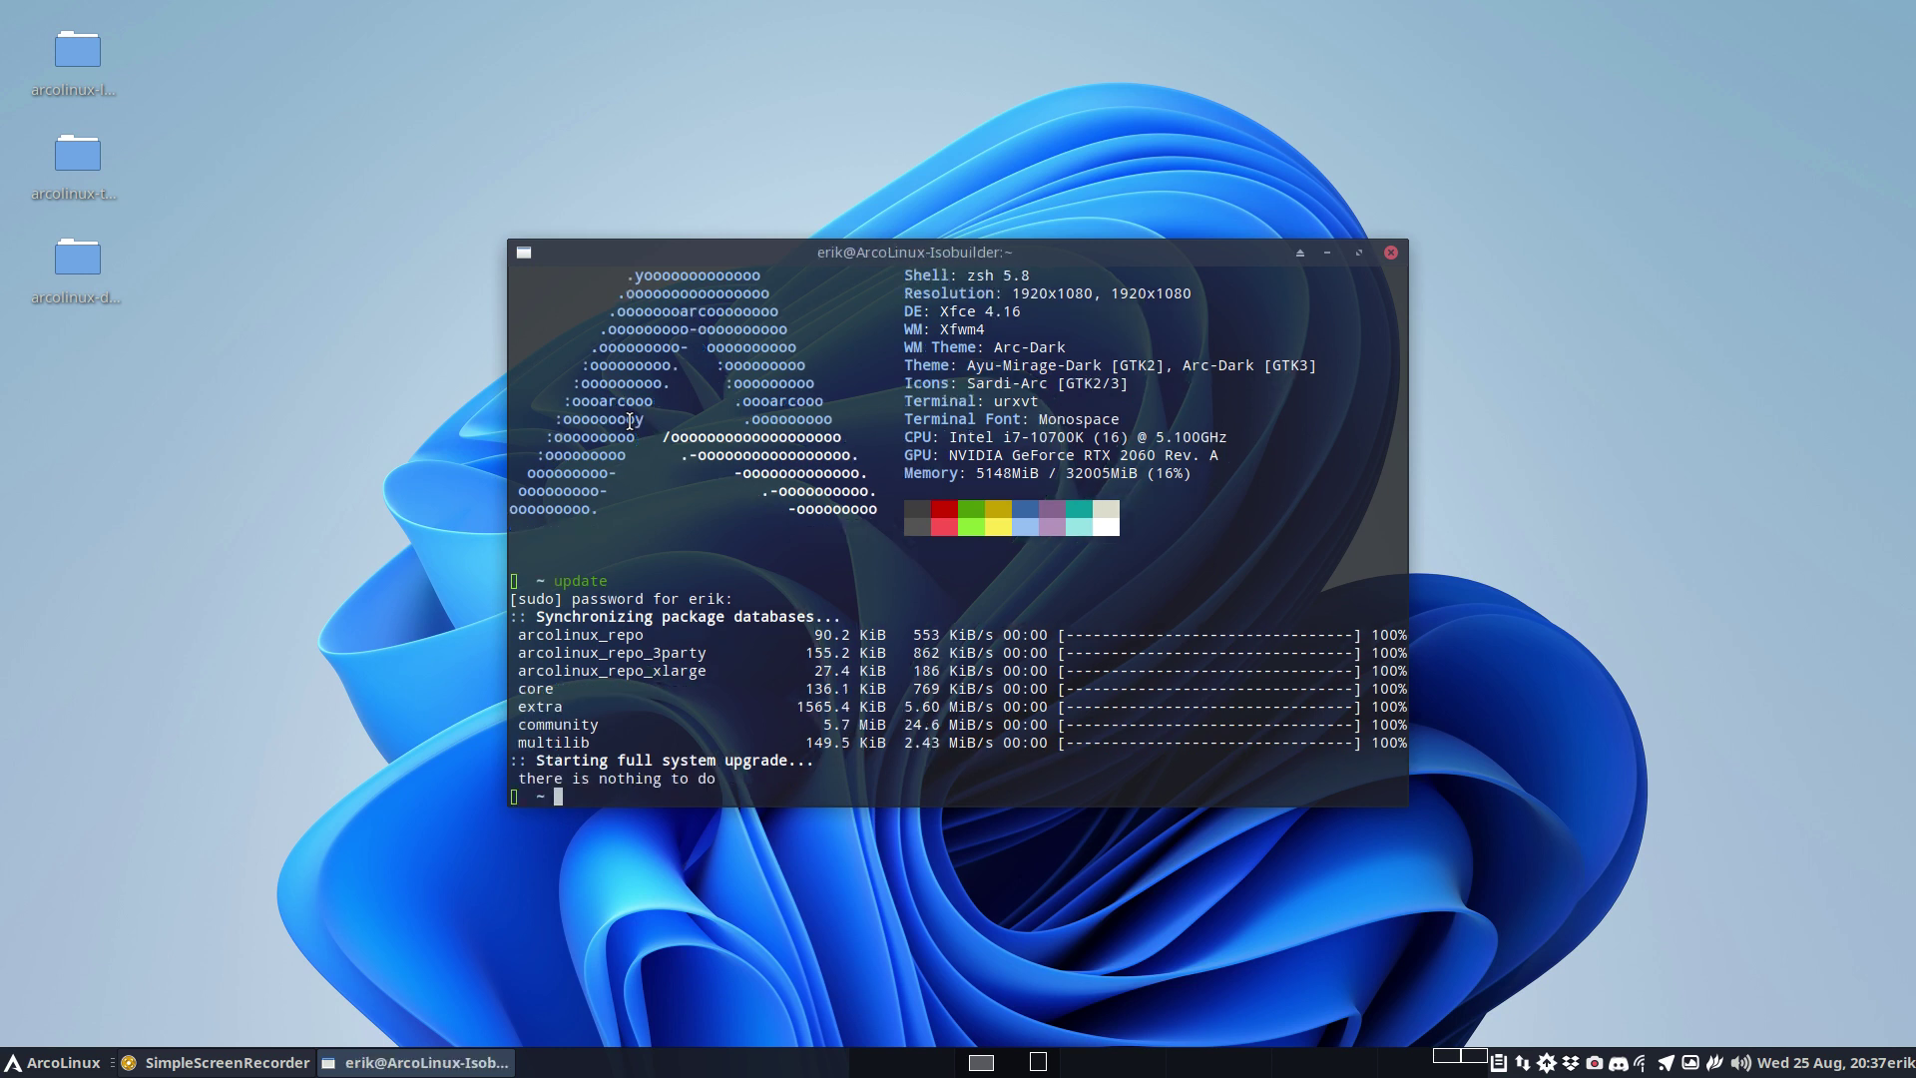
# - Open /etc/pacman.conf in nano with npacman and go to the [arcolinux_repo] header on line 77
pyautogui.write('npacman')
pyautogui.press('Return')
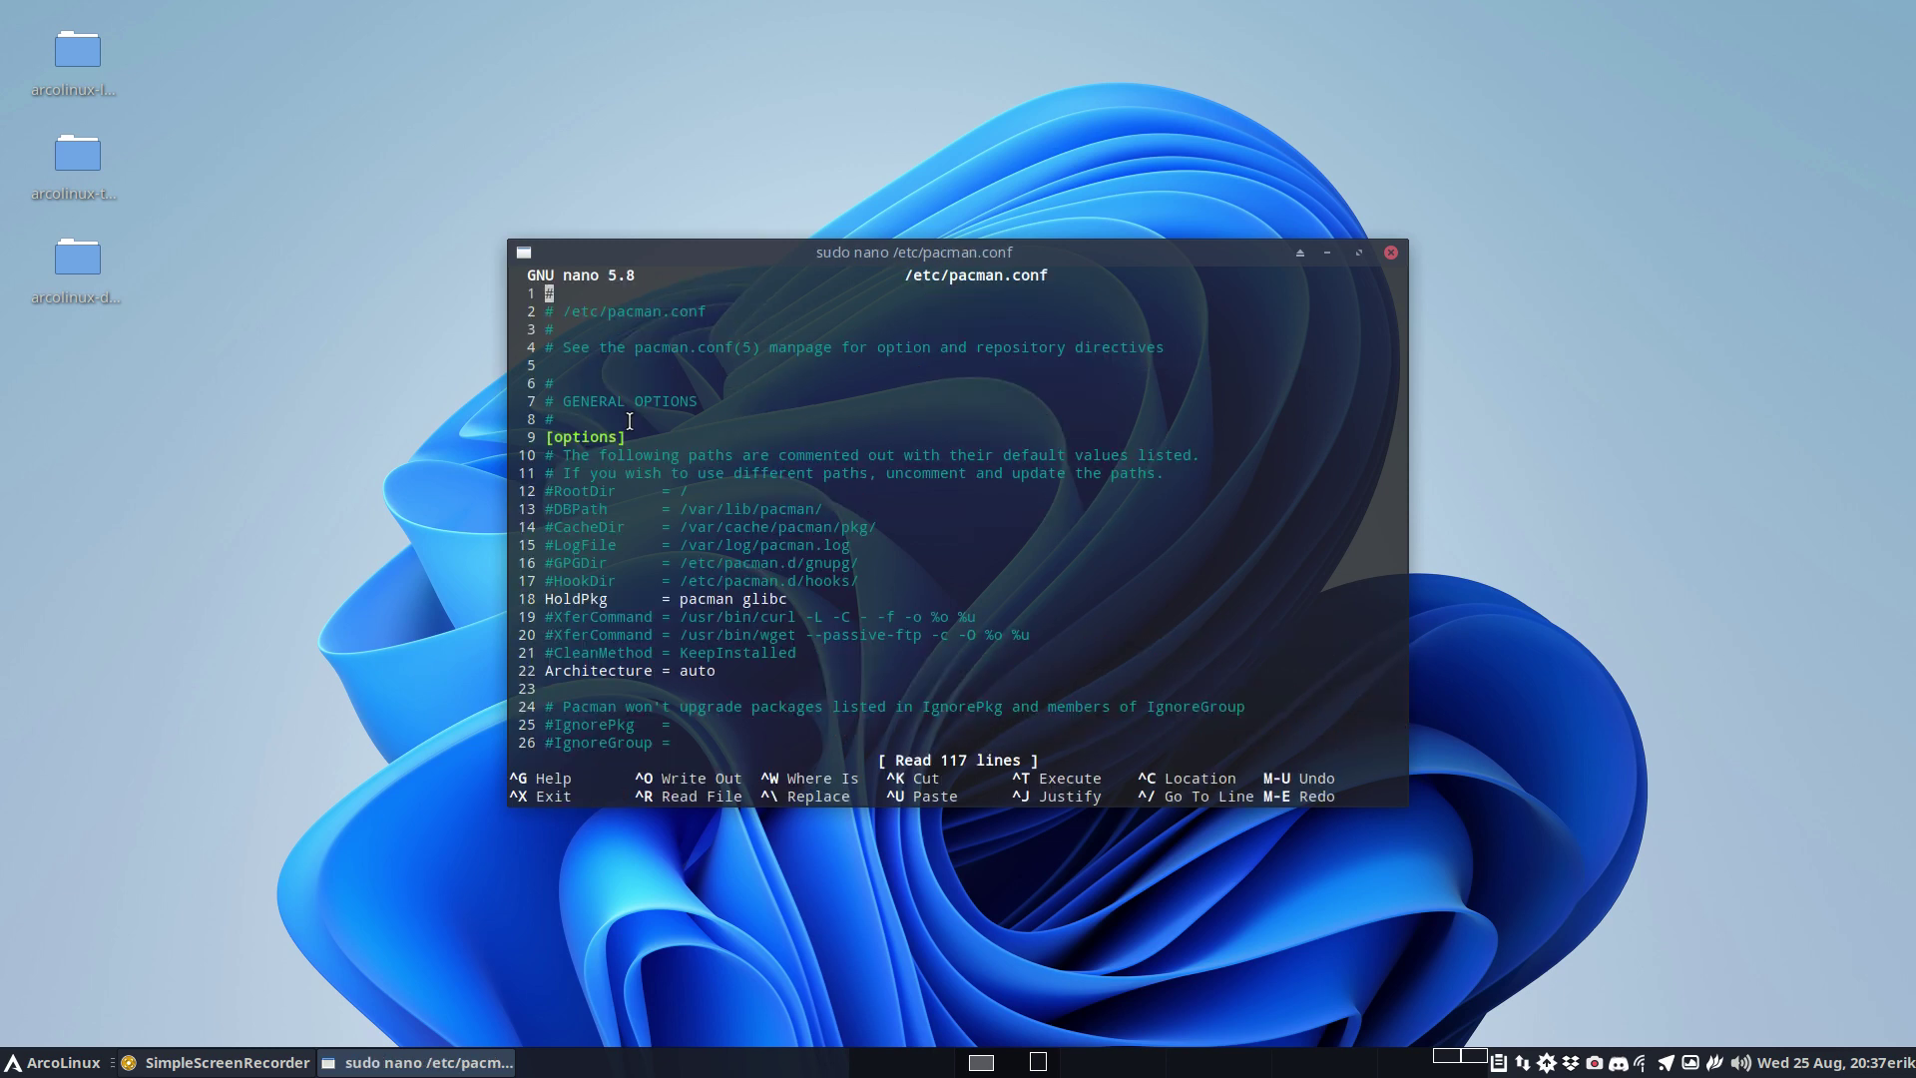
pyautogui.press('pagedown')
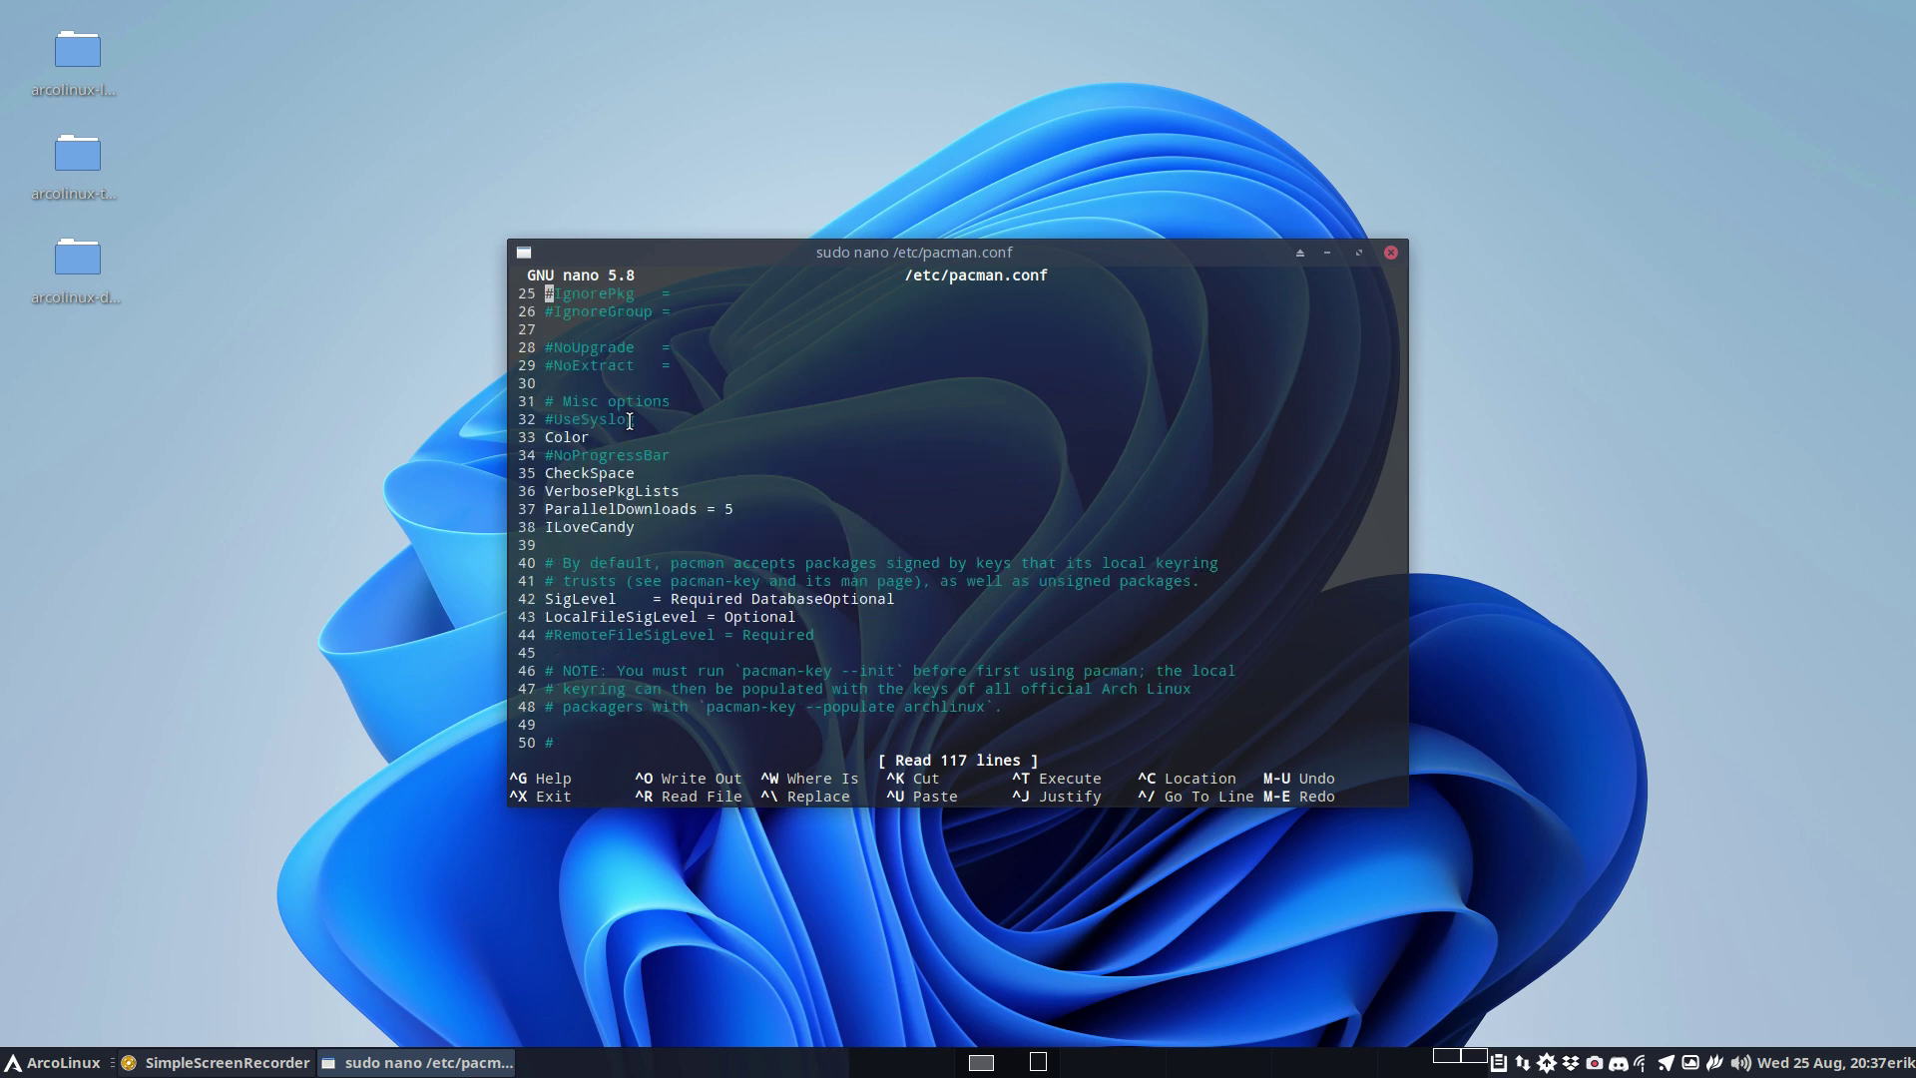
pyautogui.press('pagedown')
pyautogui.press('pagedown')
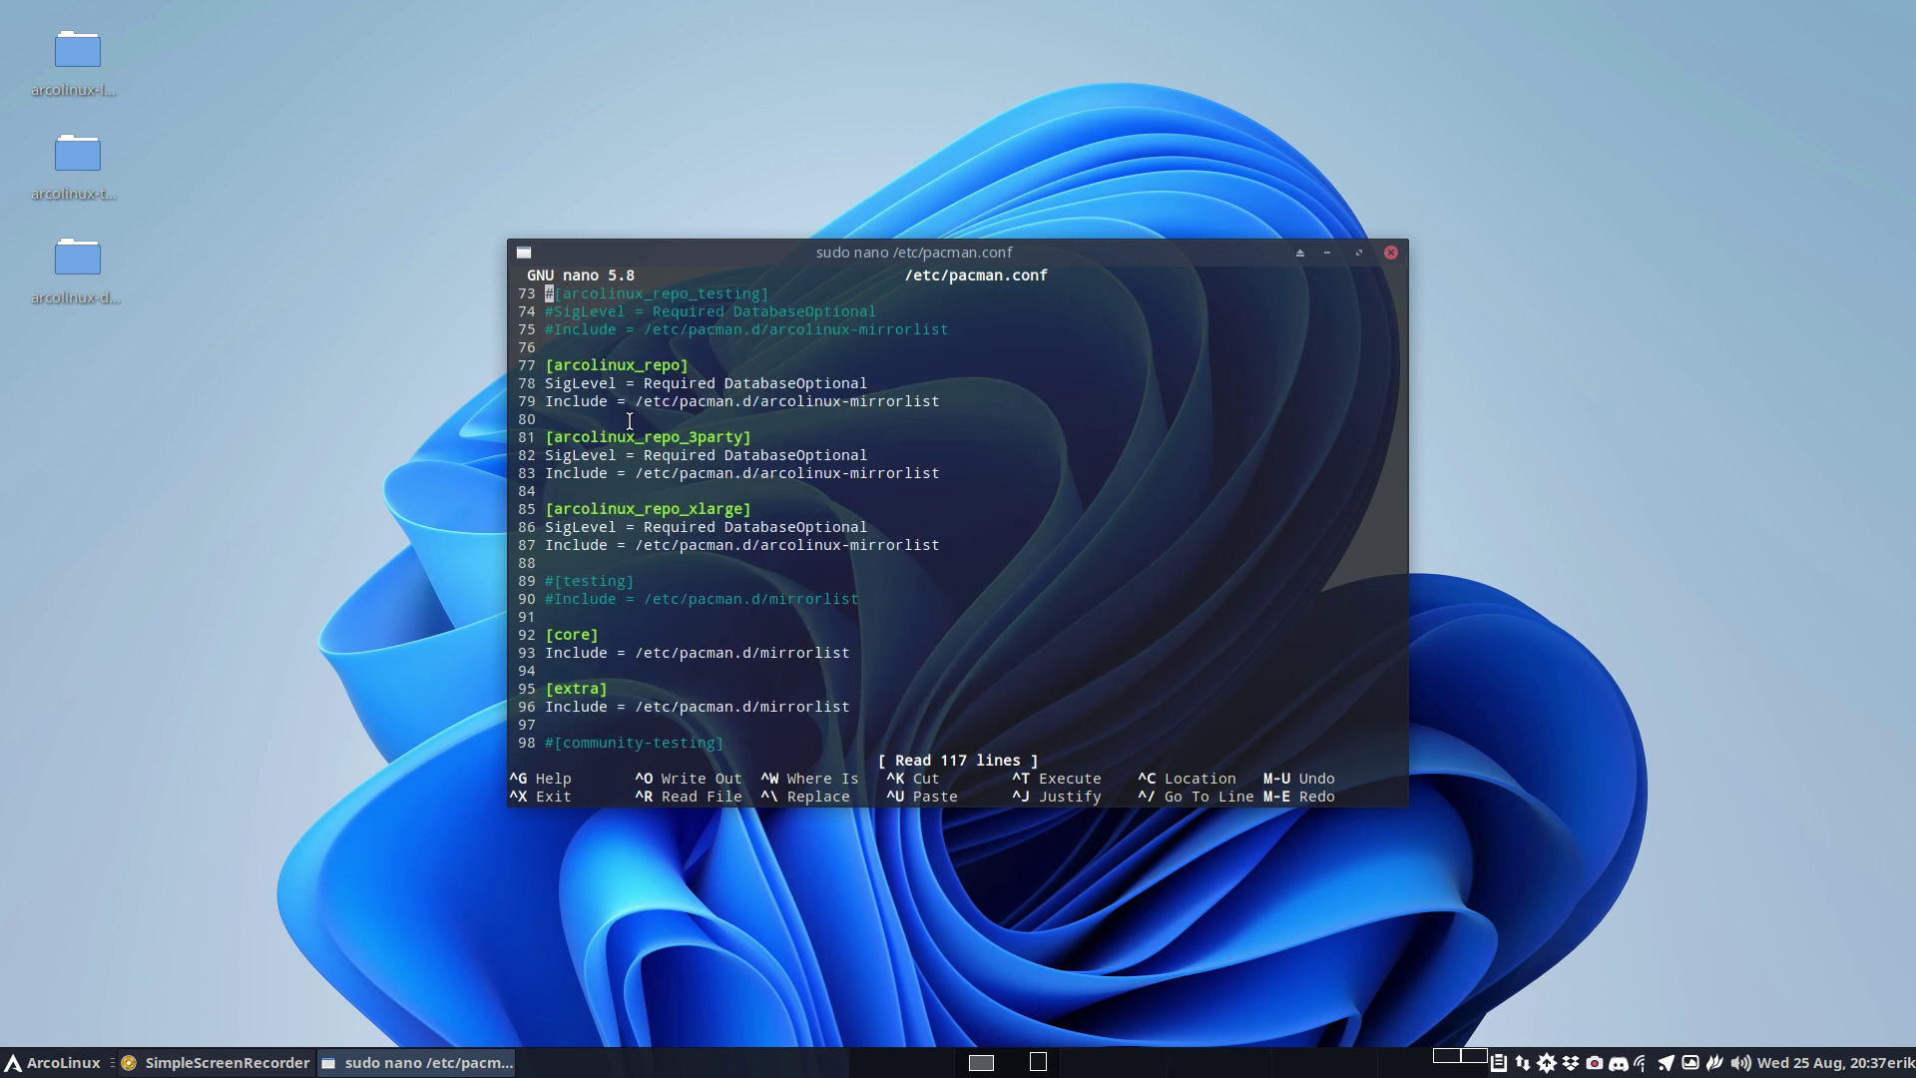
pyautogui.press('Down')
pyautogui.press('Down')
pyautogui.press('Down')
pyautogui.press('Down')
# - Prefix lines 77–79 (header, SigLevel, Include) with '#'
pyautogui.write('#')
pyautogui.press('Left')
pyautogui.press('Down')
pyautogui.write('#')
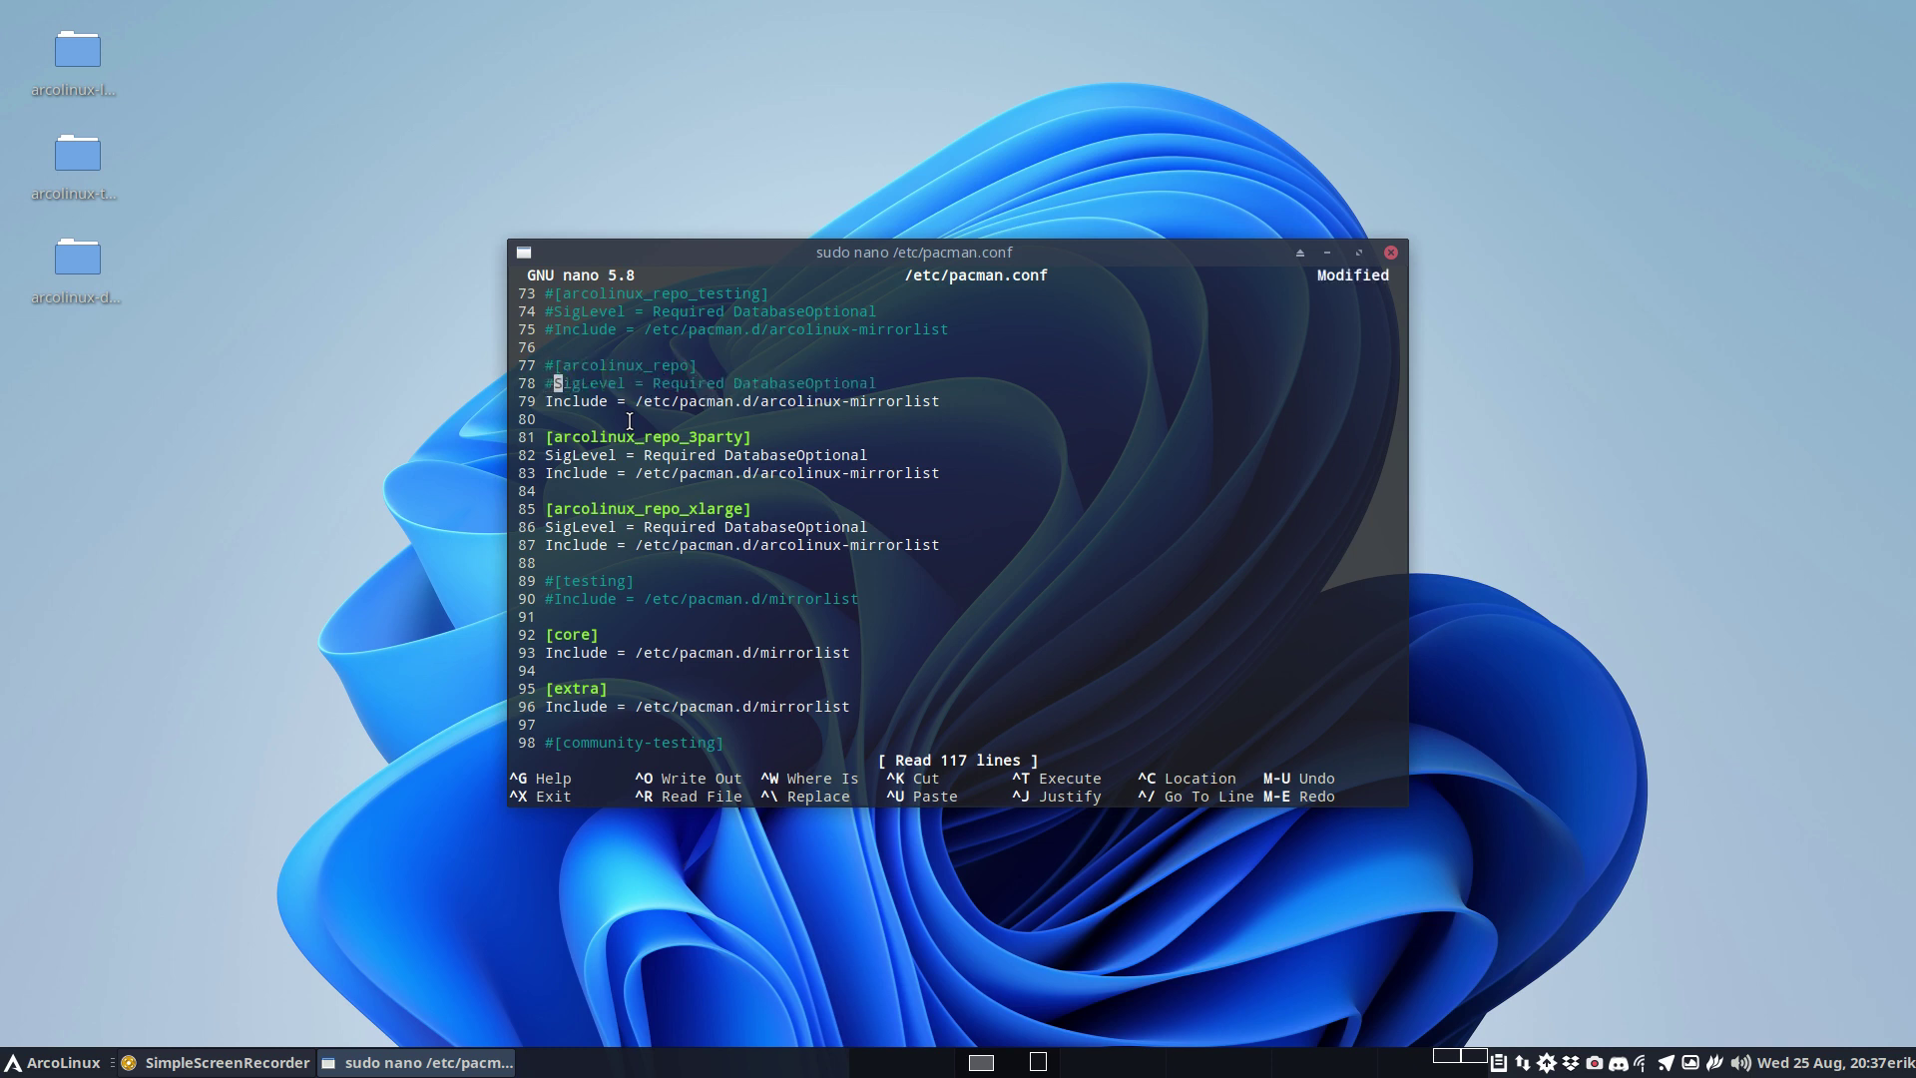
pyautogui.press('Left')
pyautogui.press('Down')
pyautogui.write('#')
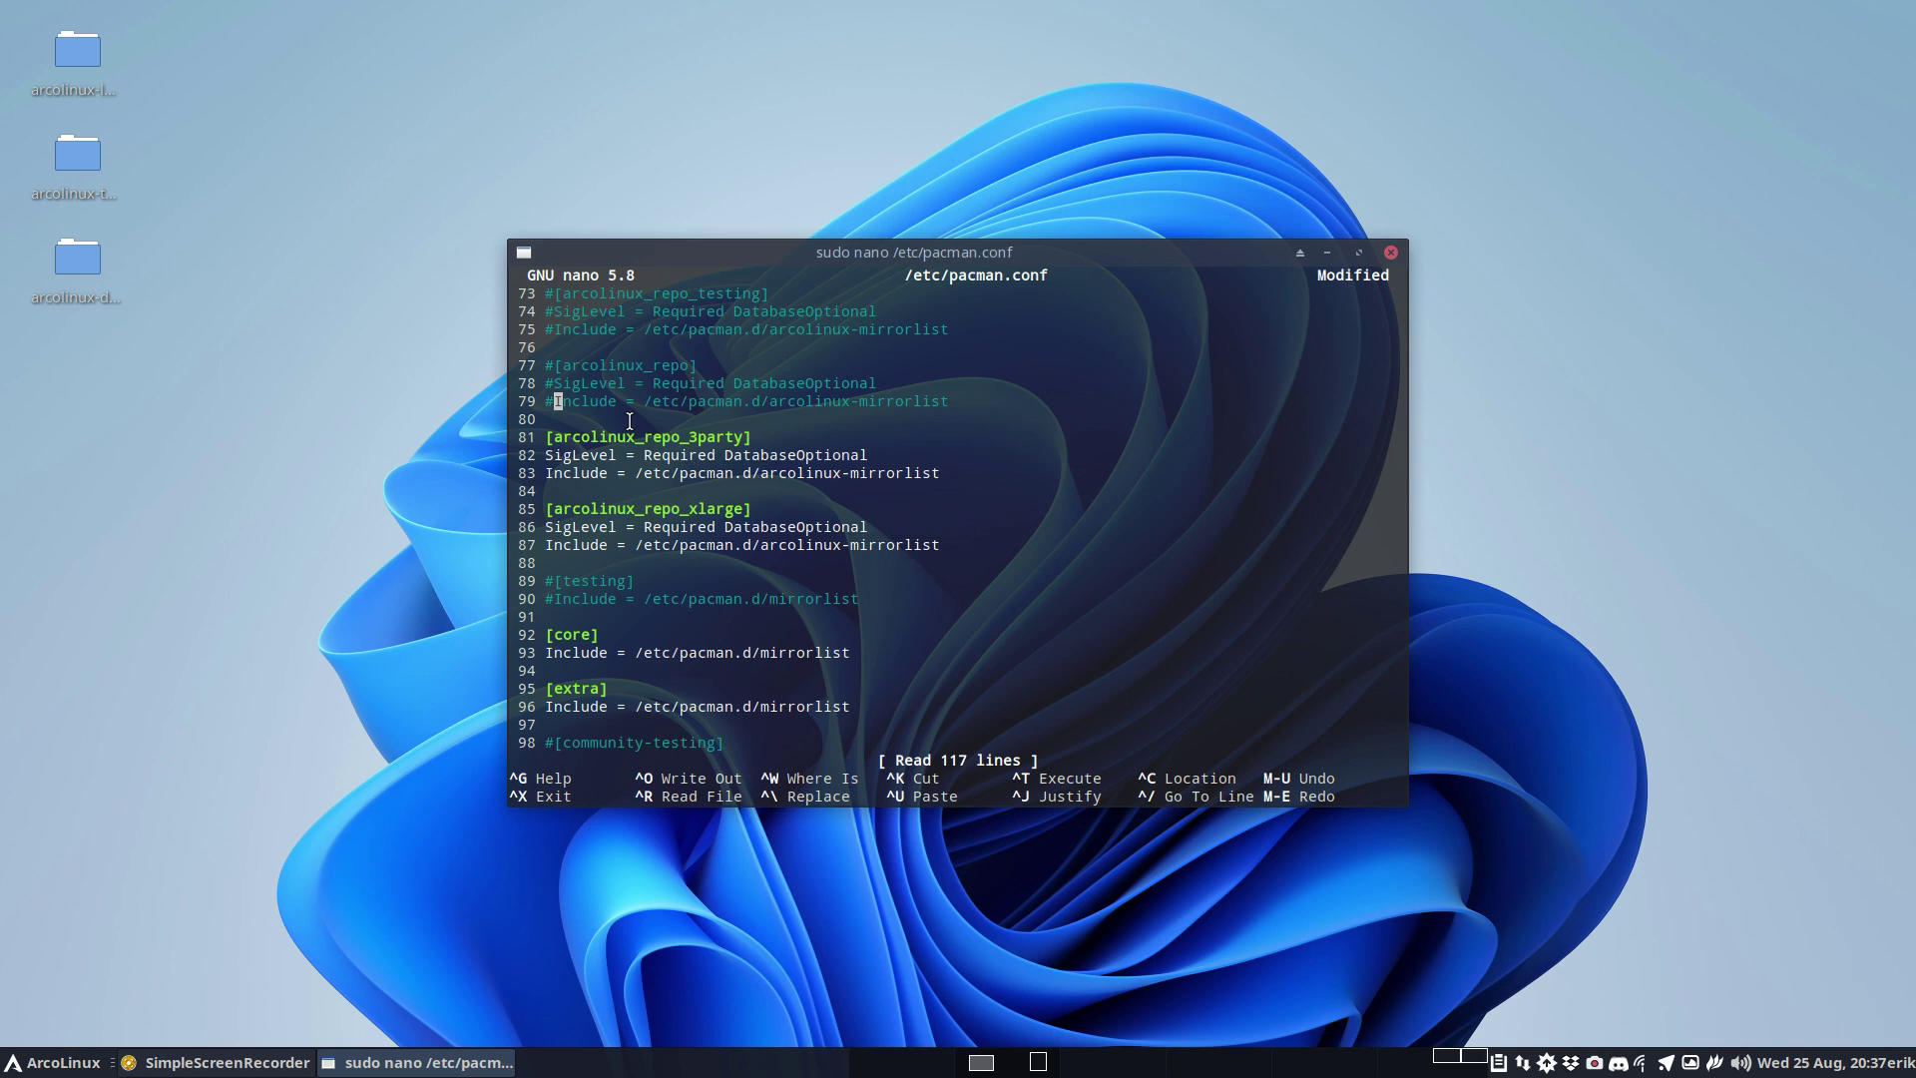
# - Save /etc/pacman.conf and exit nano
pyautogui.hotkey('ctrl', 'o')
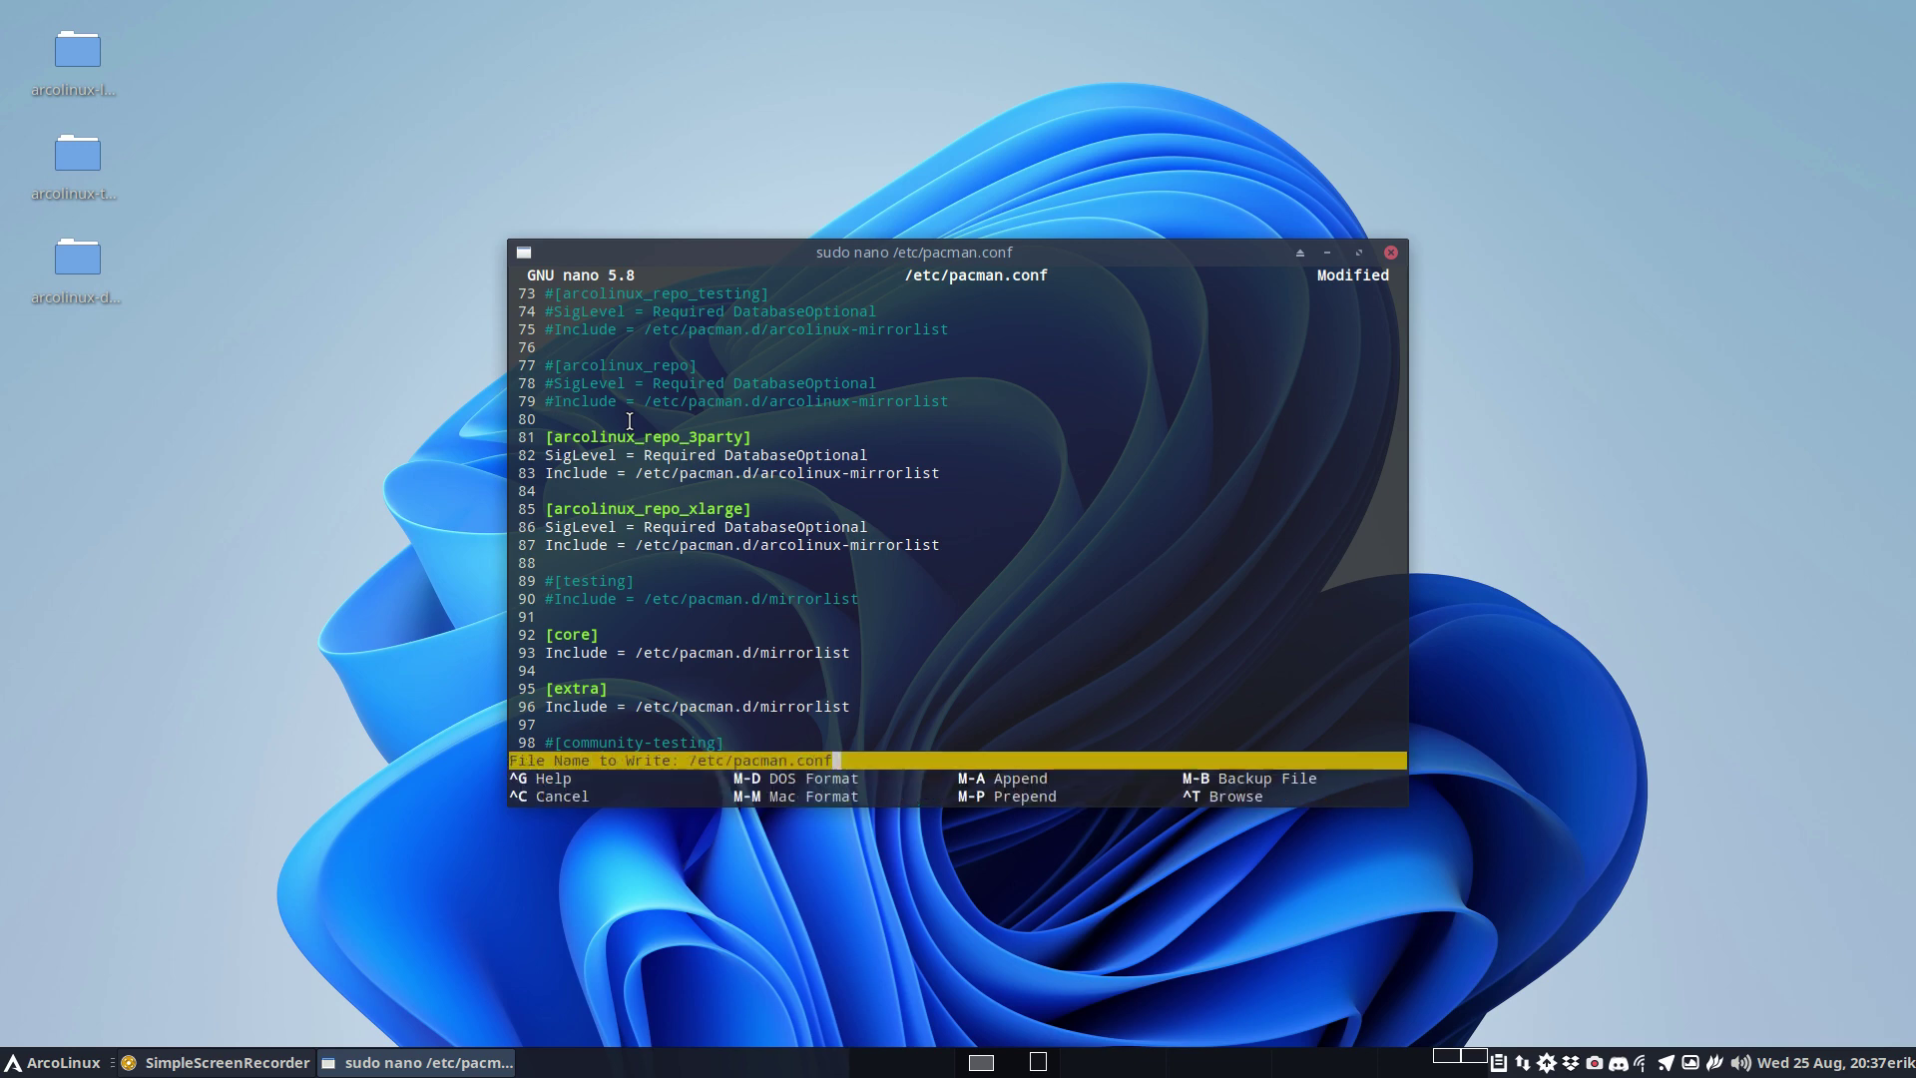
pyautogui.press('Return')
pyautogui.hotkey('ctrl', 'x')
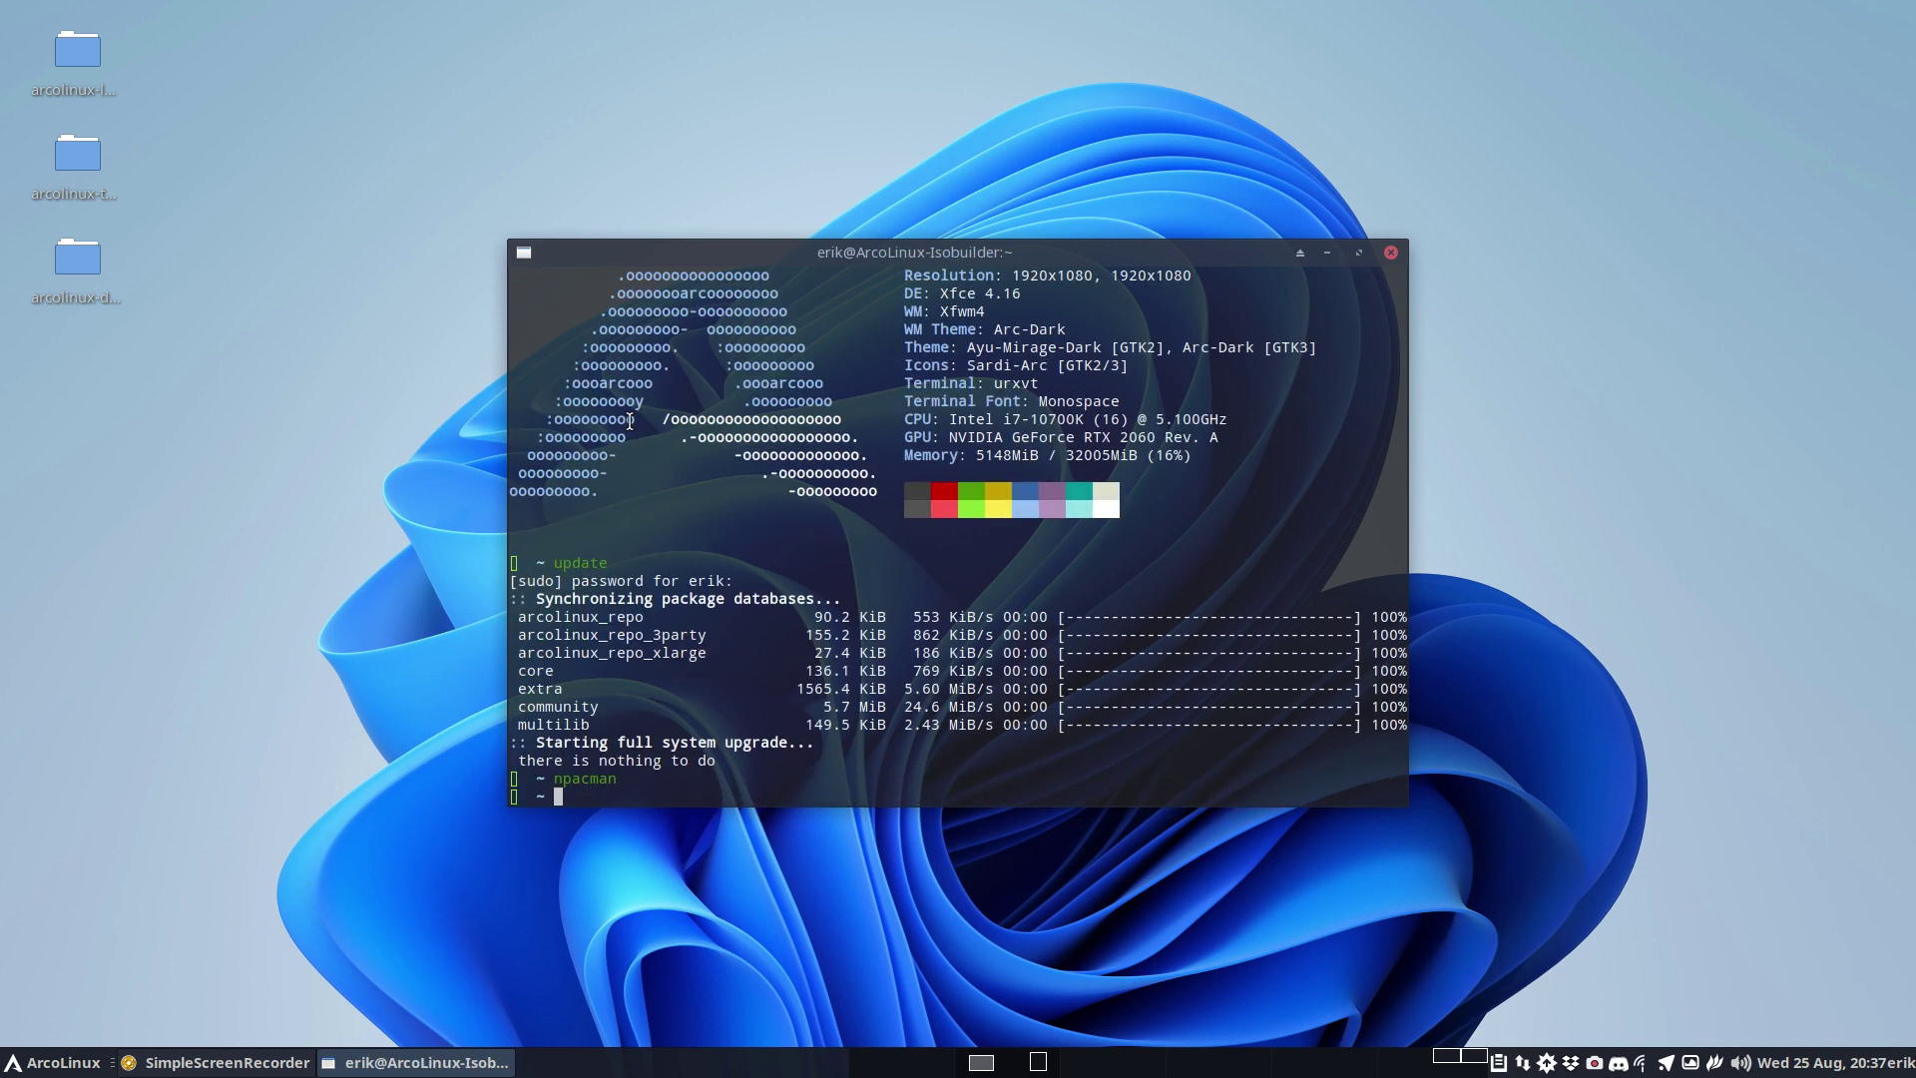
# - Authenticate the Tweak Tool with the password and show its Pacman page, moving the window aside
pyautogui.write('•••')
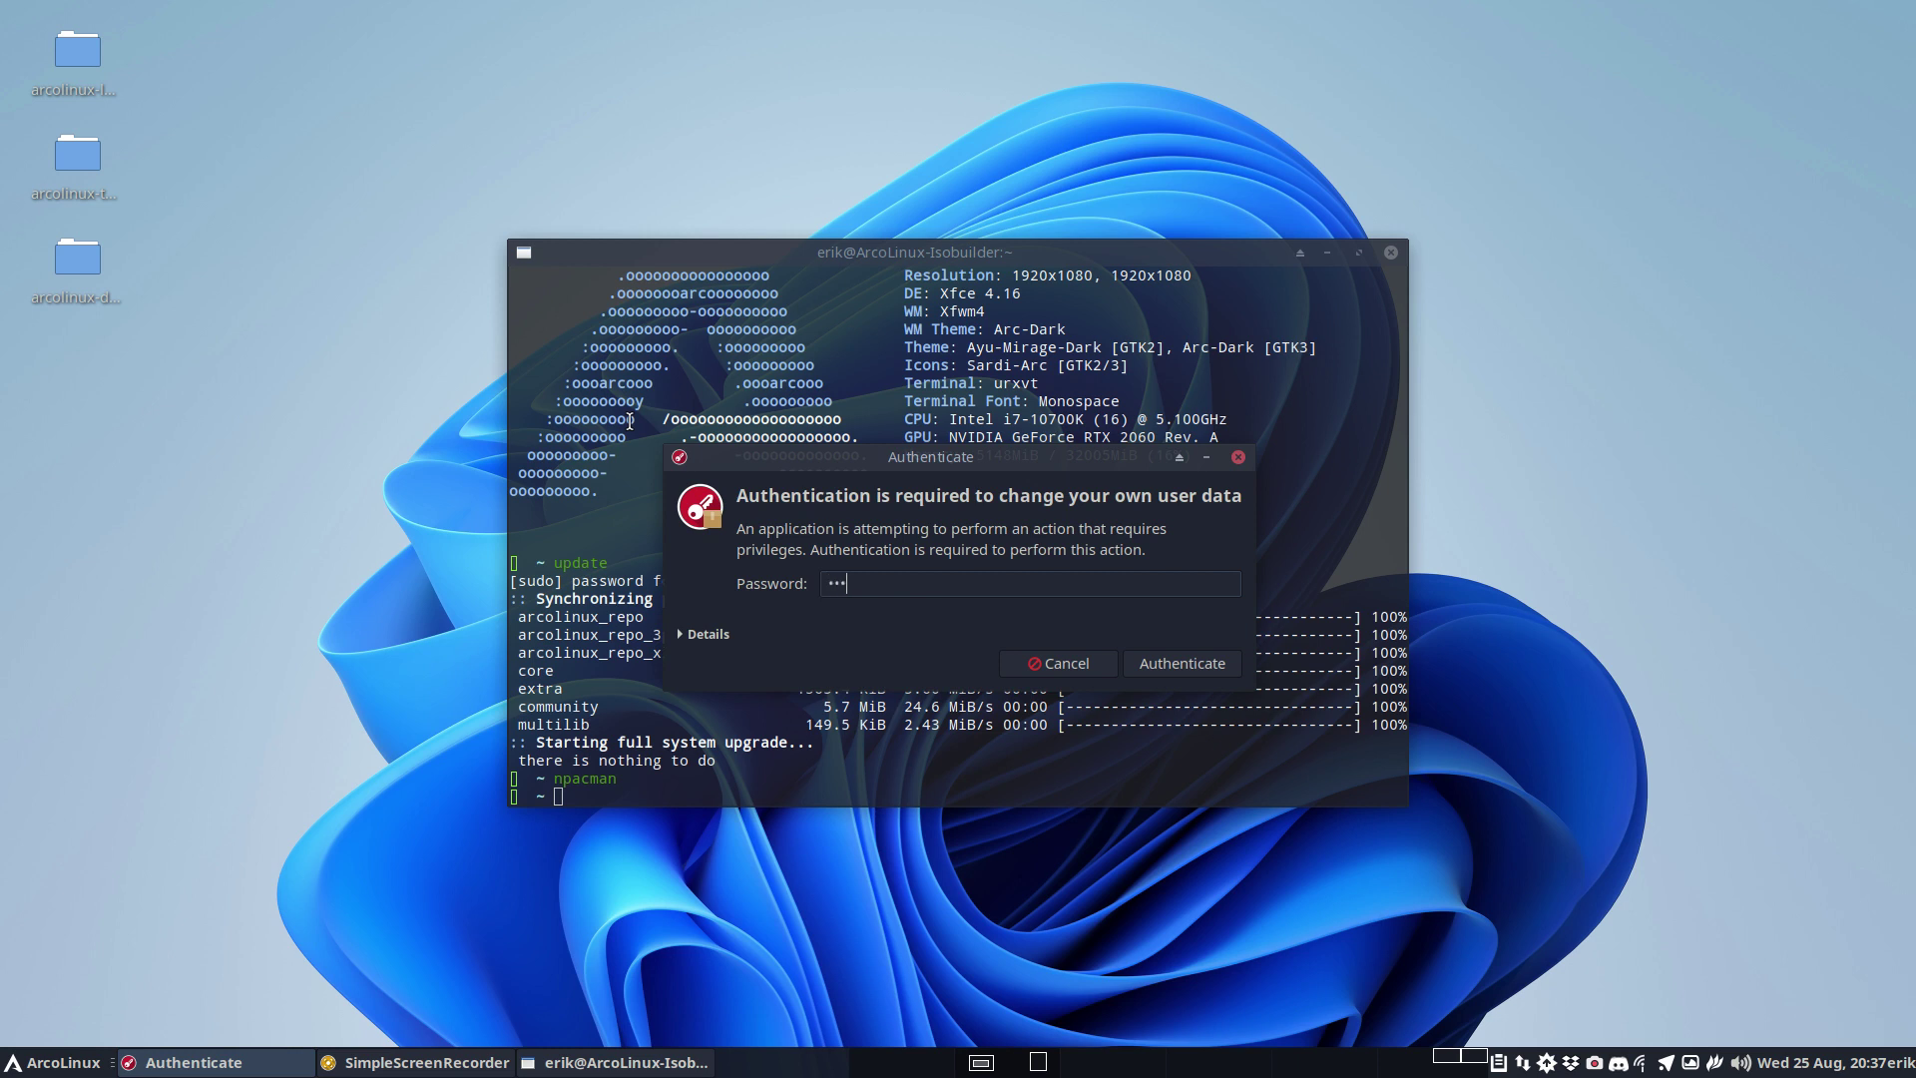
pyautogui.write('•')
pyautogui.press('Return')
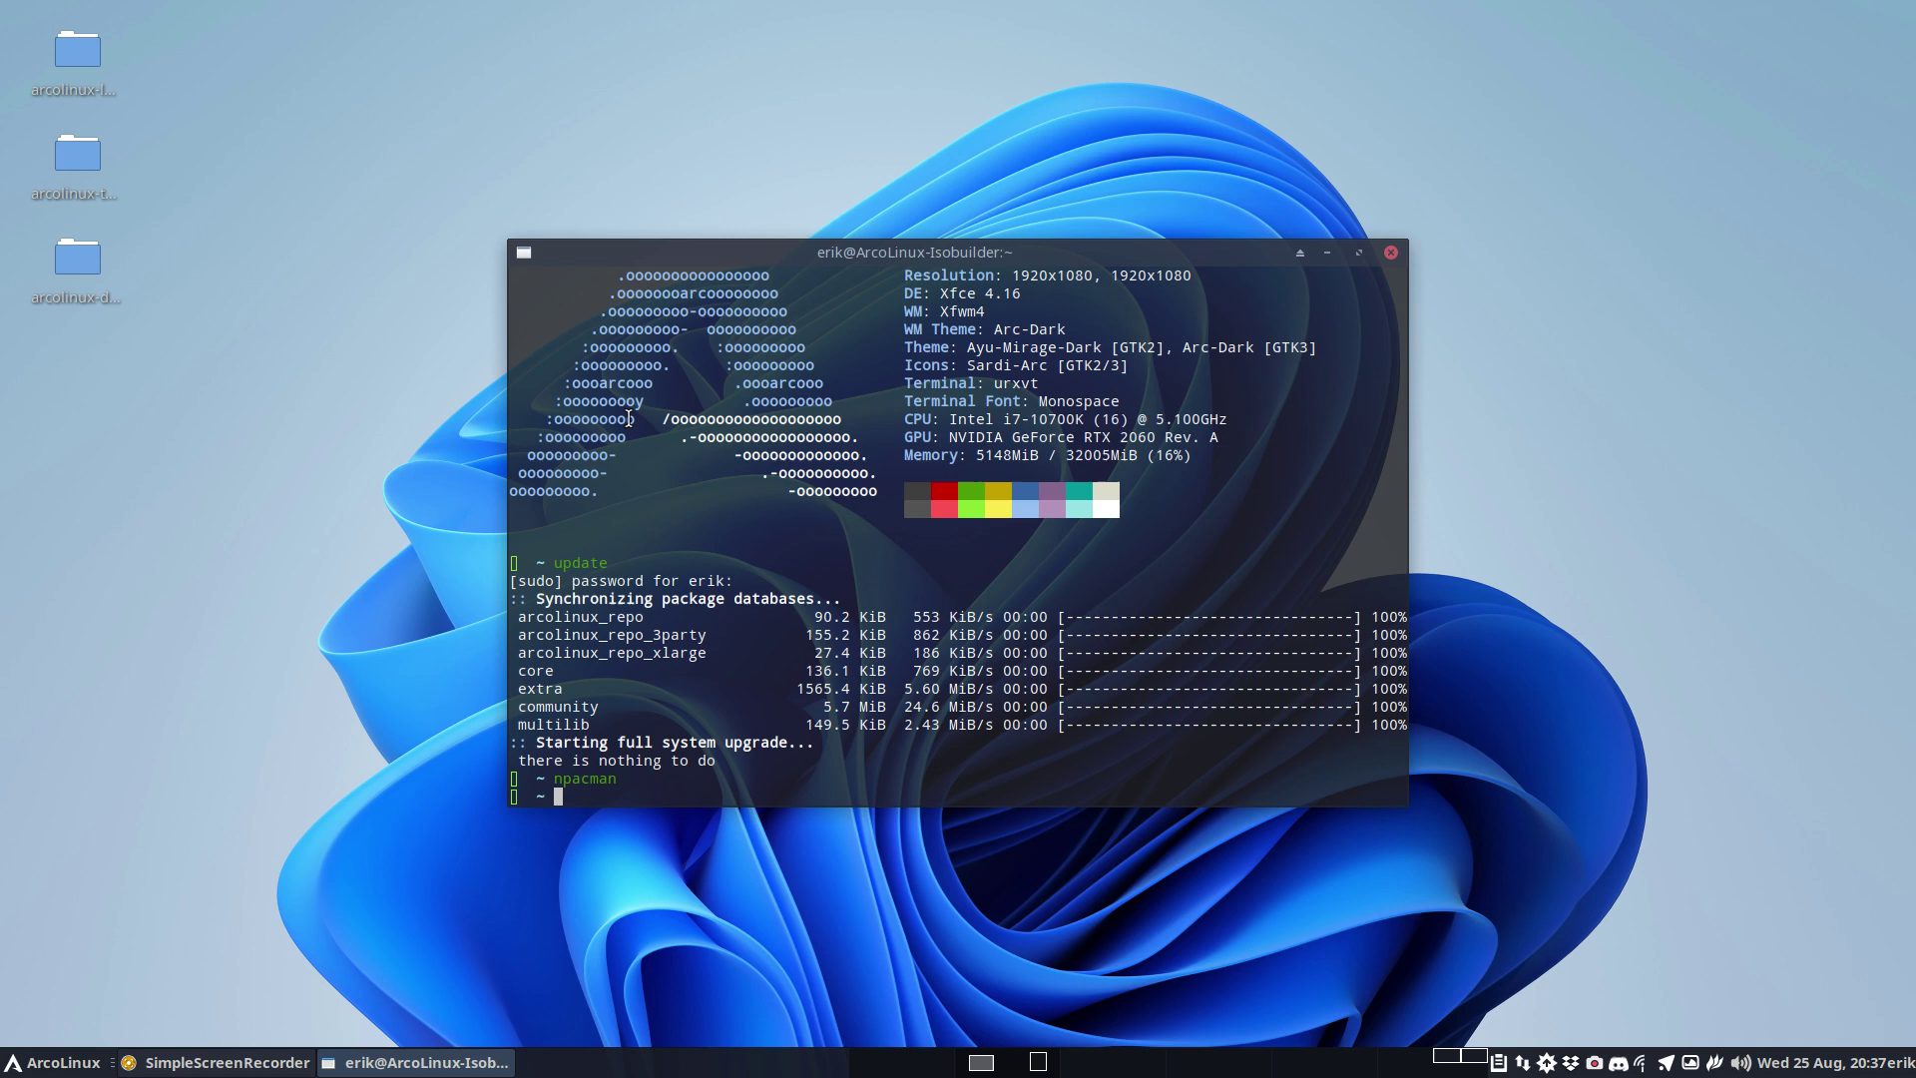
pyautogui.click(587, 589)
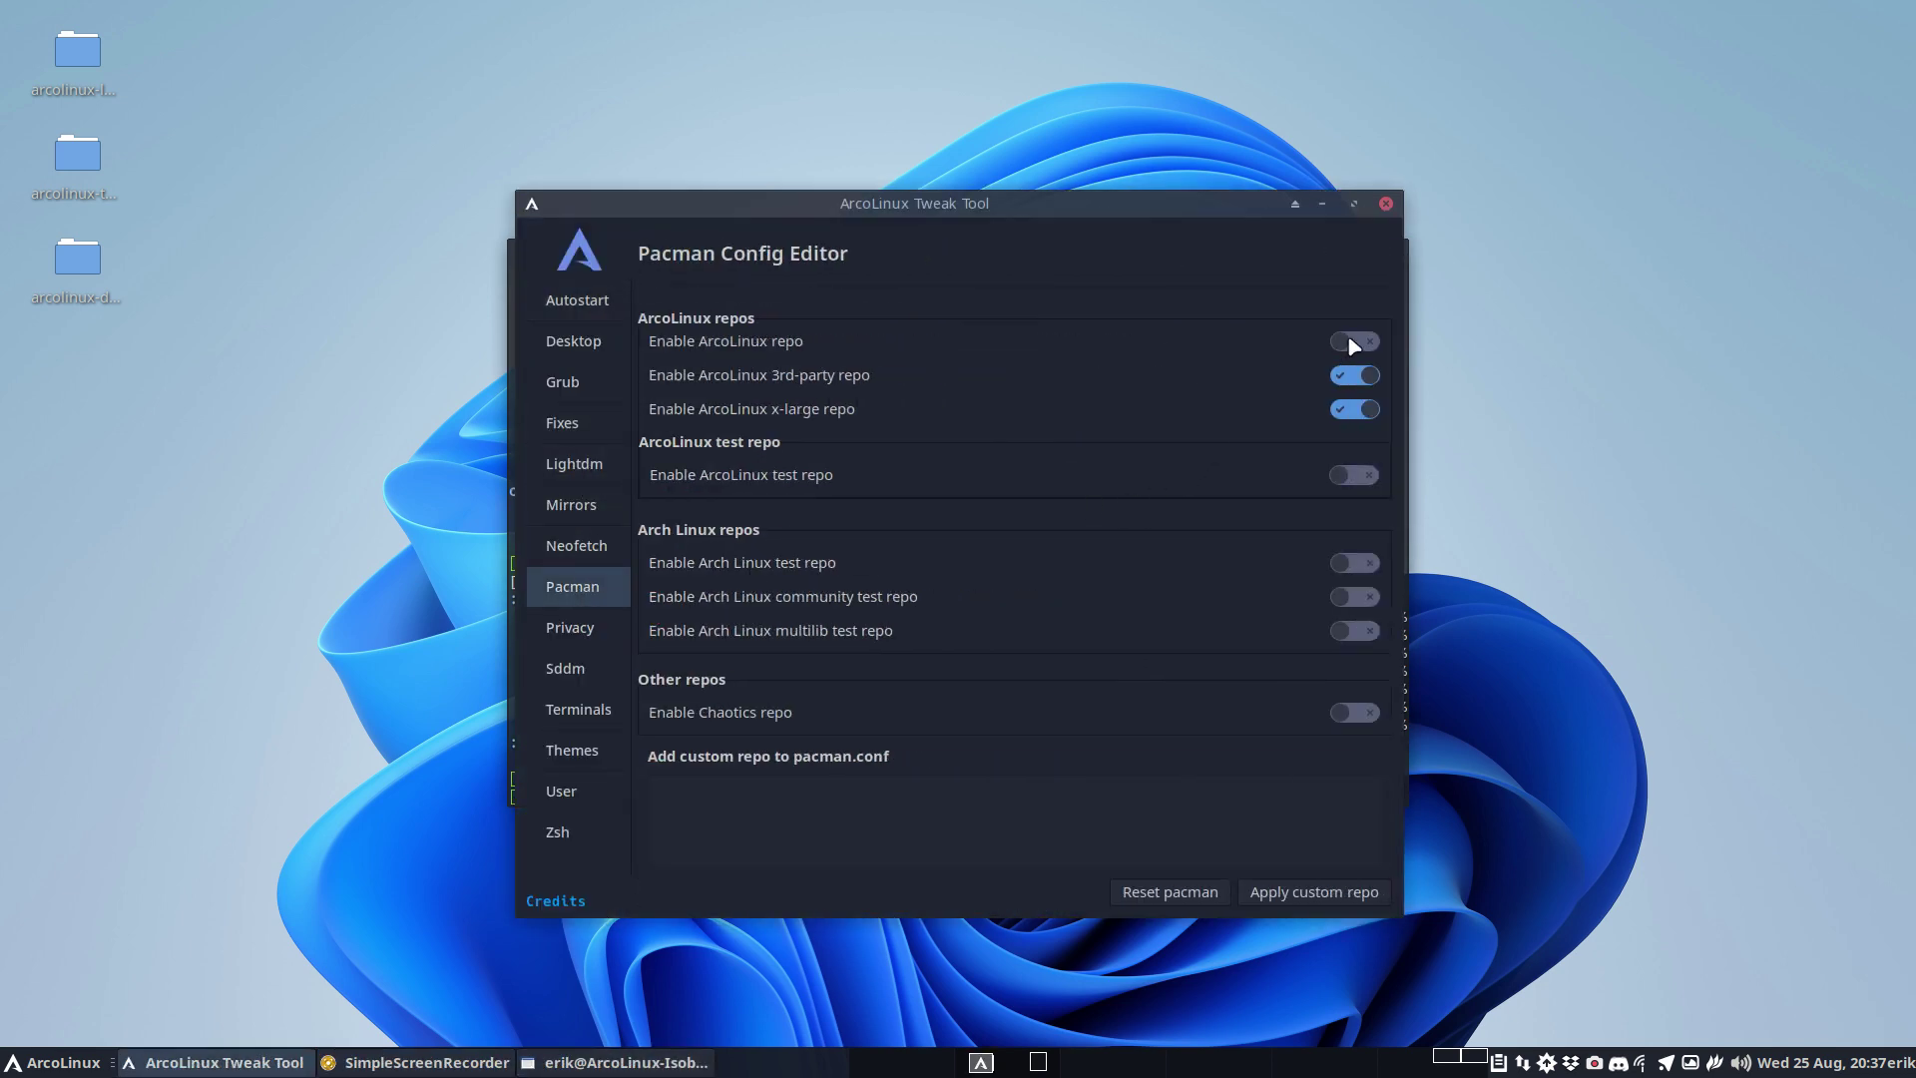
pyautogui.moveTo(1271, 197); pyautogui.dragTo(1506, 180)
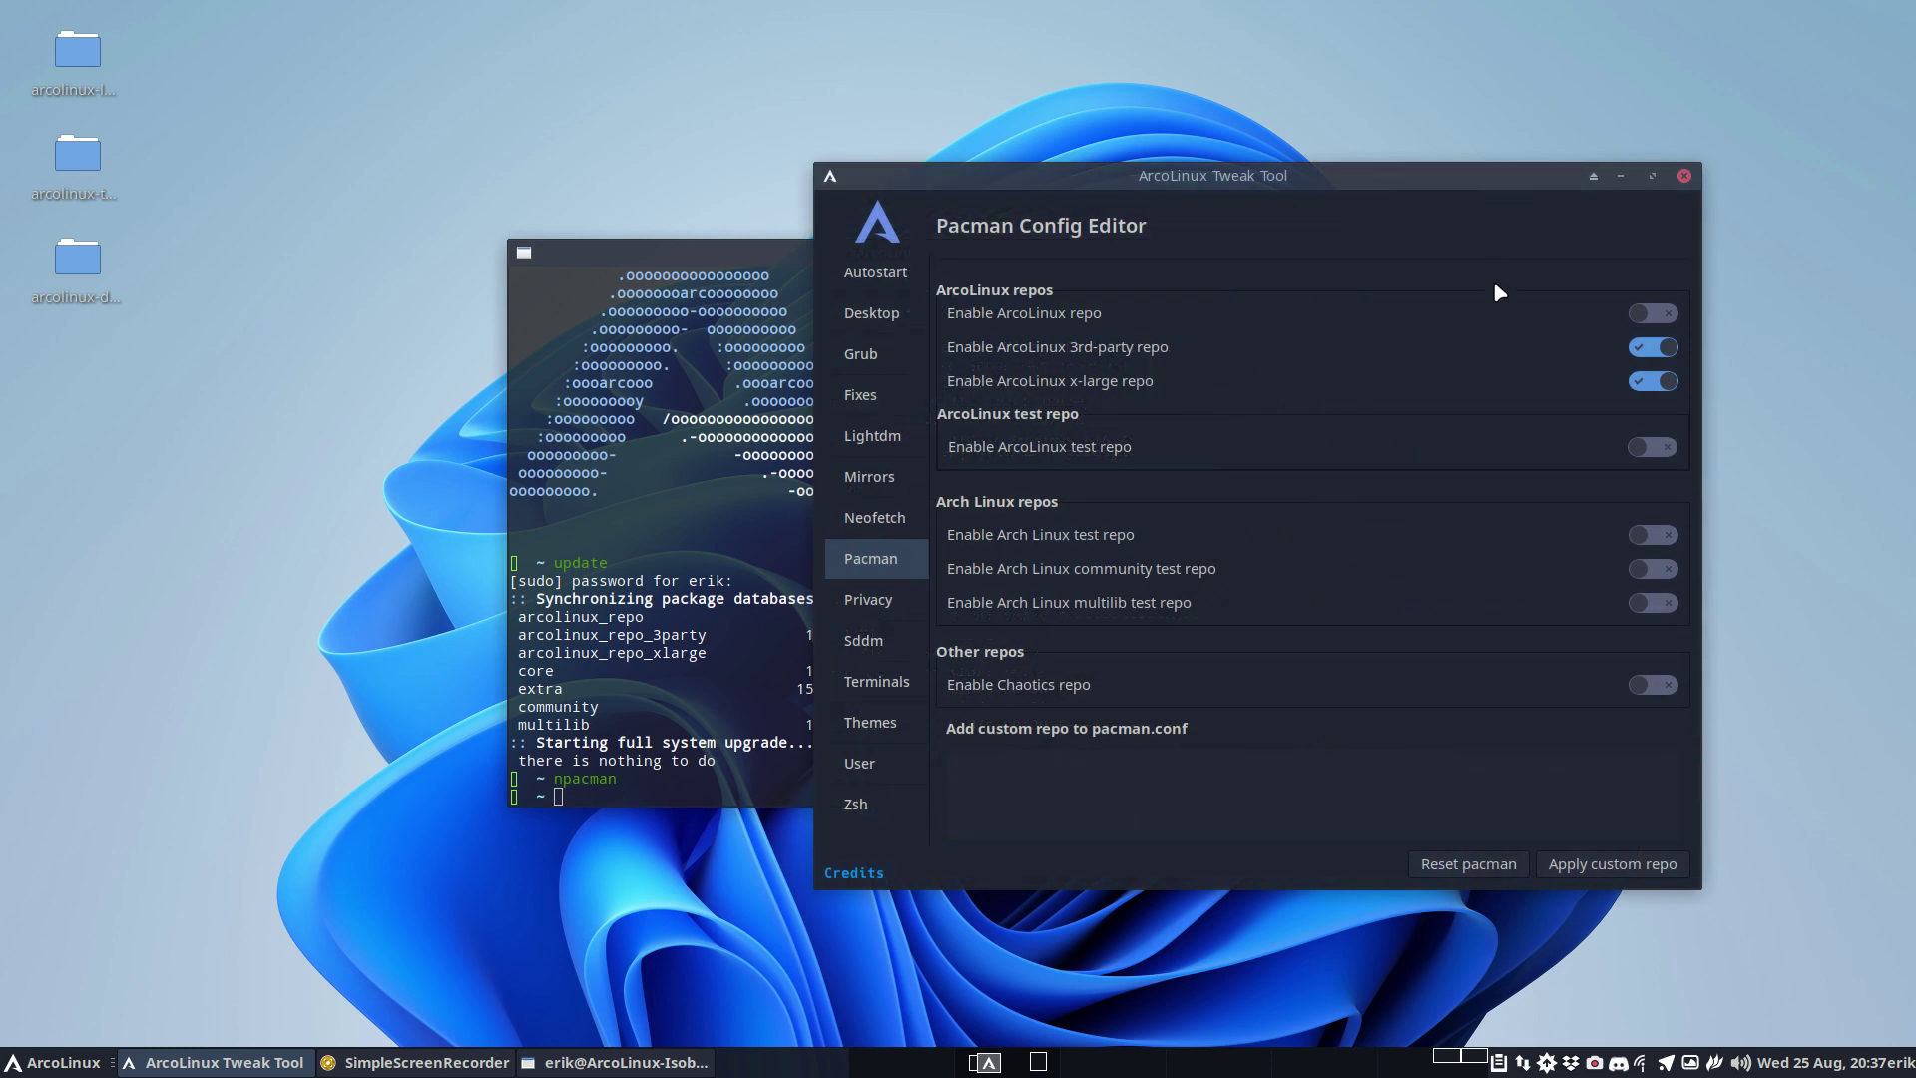
# - Switch on the ArcoLinux repo toggle, then reopen pacman.conf with npacman to check line 77 is uncommented
pyautogui.click(1661, 317)
pyautogui.click(694, 706)
pyautogui.press('Up')
pyautogui.press('Return')
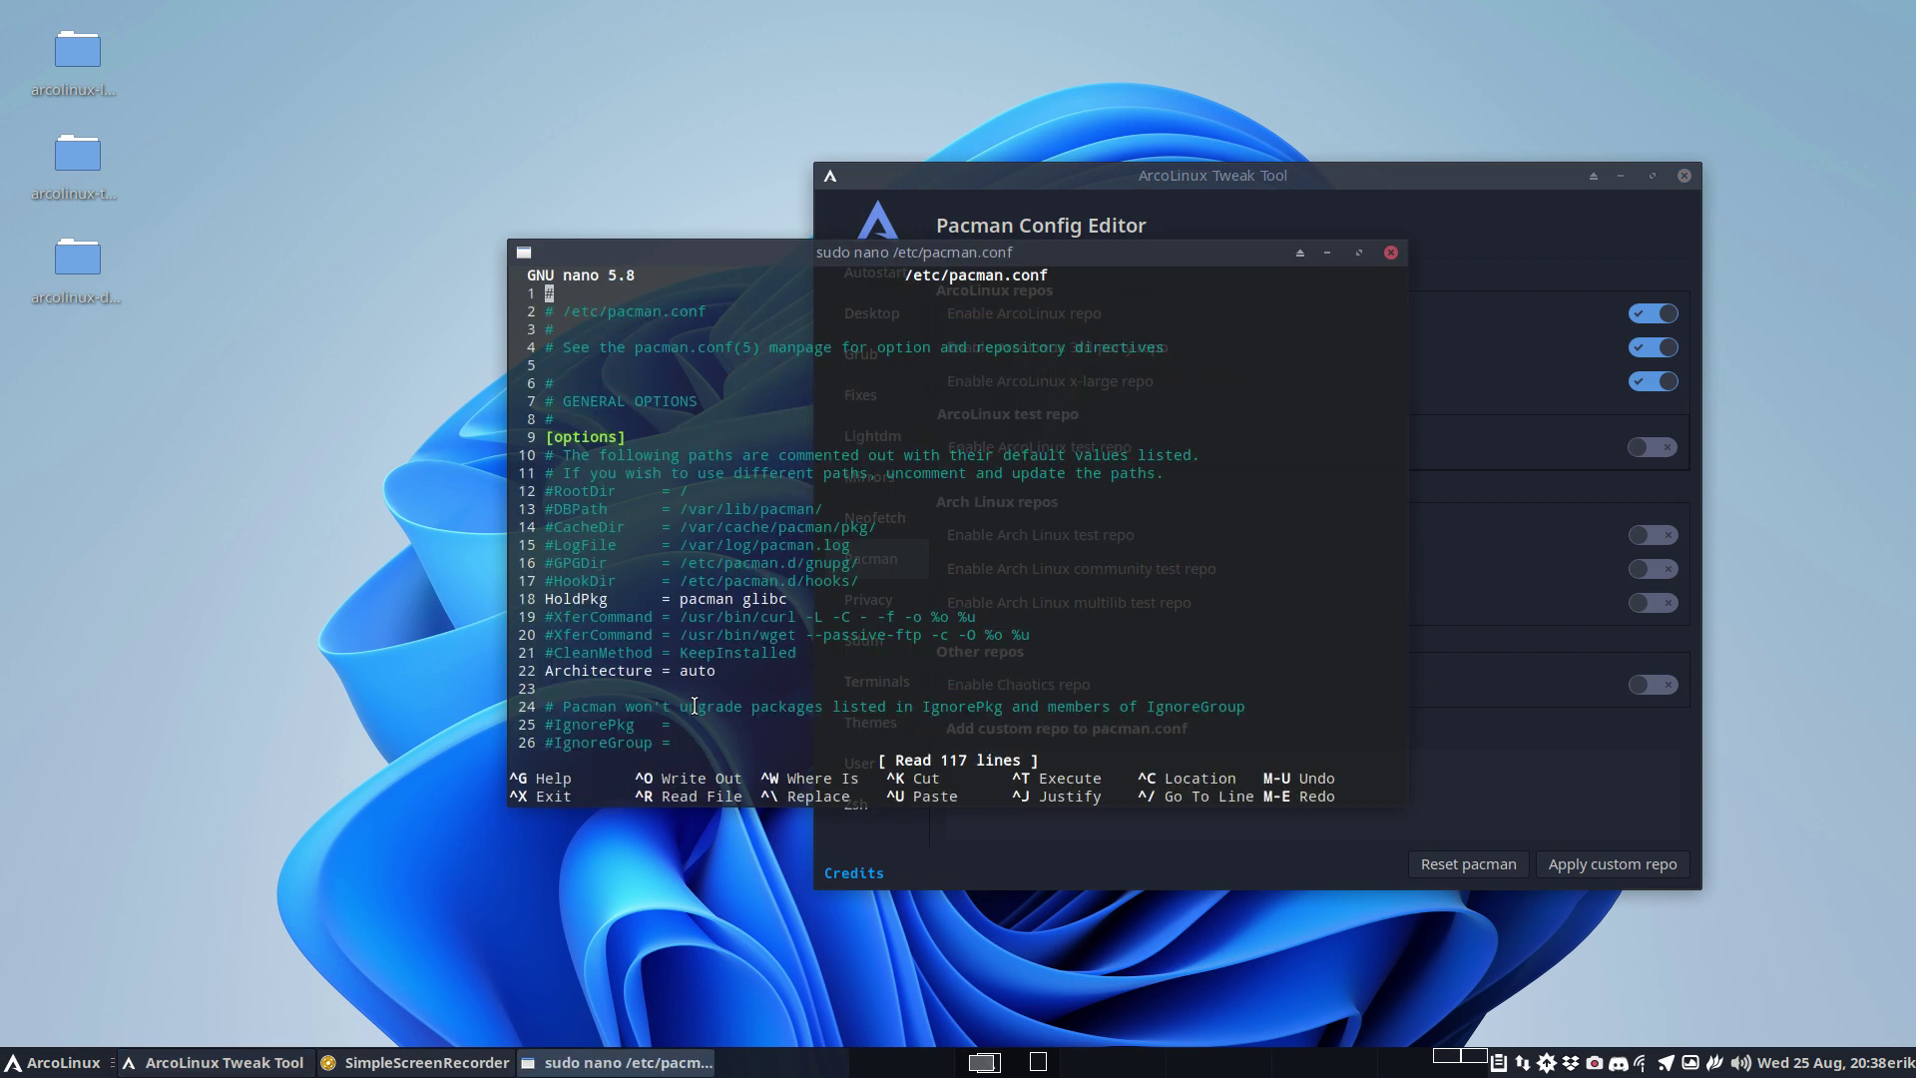
pyautogui.press('pagedown')
pyautogui.press('pagedown')
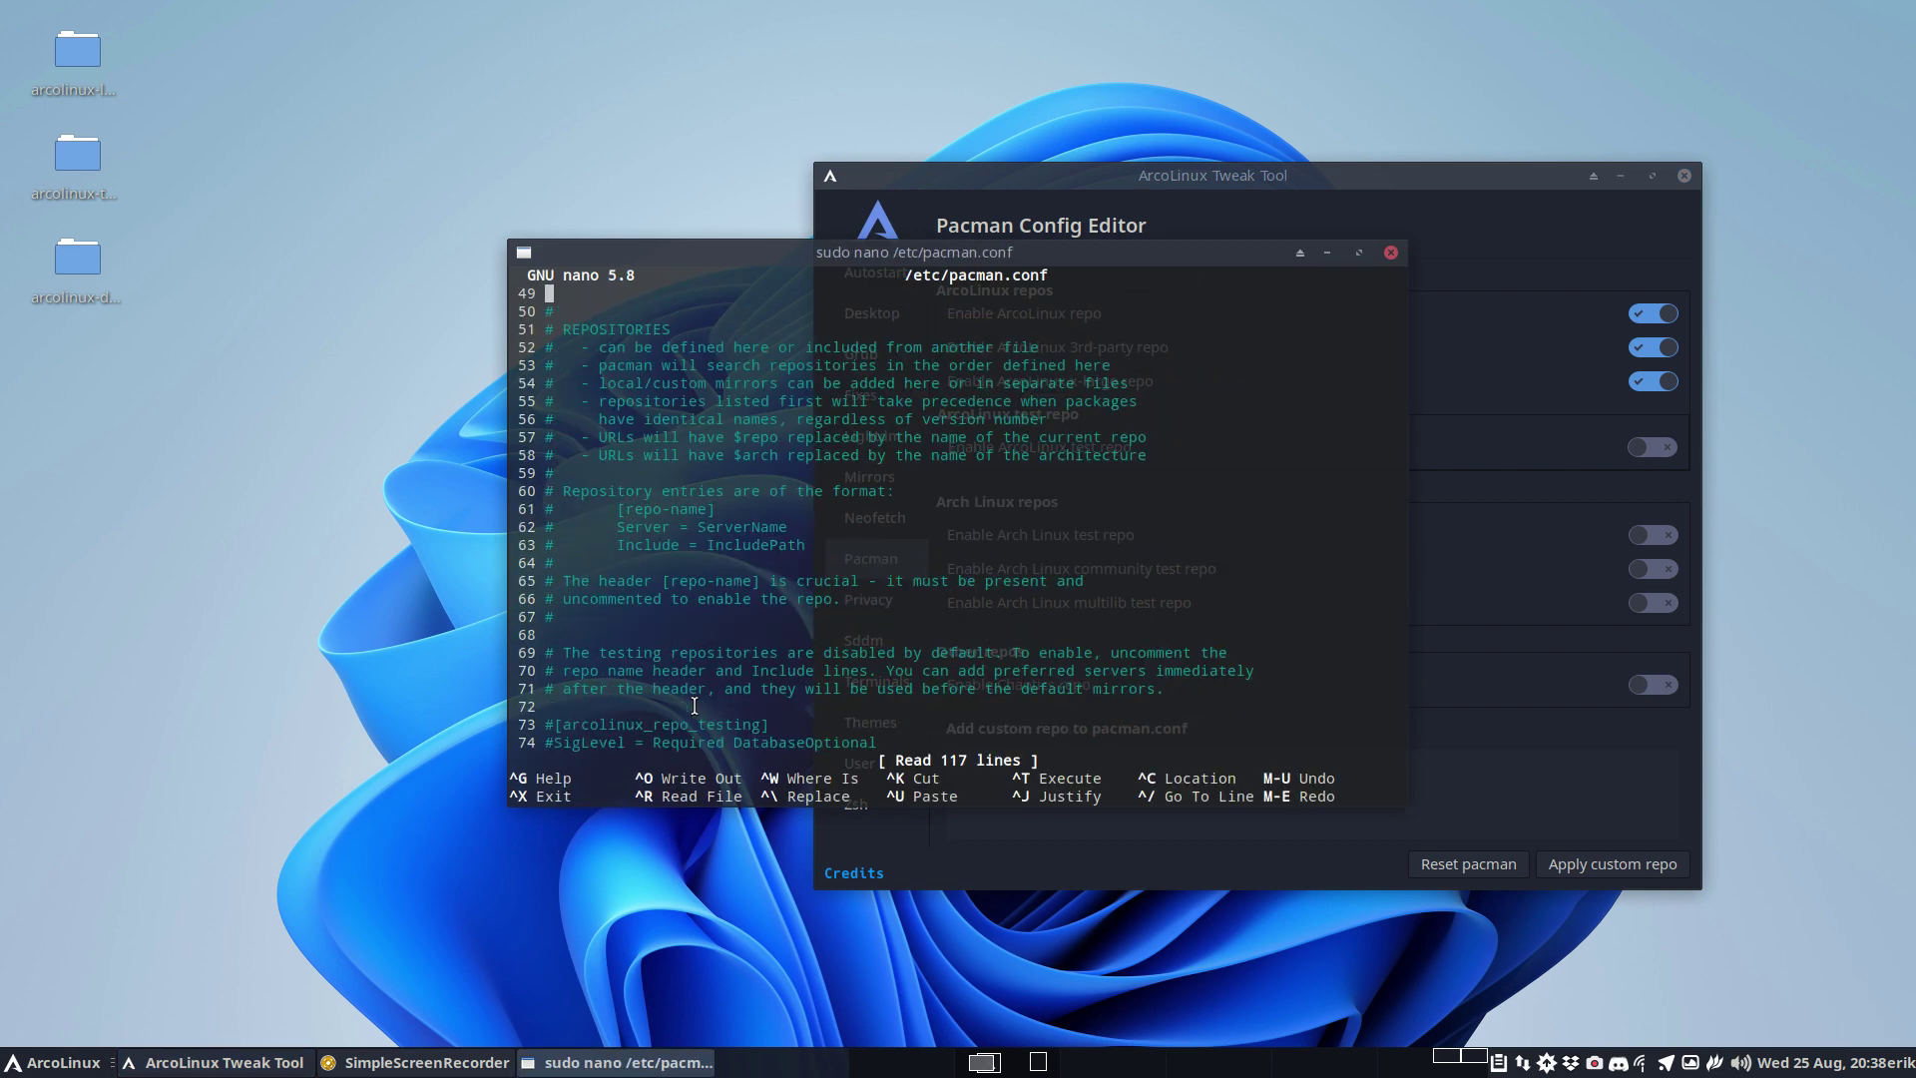
pyautogui.press('pagedown')
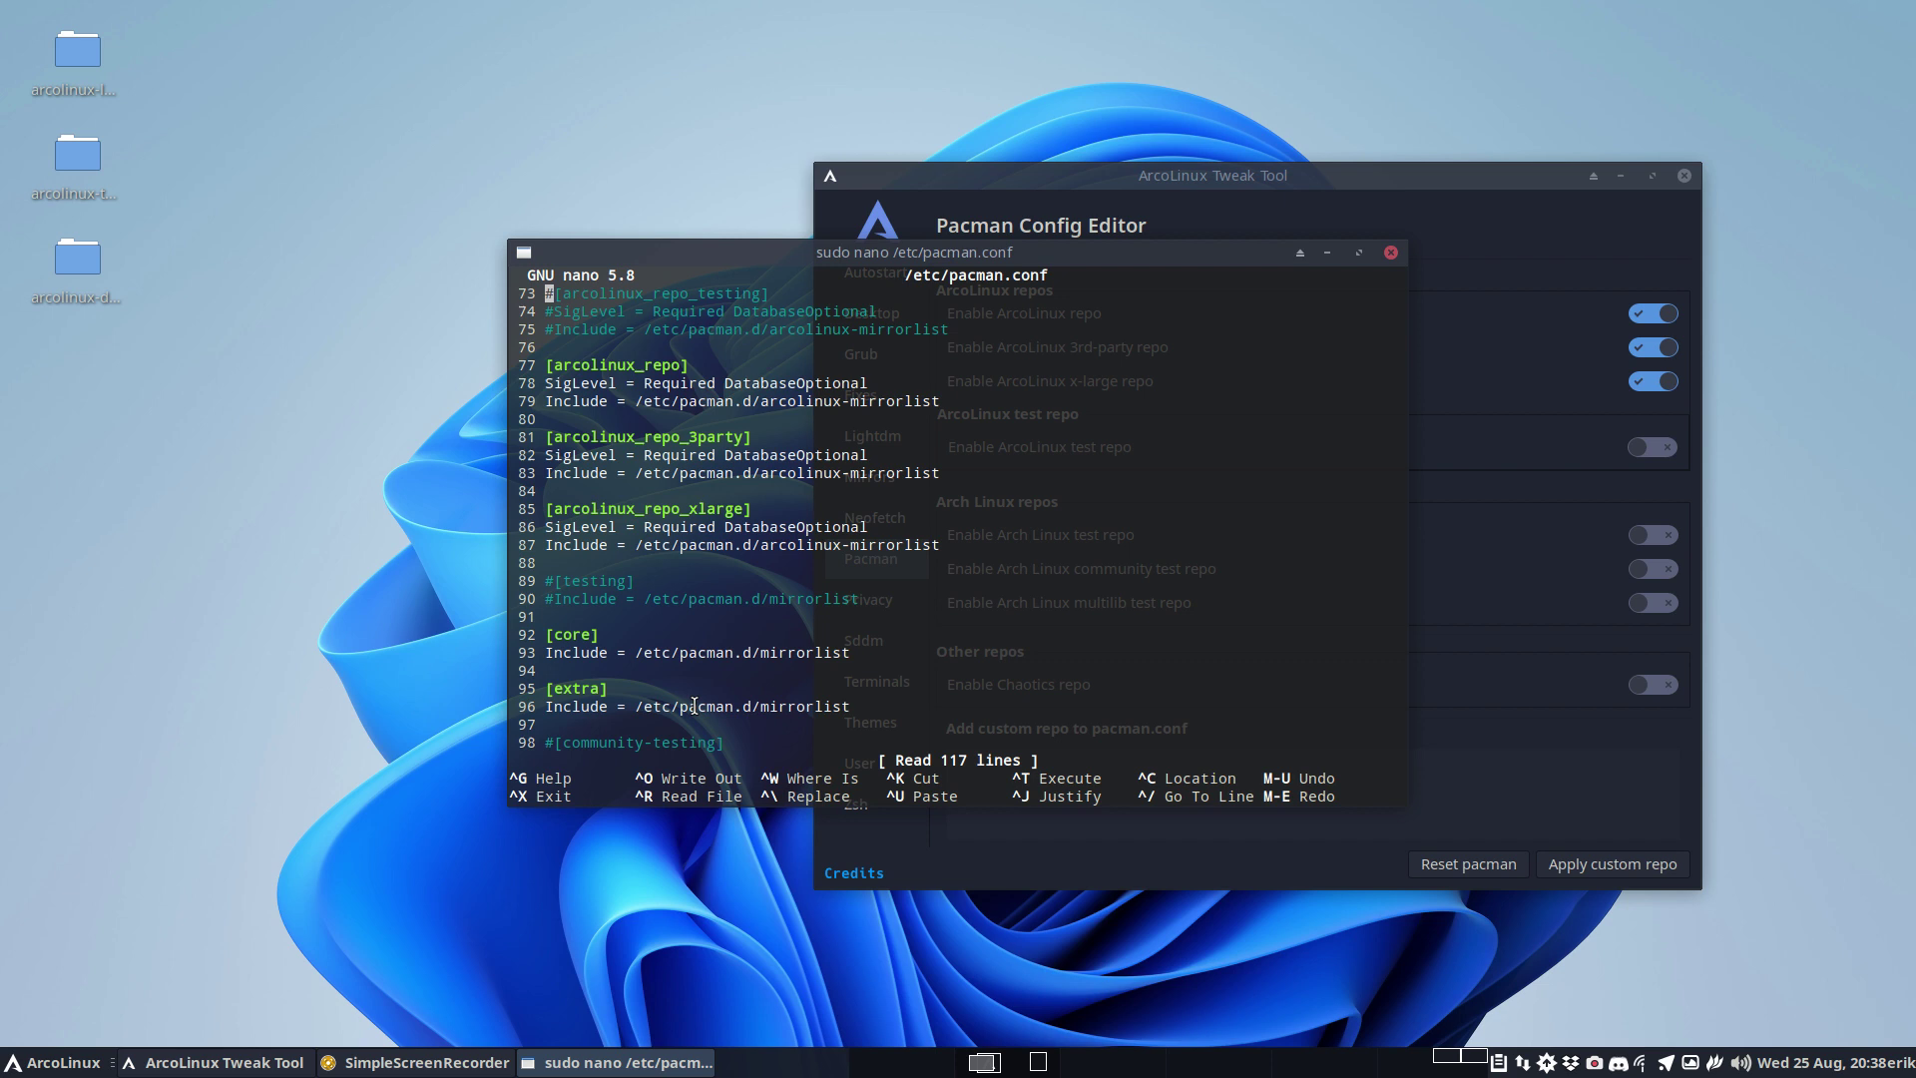
pyautogui.press('Down')
pyautogui.press('Down')
pyautogui.press('Down')
pyautogui.press('Down')
# - Close the nano terminal, switch off the ArcoLinux, 3rd-party and x-large repos, and run the update
pyautogui.click(1390, 252)
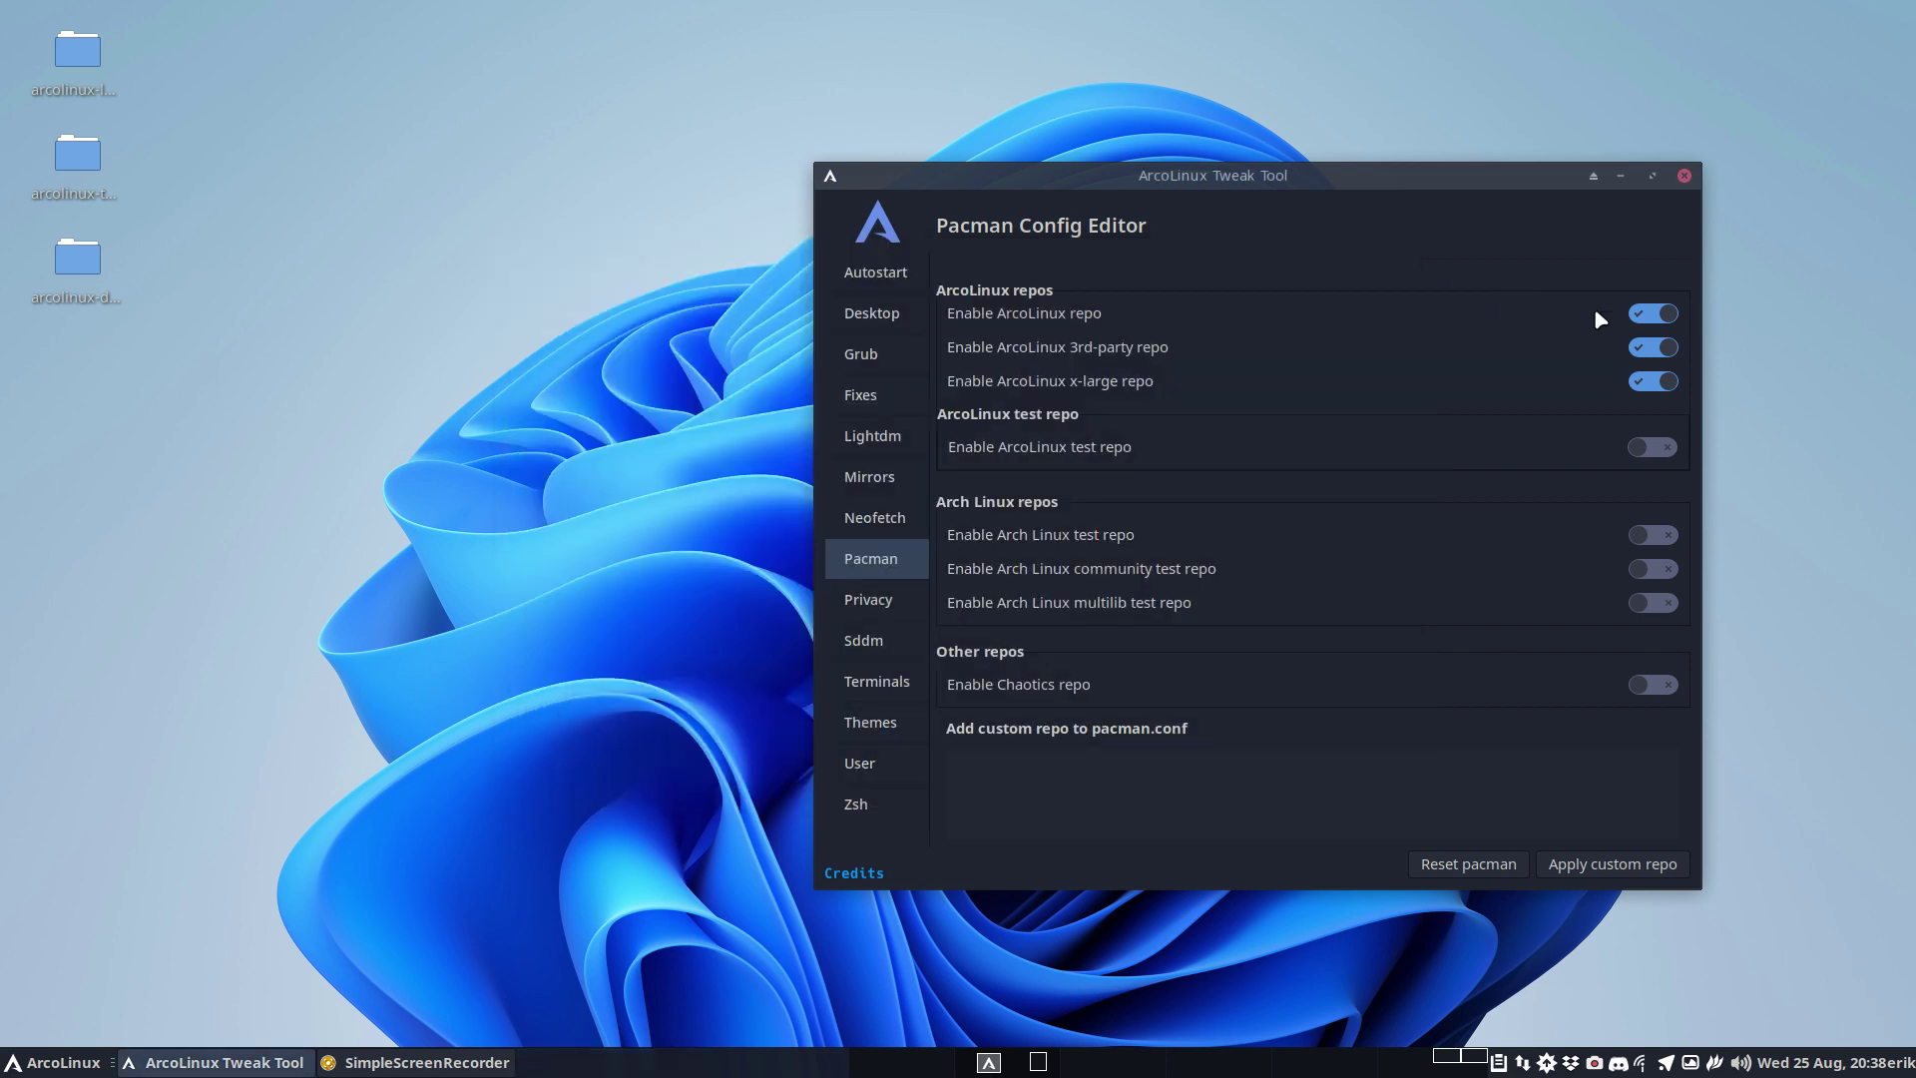
pyautogui.click(1656, 316)
pyautogui.click(1657, 349)
pyautogui.click(1649, 383)
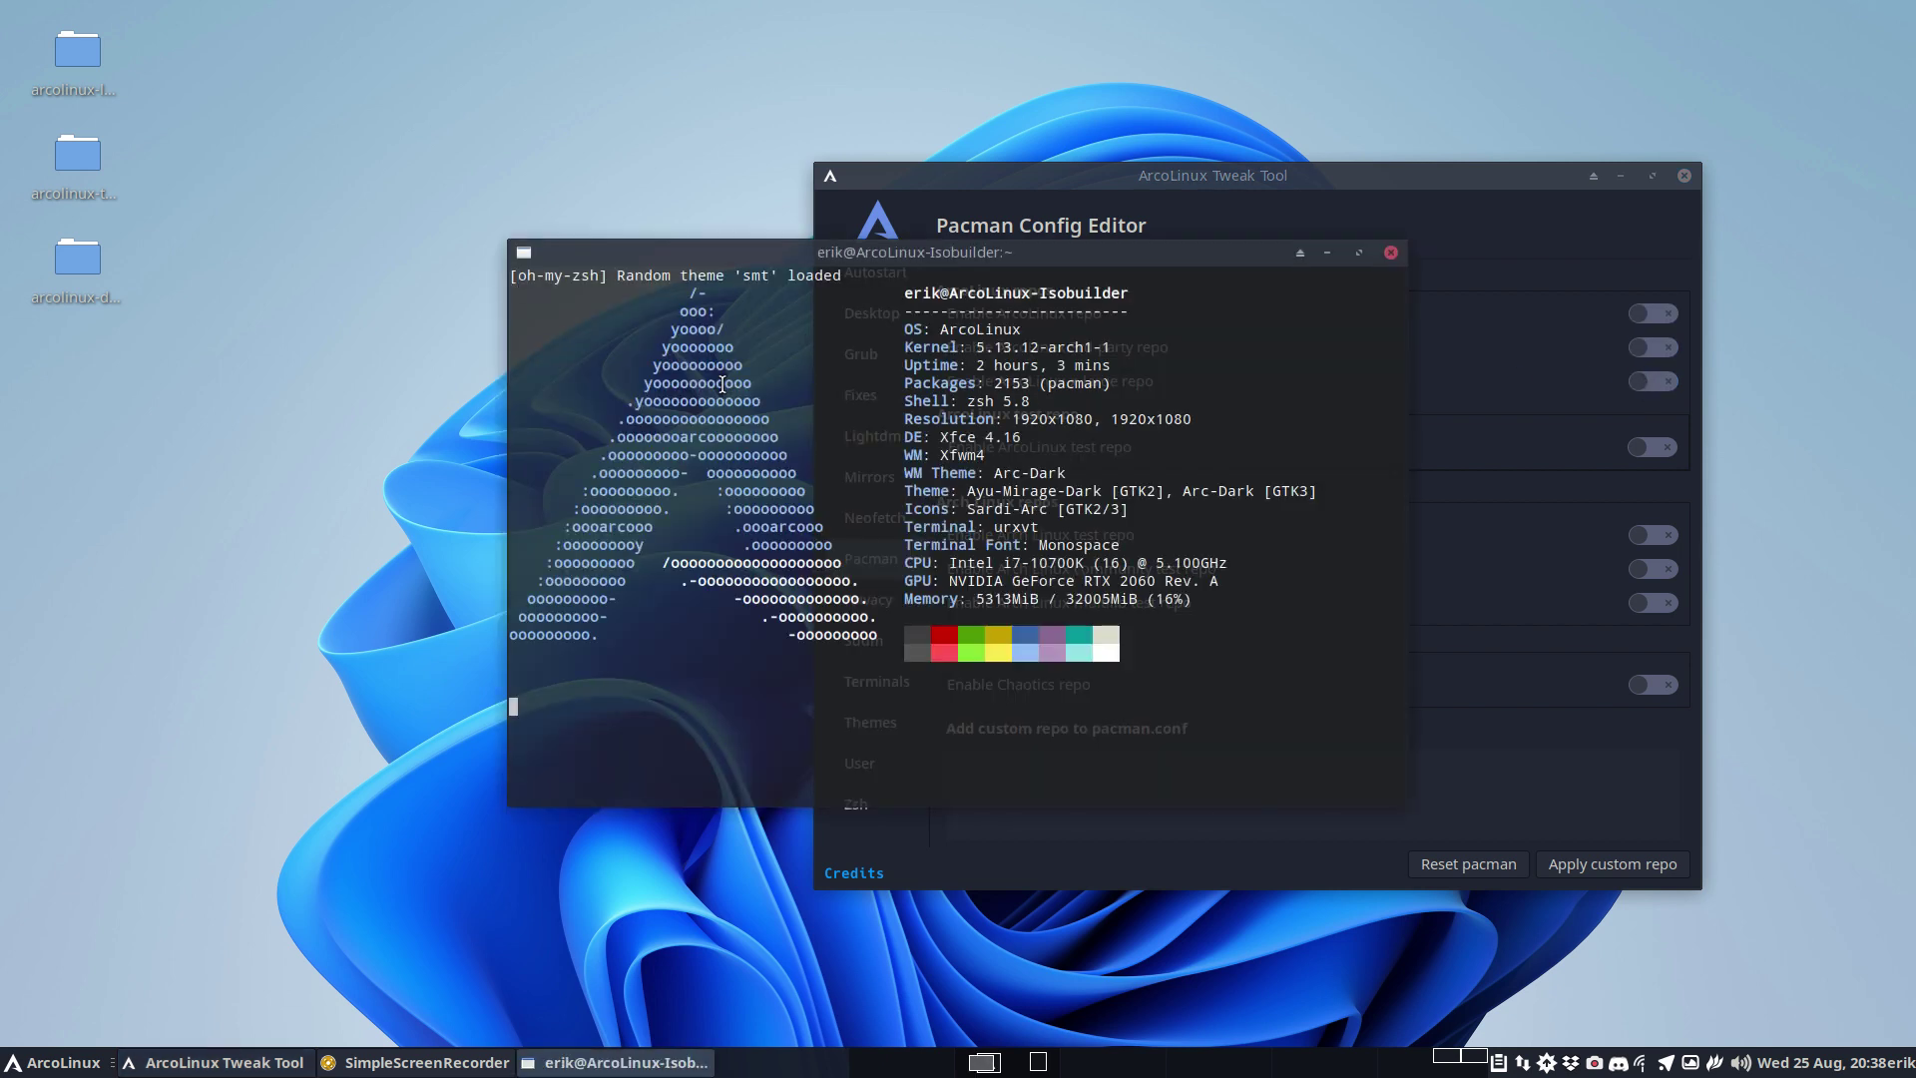
pyautogui.press('Return')
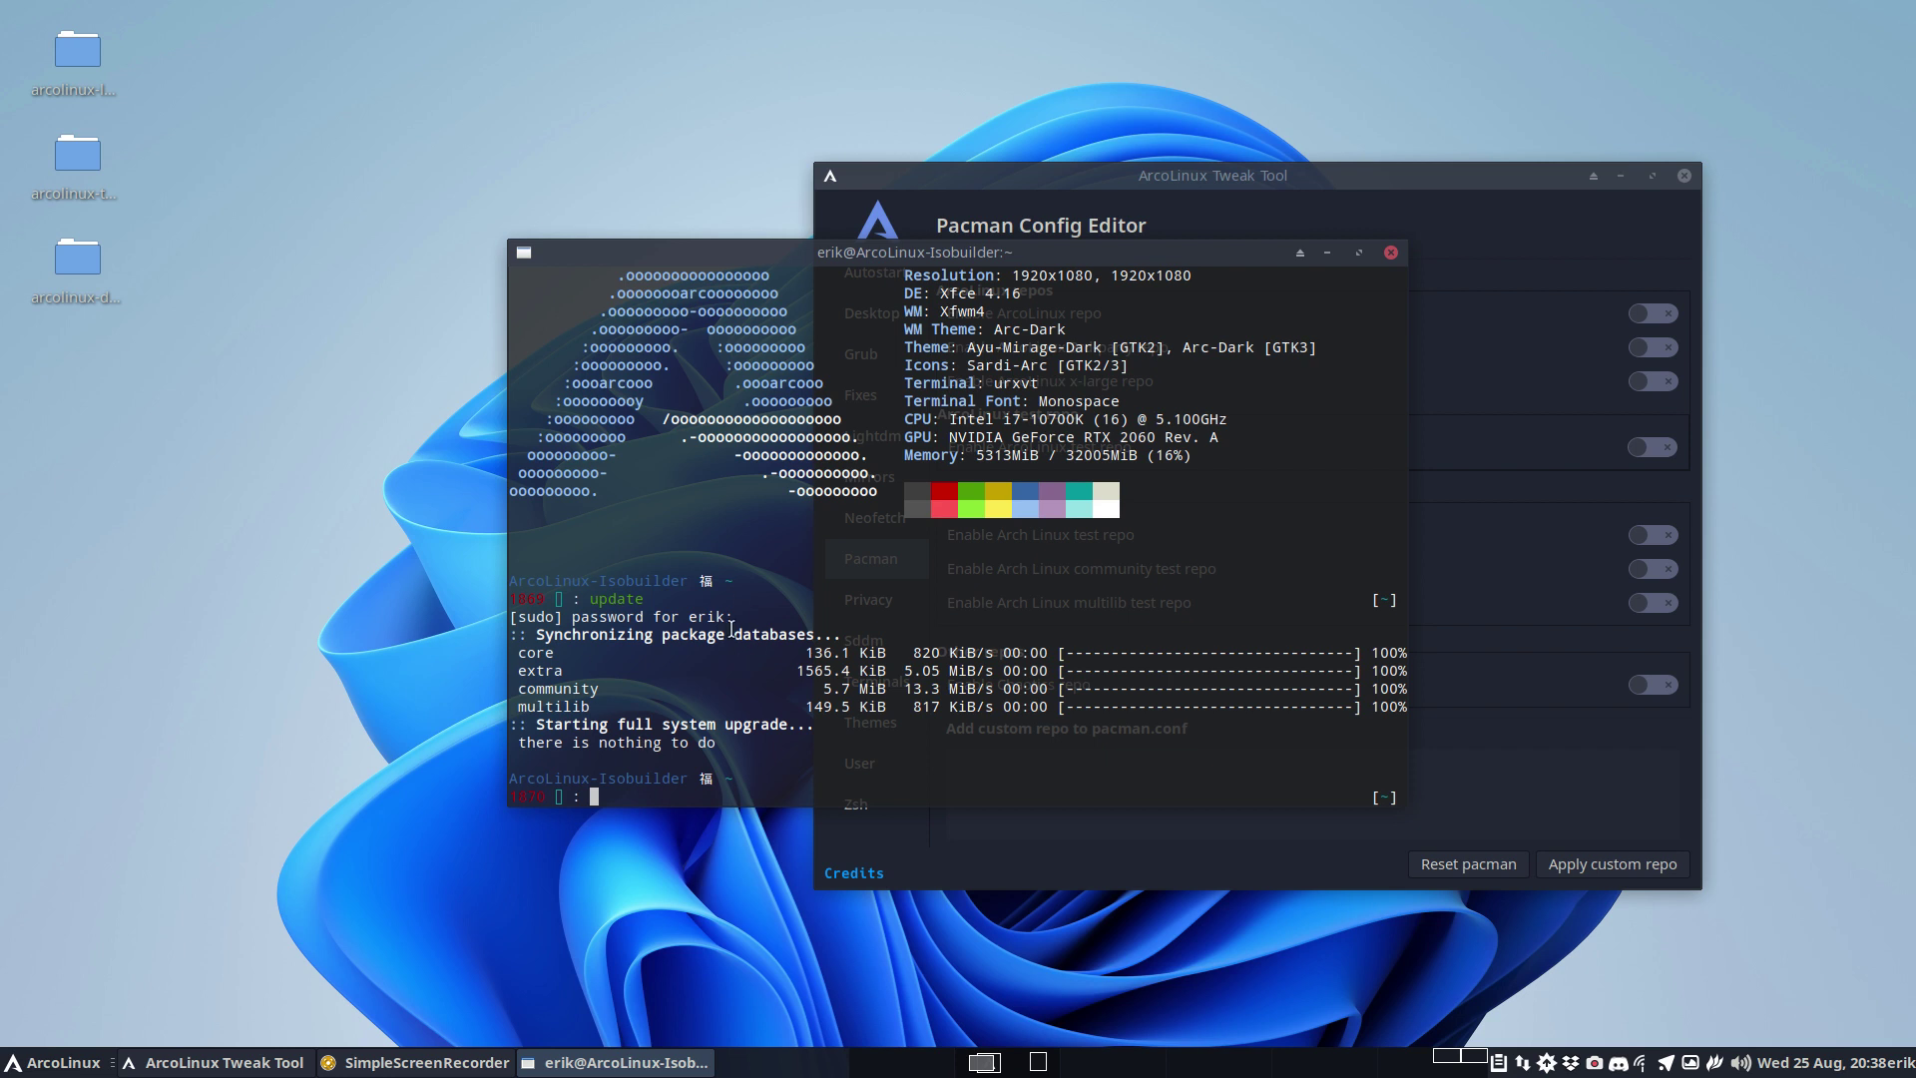
# - Close the terminal, switch the ArcoLinux, 3rd-party and x-large repos back on, and close the Tweak Tool
pyautogui.click(1390, 253)
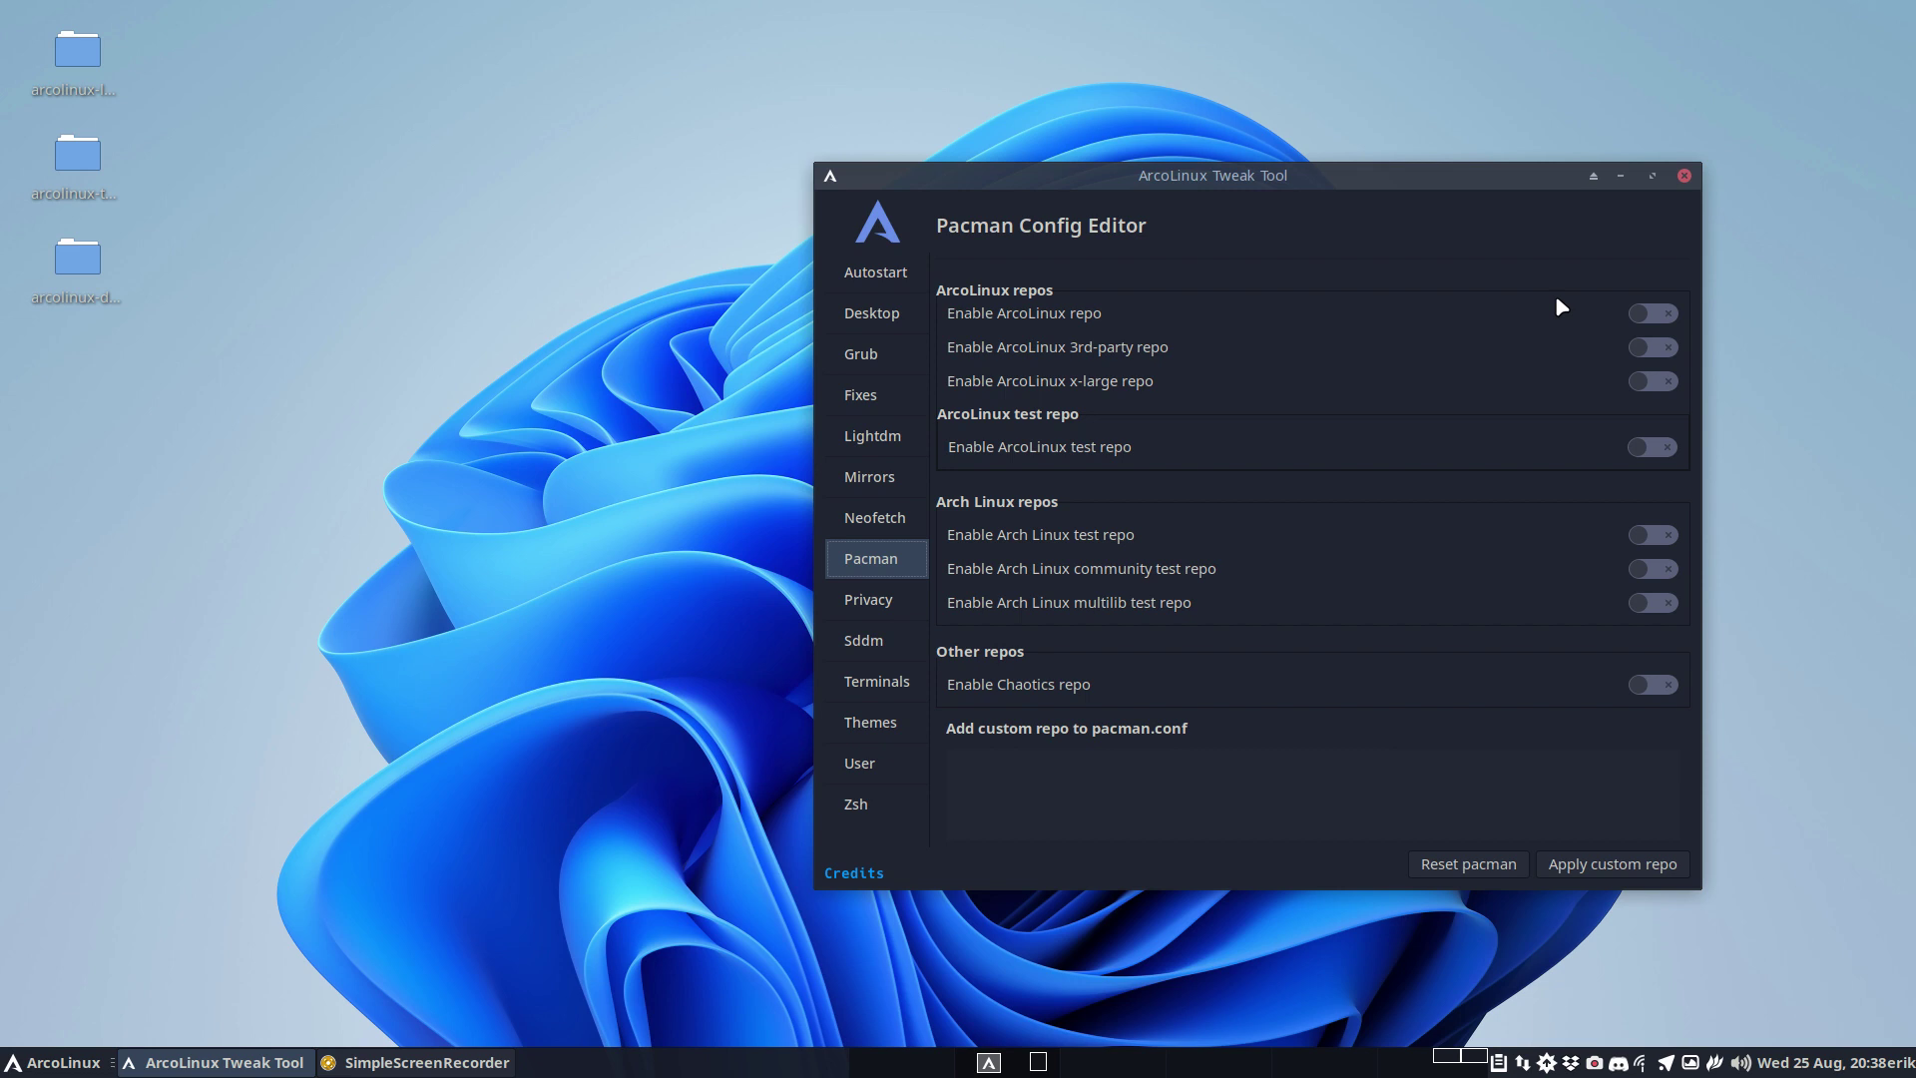
pyautogui.click(1643, 315)
pyautogui.click(1643, 345)
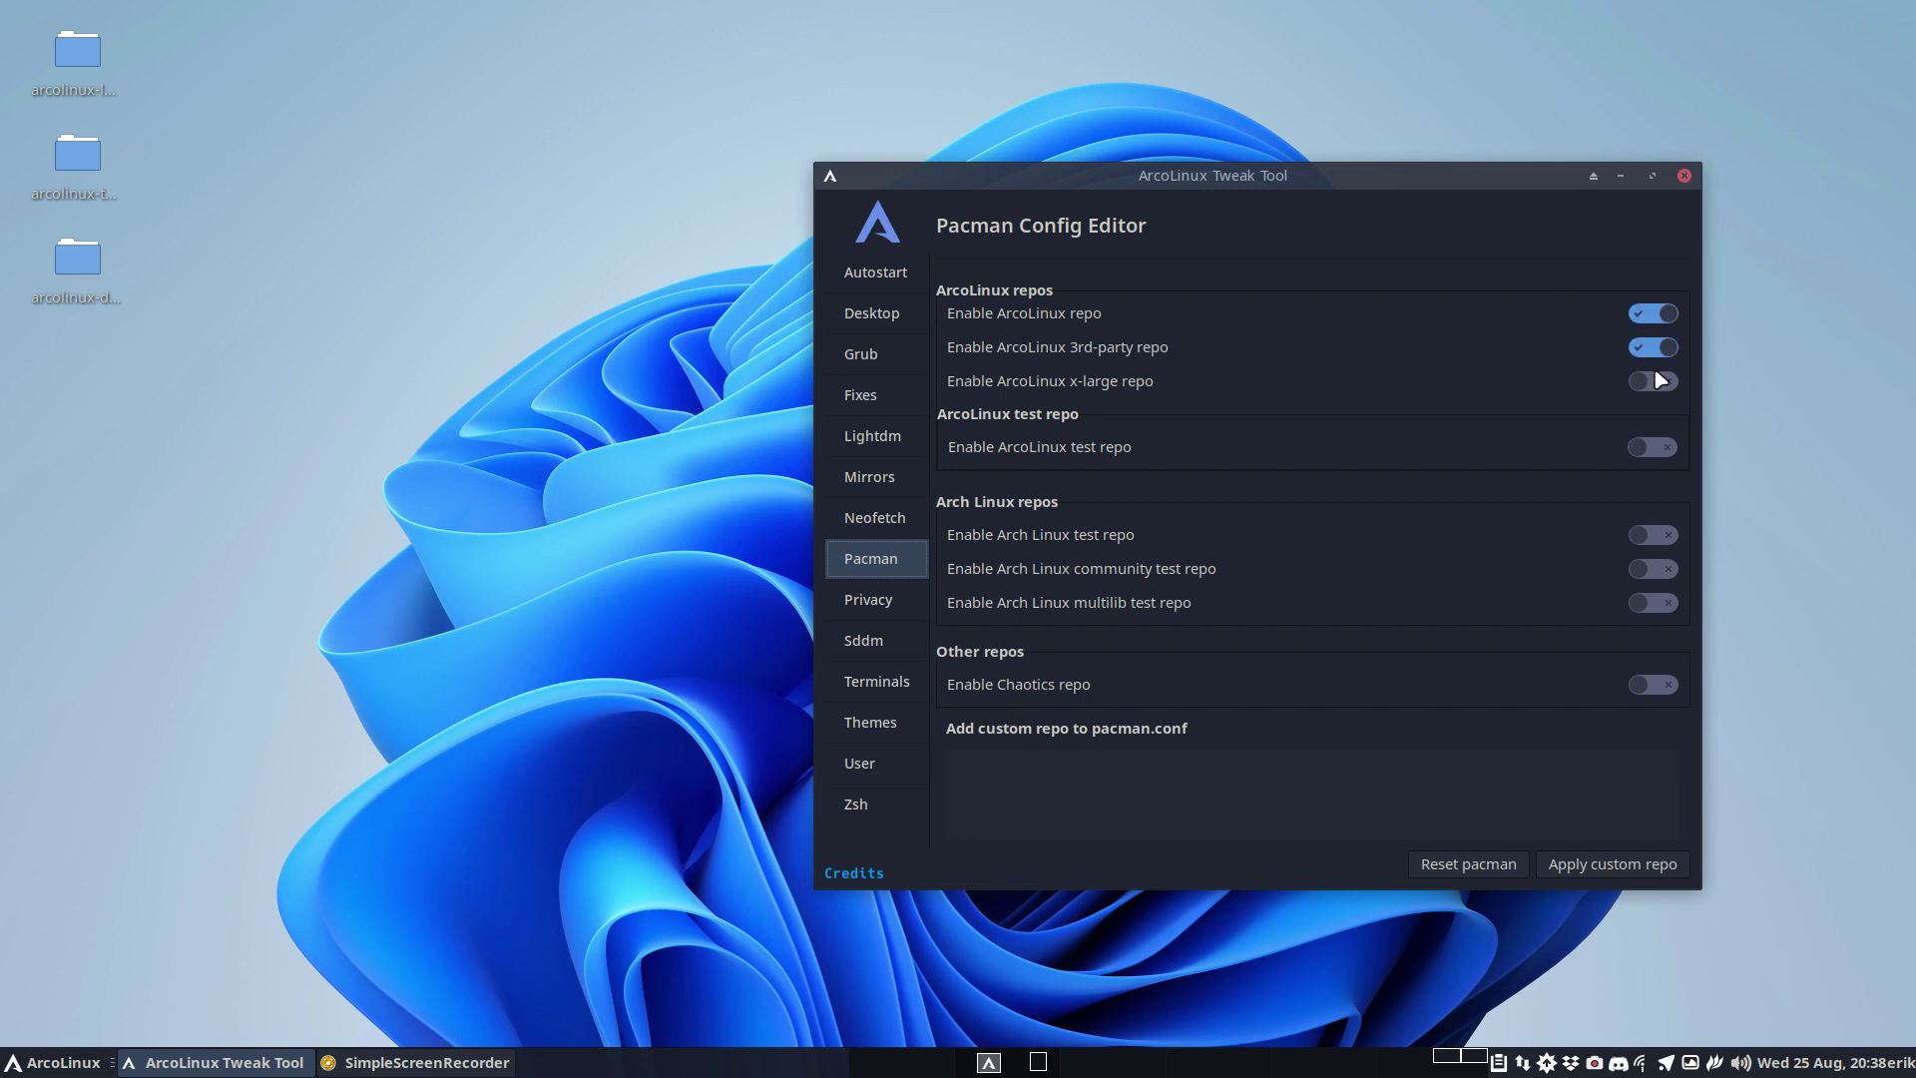
pyautogui.click(1646, 381)
pyautogui.click(1685, 175)
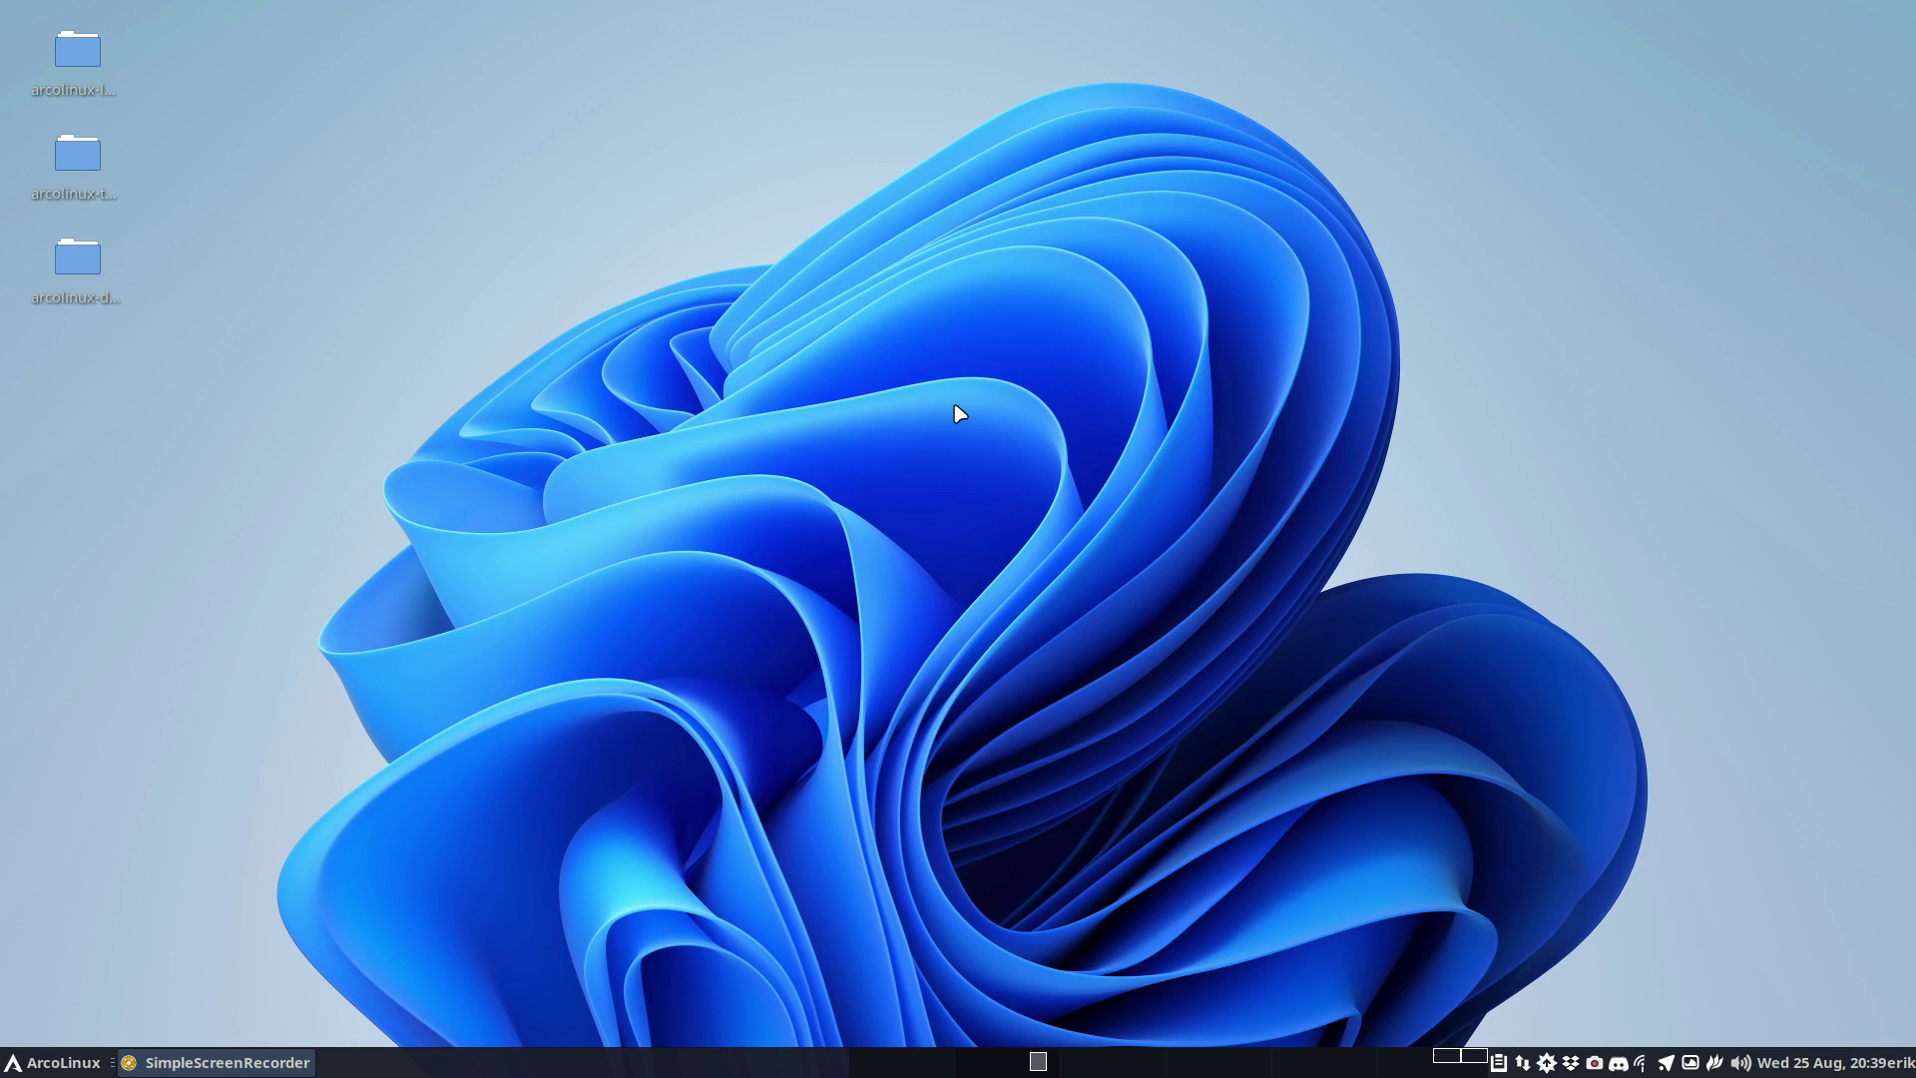
# - In a new terminal, run fix-pacman-conf via Tab completion with the sudo password
pyautogui.hotkey('ctrl', 'alt', 'Return')
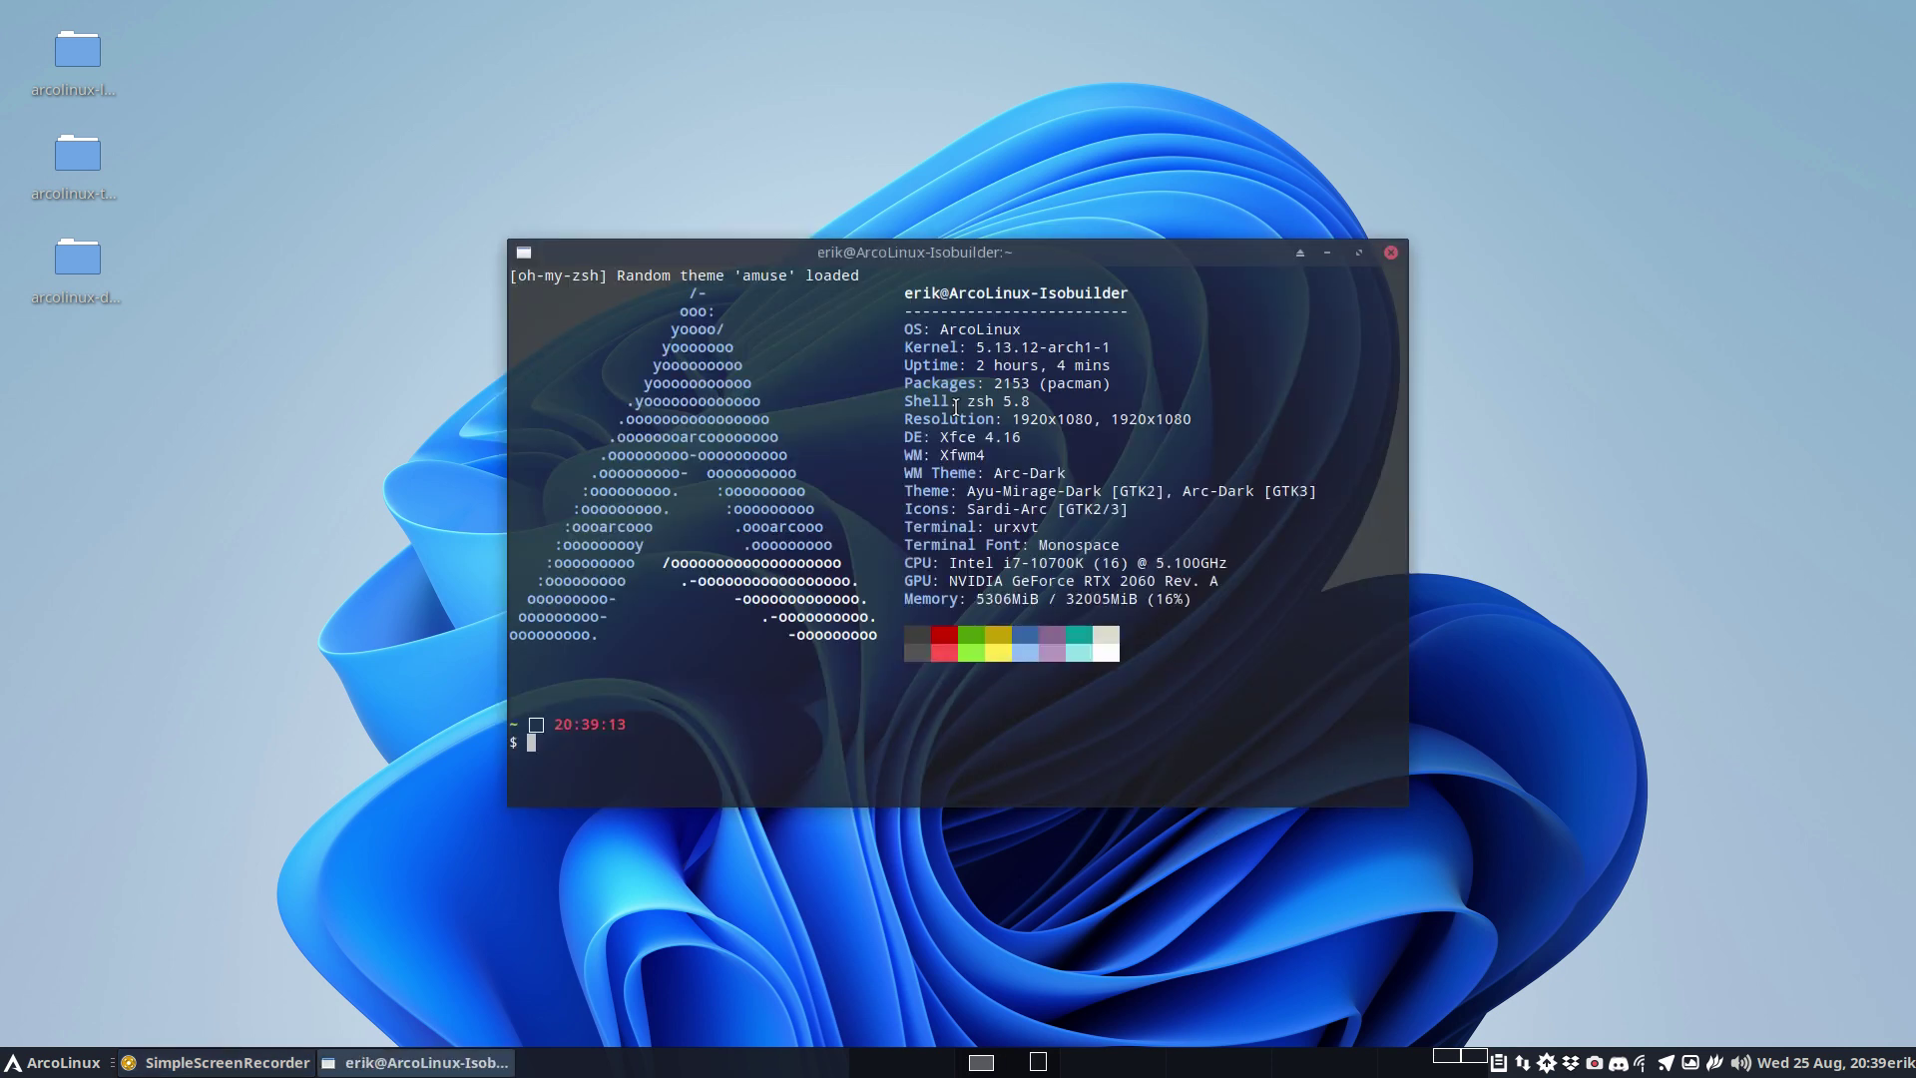
pyautogui.write('fix')
pyautogui.press('Tab')
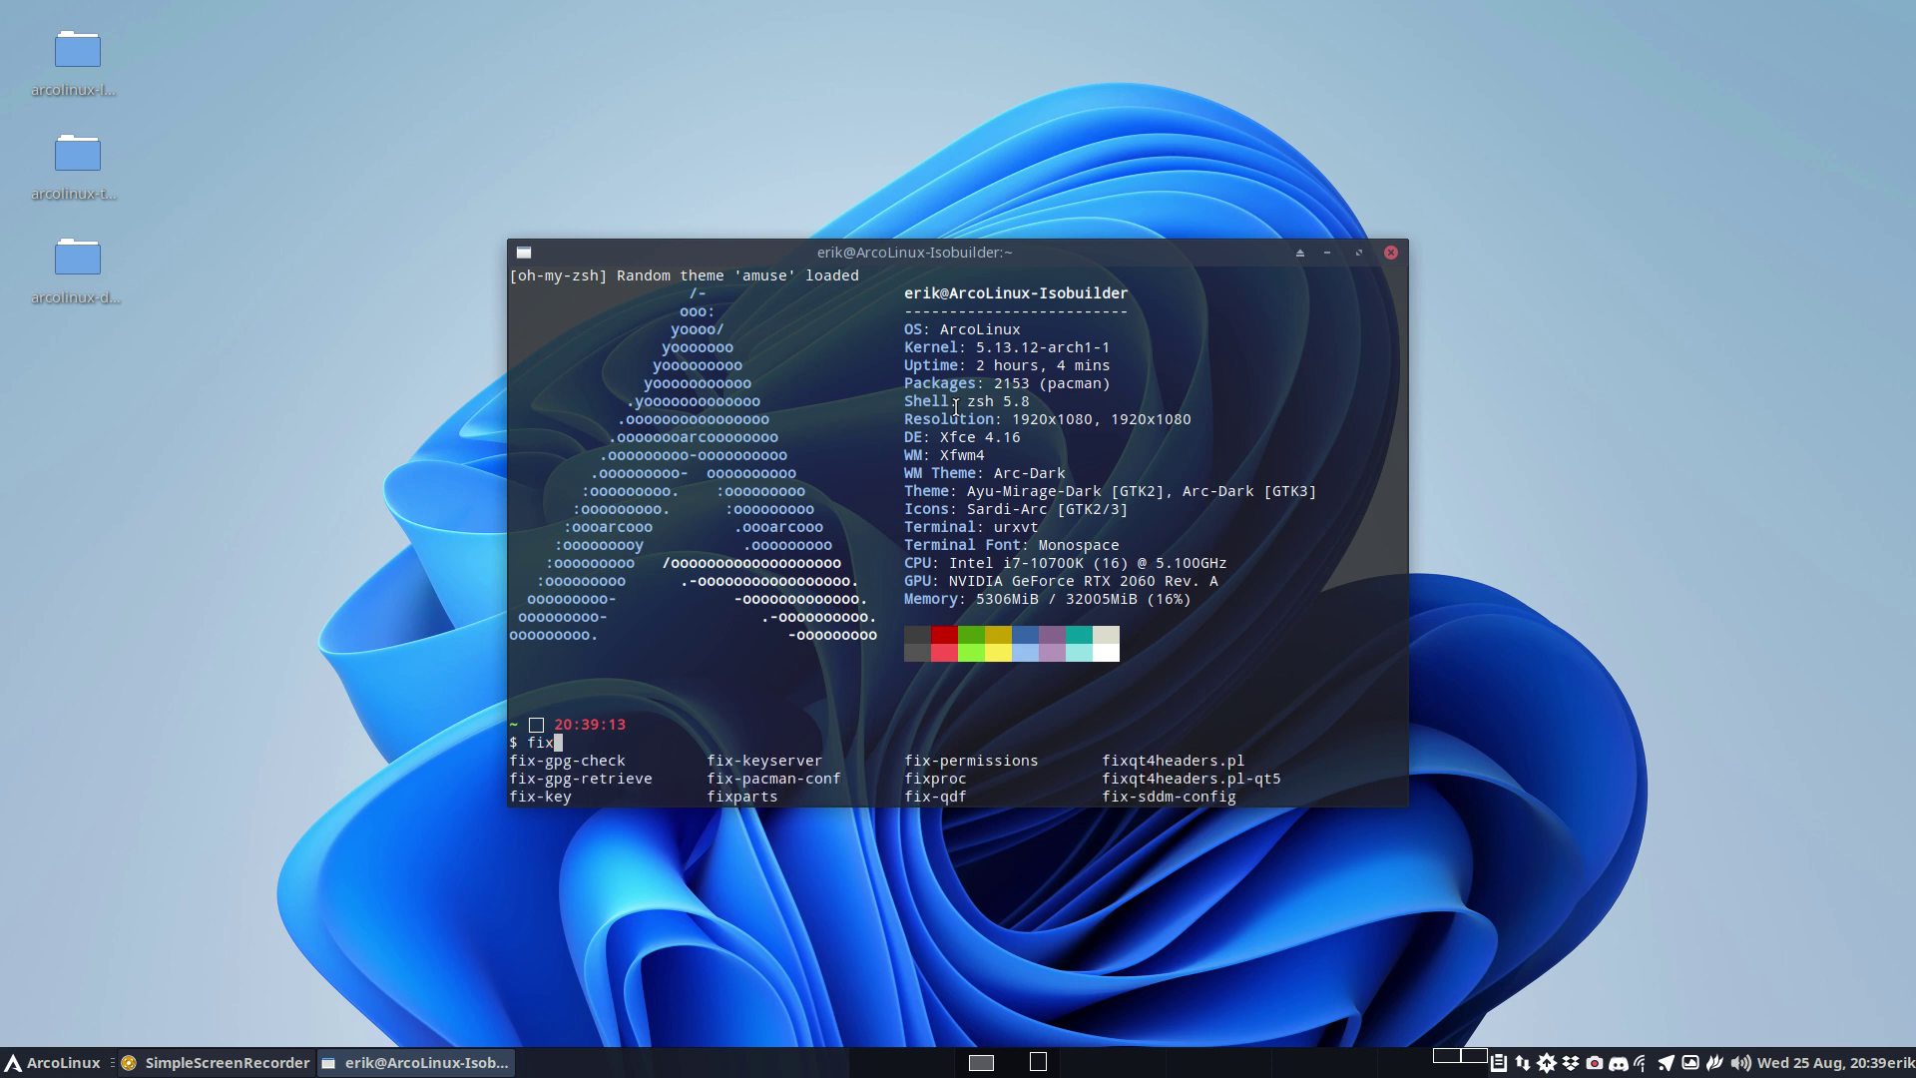
pyautogui.write('-pacm')
pyautogui.press('Tab')
pyautogui.press('Return')
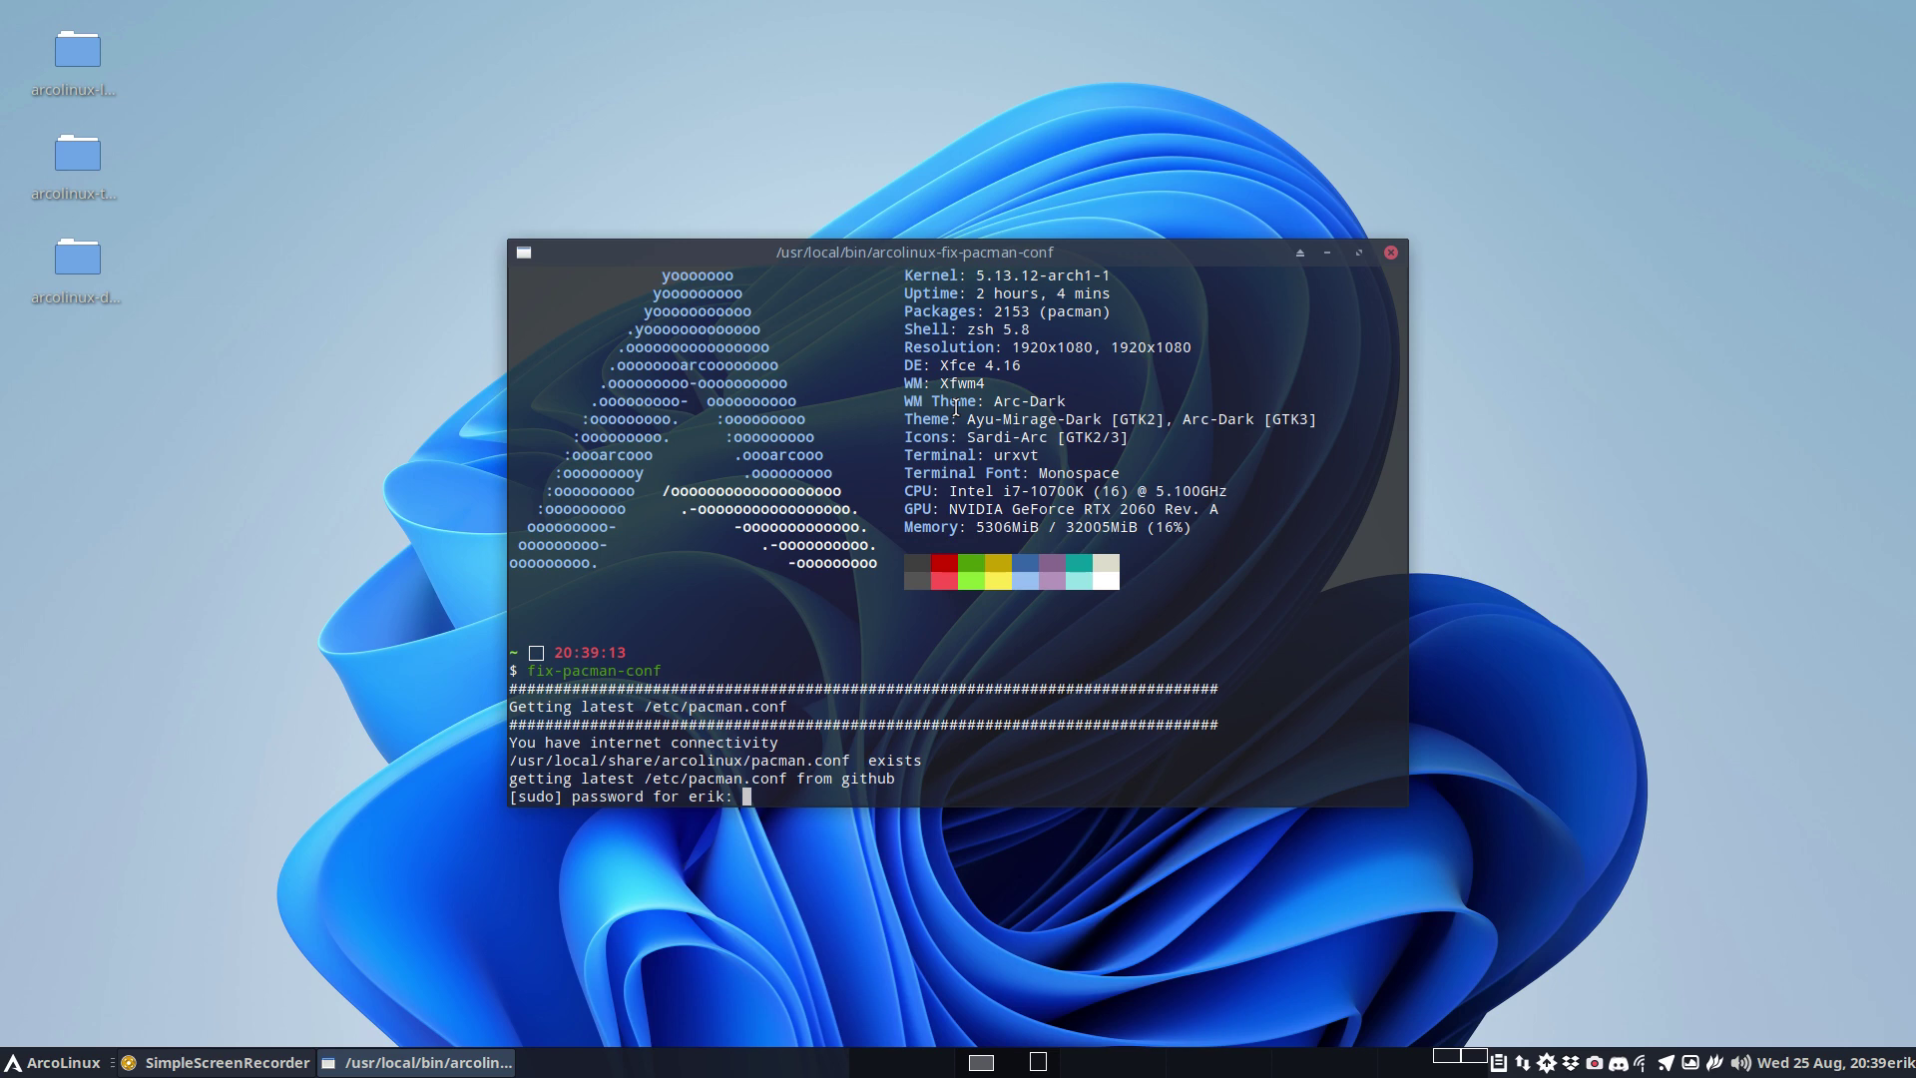
pyautogui.press('Return')
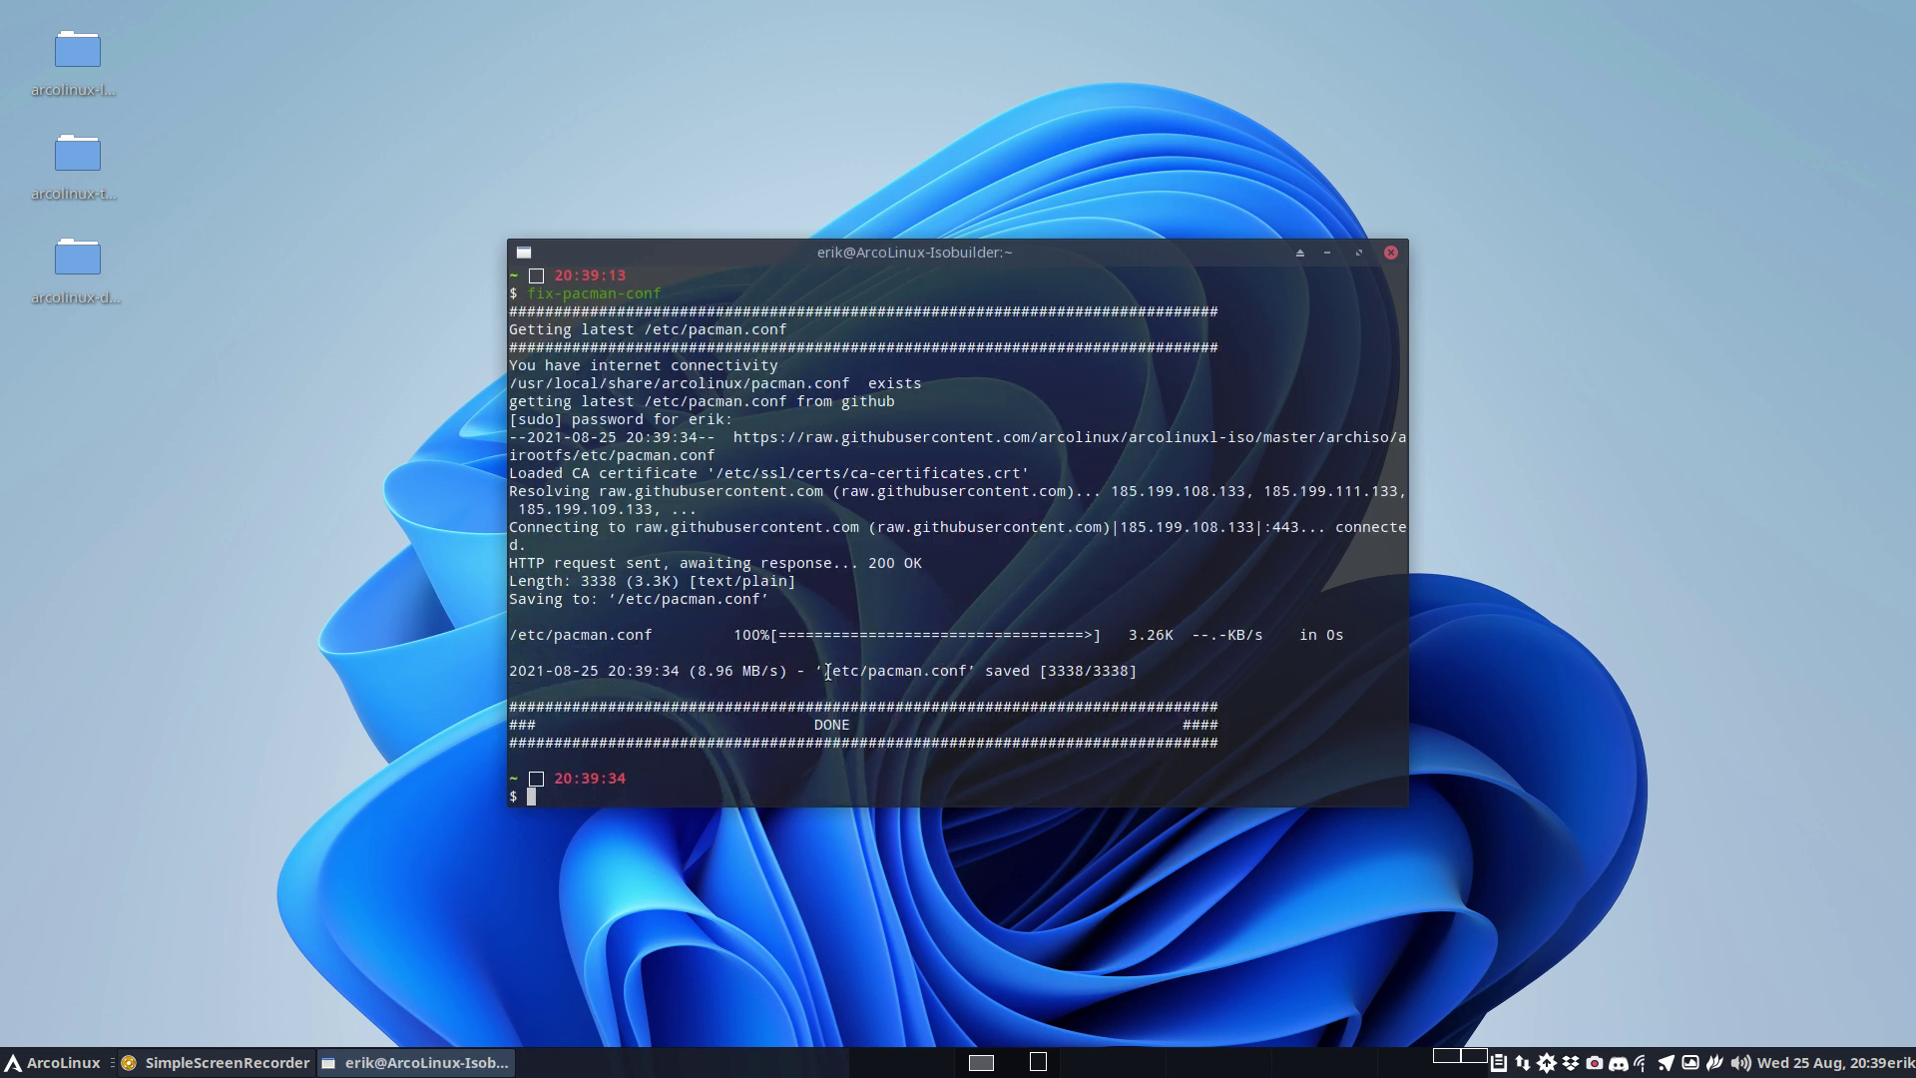
# - Select the /etc/pacman.conf path in the output and move the terminal to the top right
pyautogui.moveTo(826, 671); pyautogui.dragTo(956, 666)
pyautogui.click(969, 663)
pyautogui.doubleClick(969, 663)
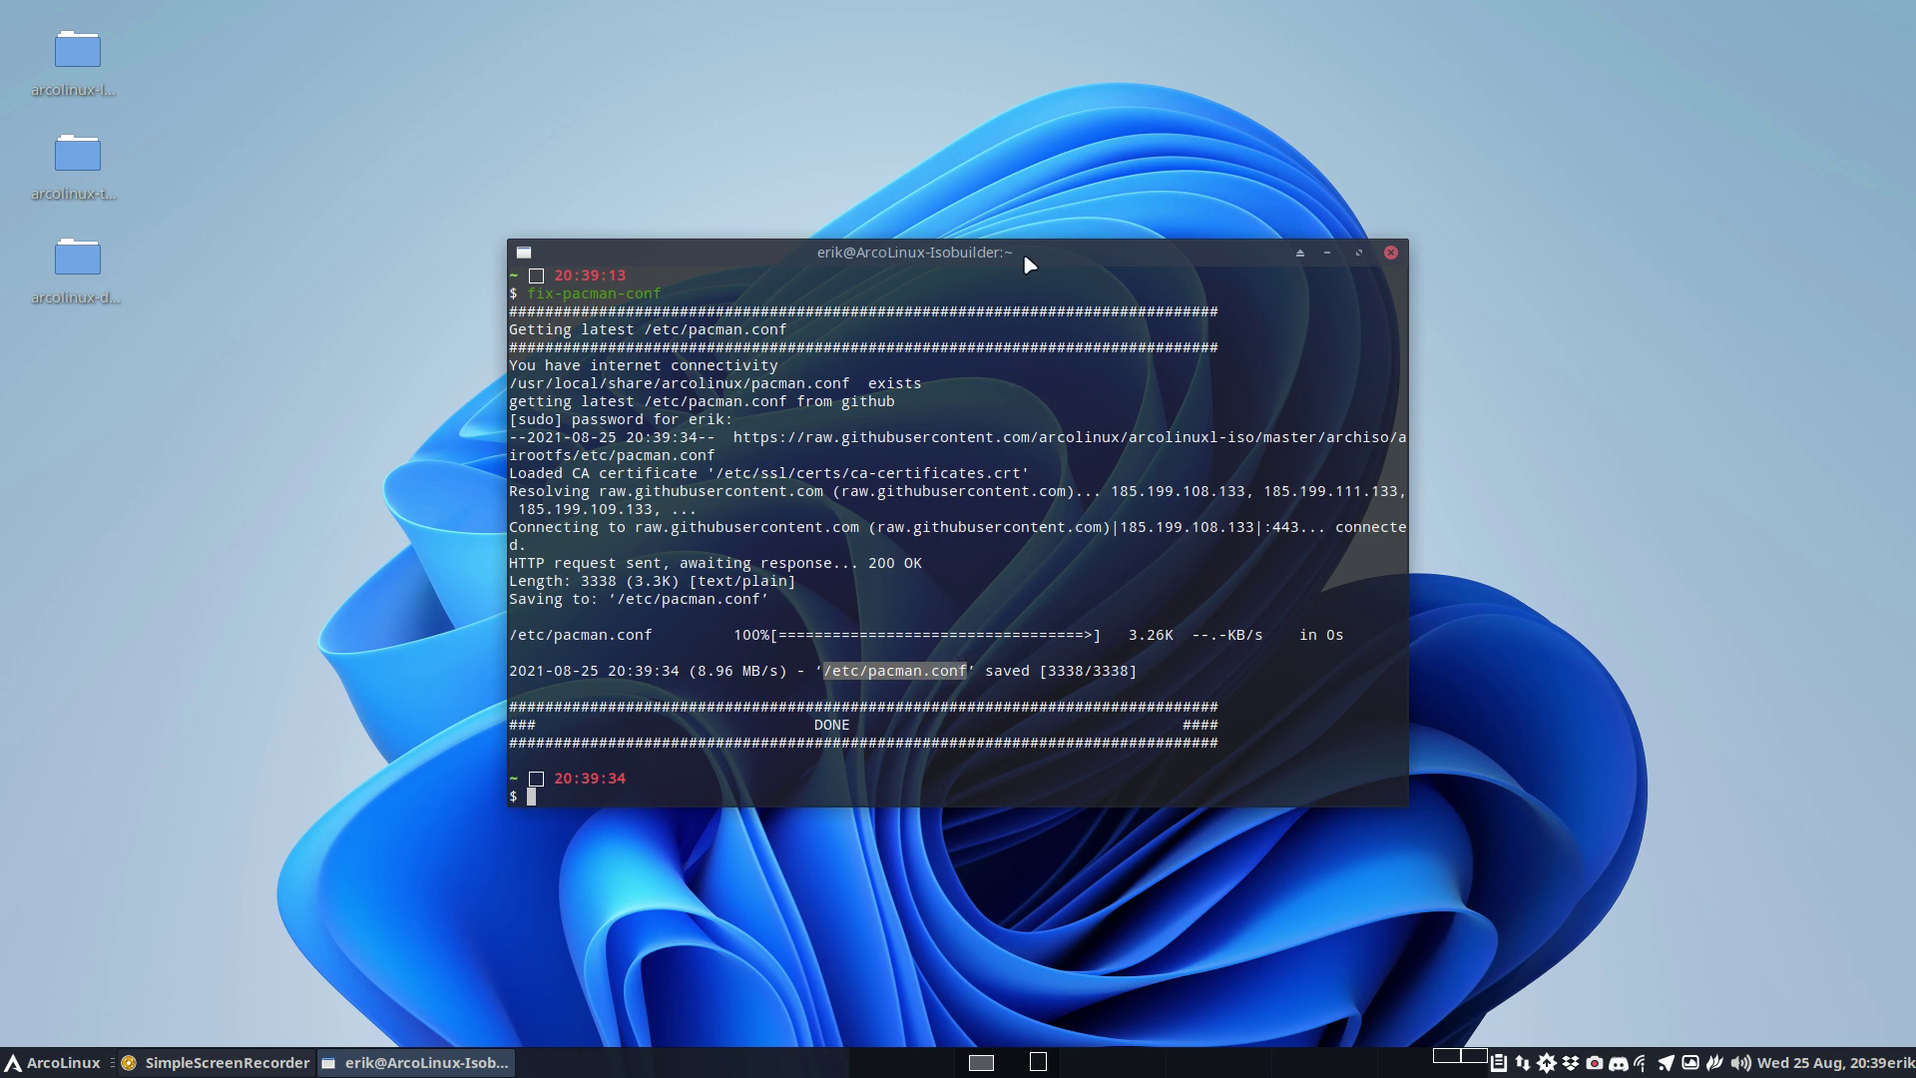
pyautogui.moveTo(1034, 253); pyautogui.dragTo(1486, 81)
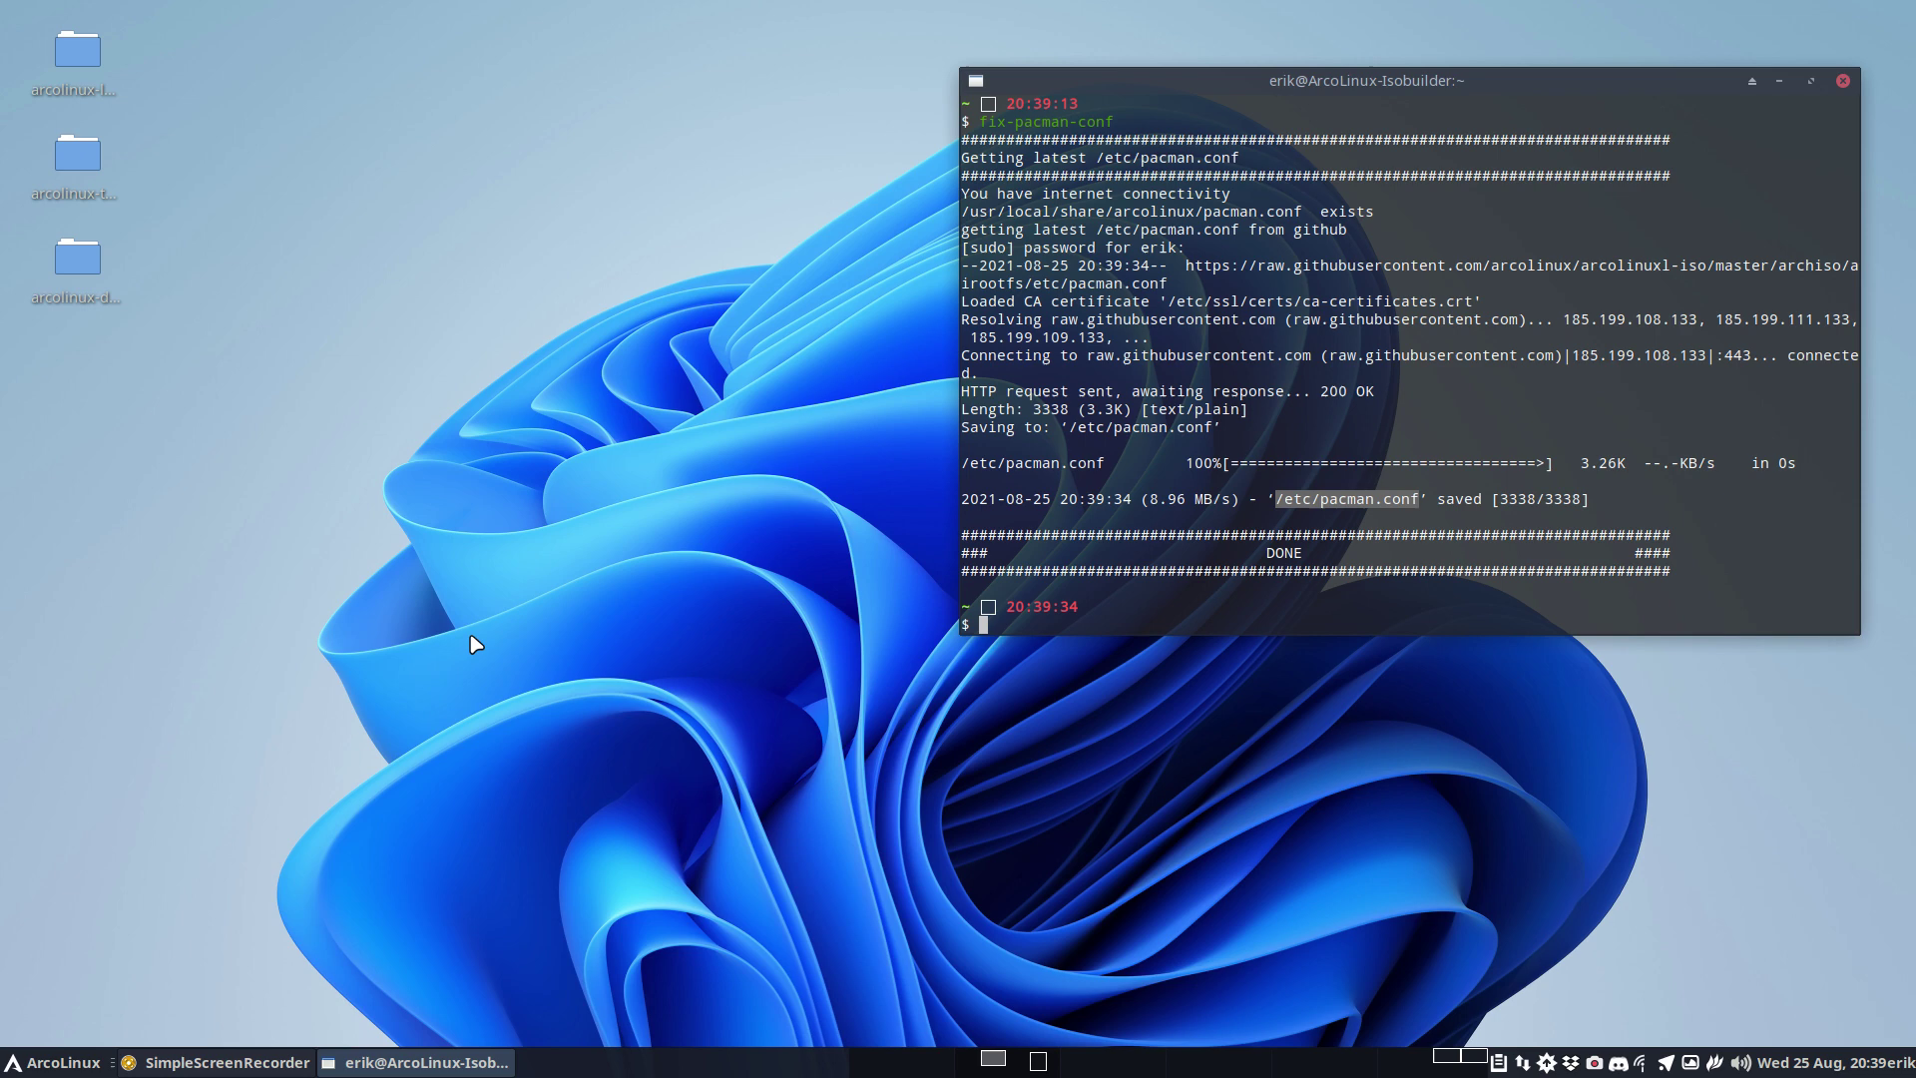
# - In a new terminal, append junk text to line 1 of pacman.conf via npacman and save it
pyautogui.press('Escape')
pyautogui.hotkey('ctrl', 'alt', 'Return')
pyautogui.write('npacman')
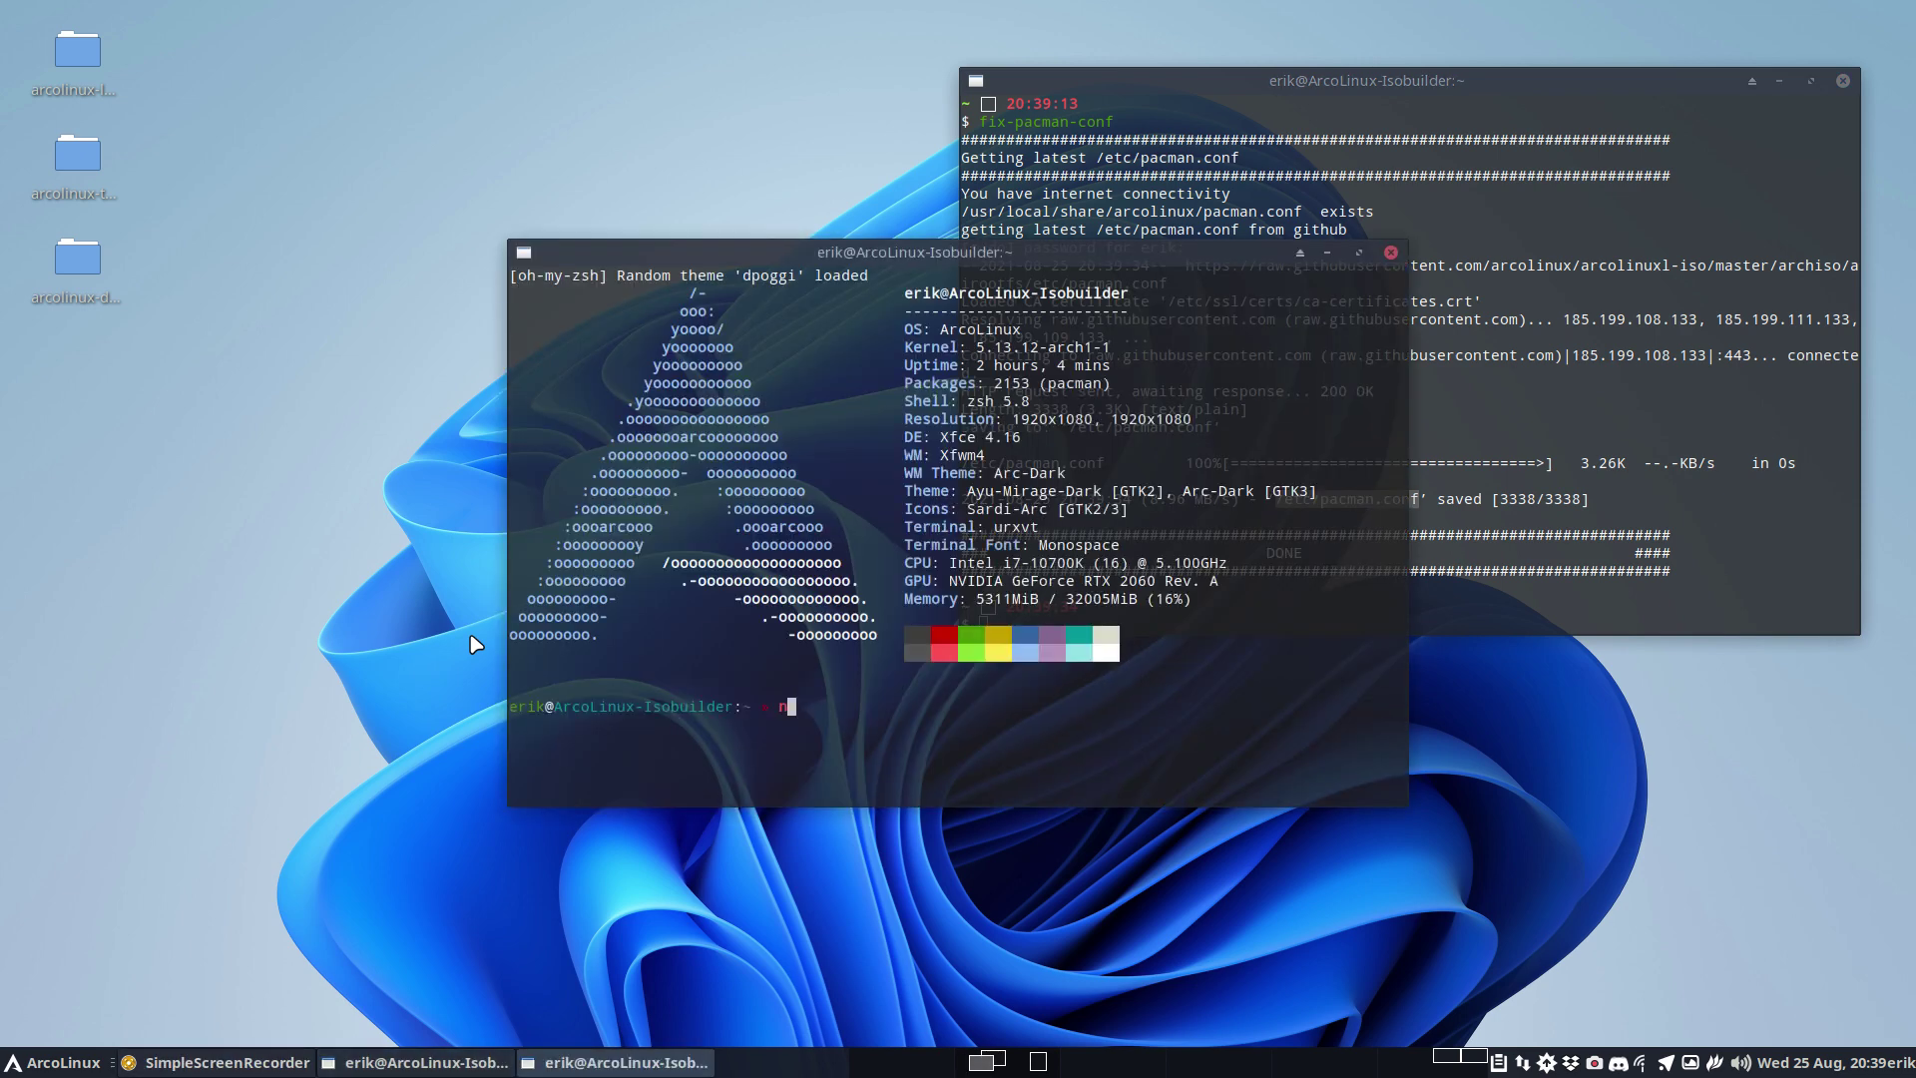
pyautogui.press('Return')
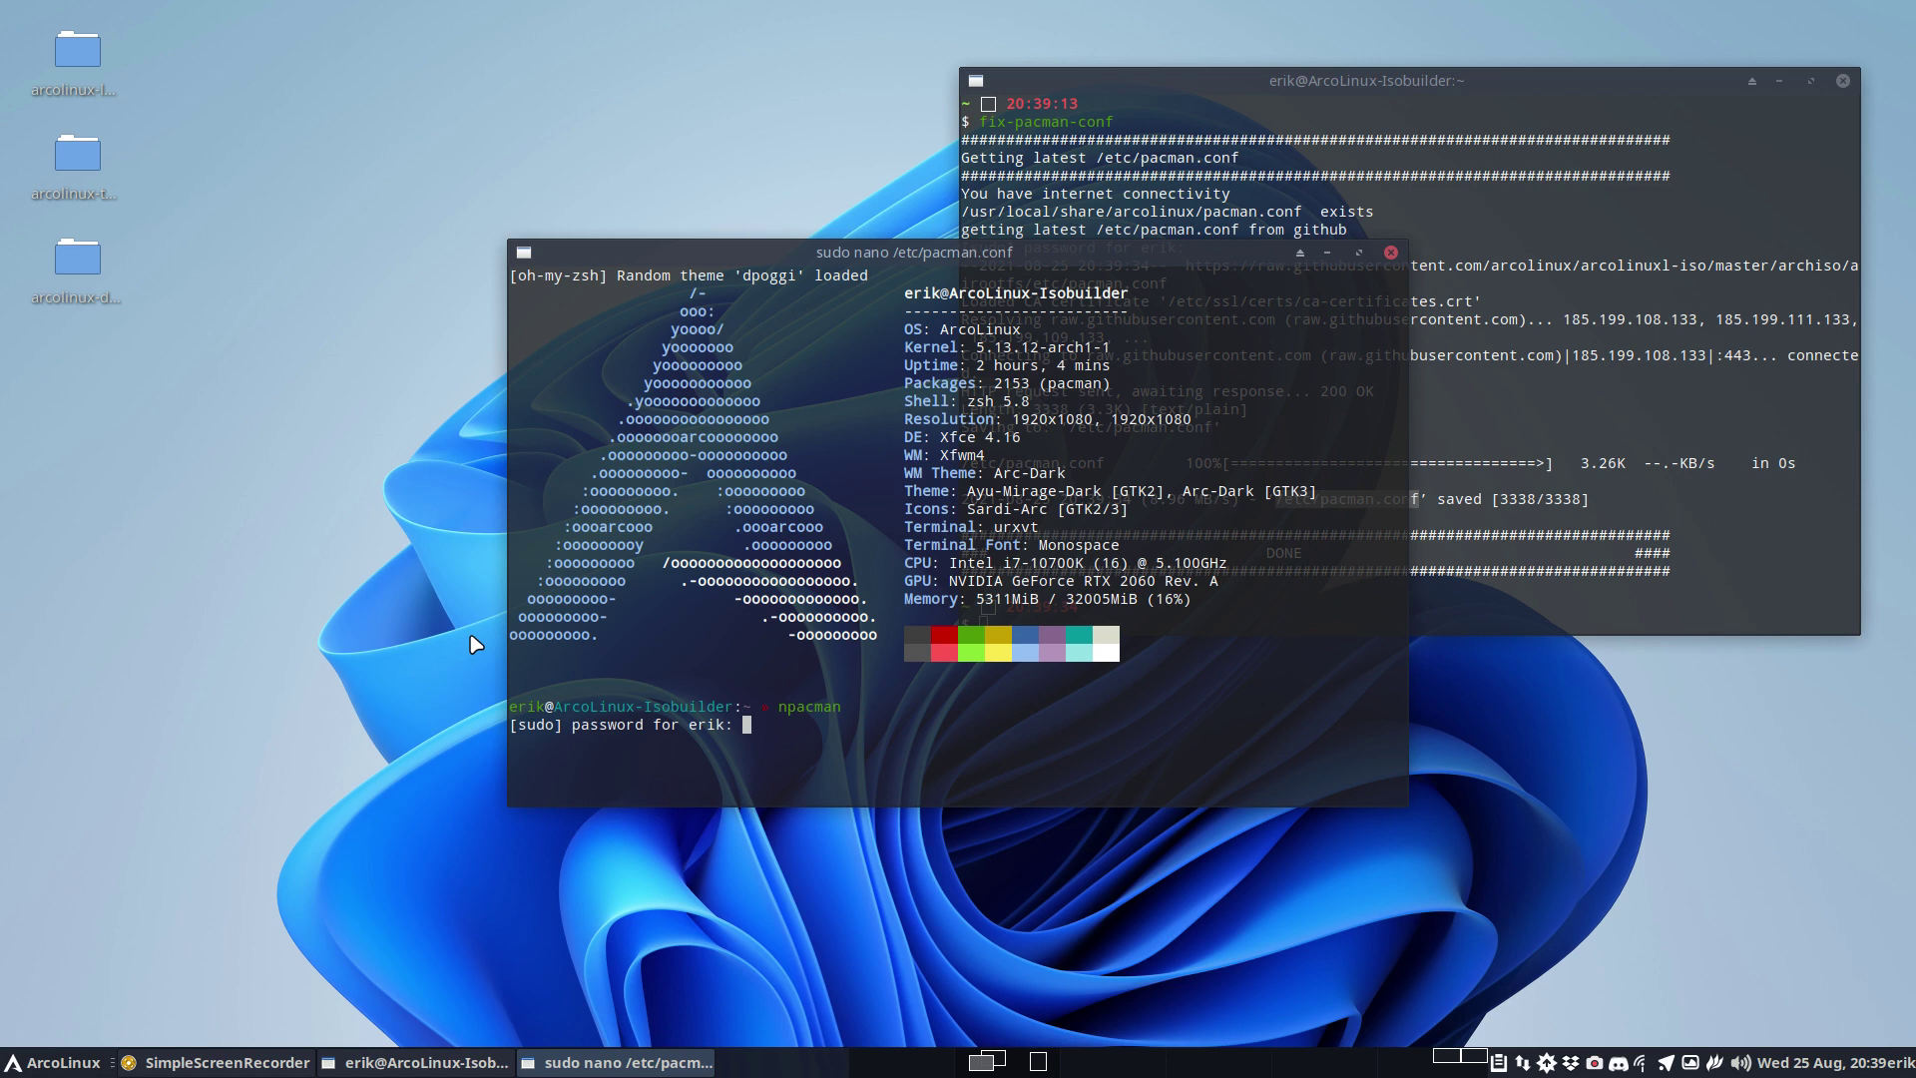
pyautogui.press('Return')
pyautogui.press('End')
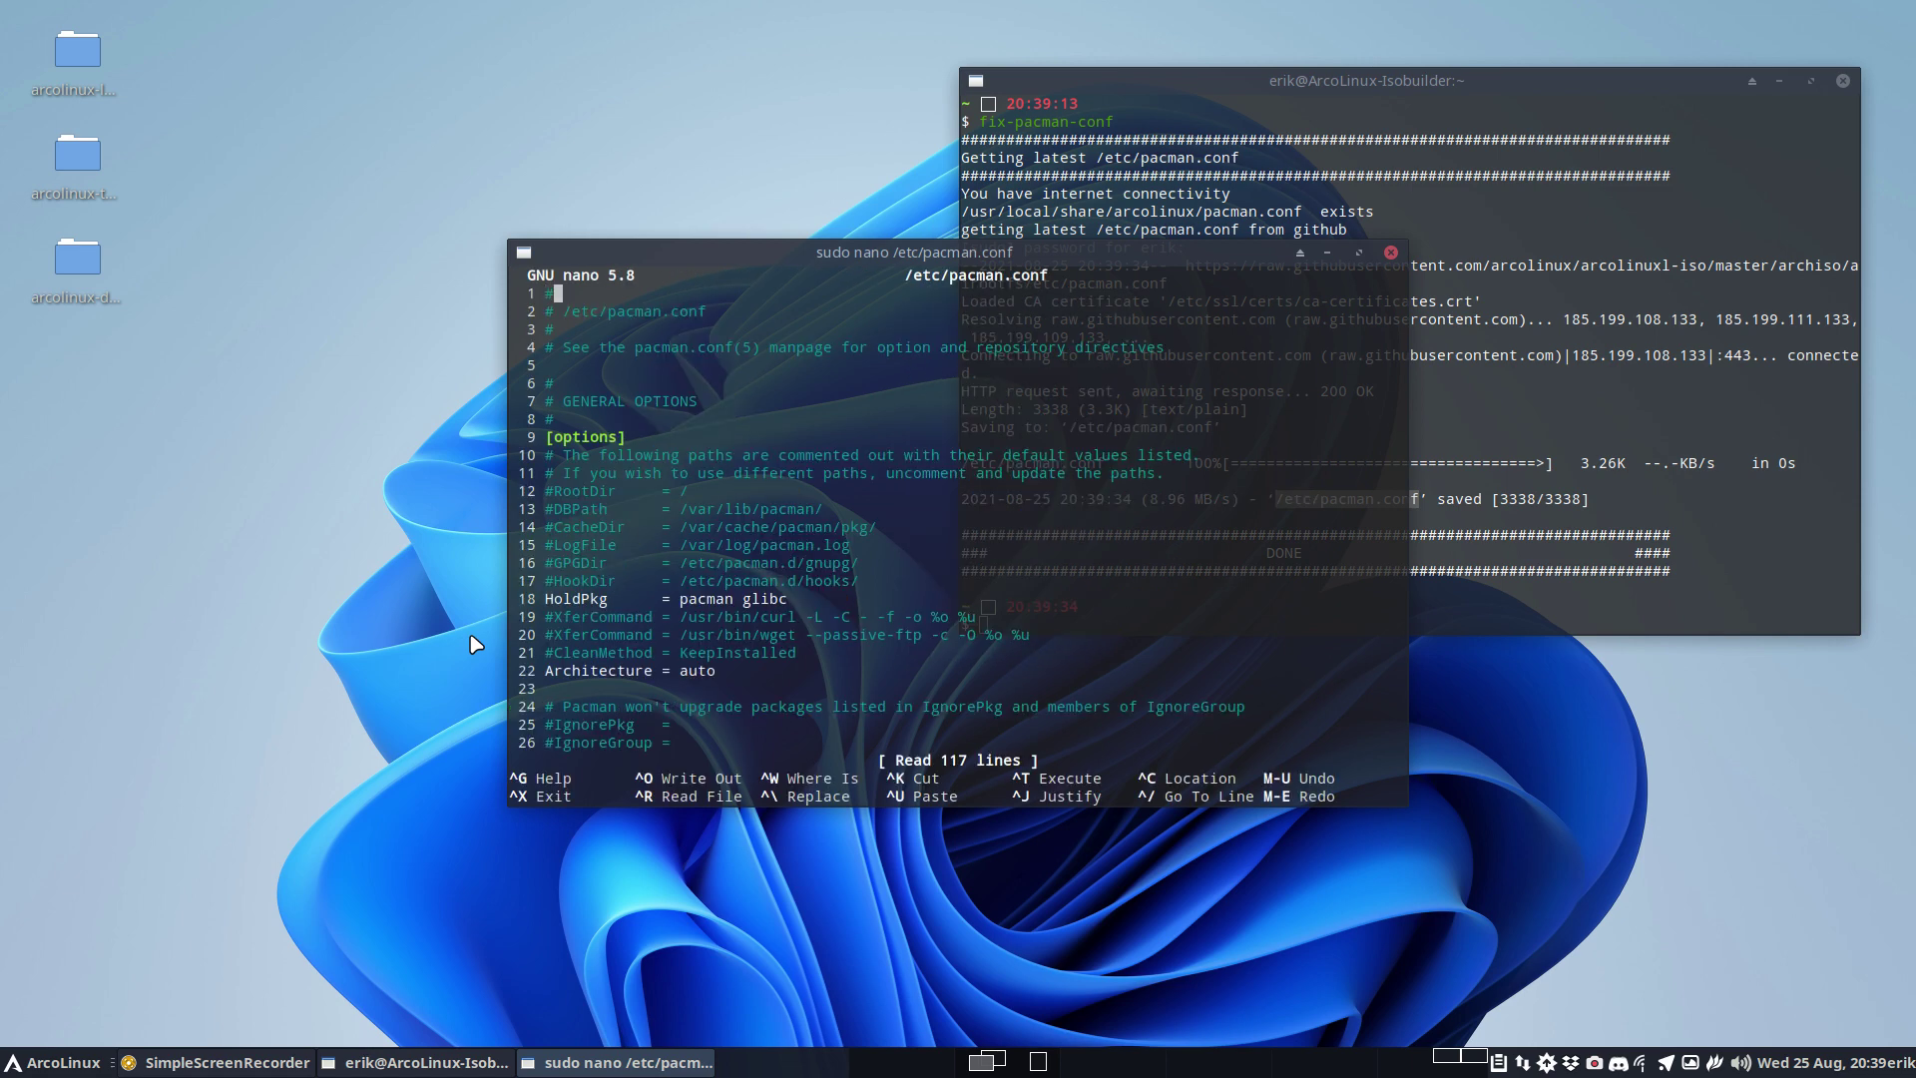
pyautogui.write('sdflkjlosdkjflsdkfjklsjdf')
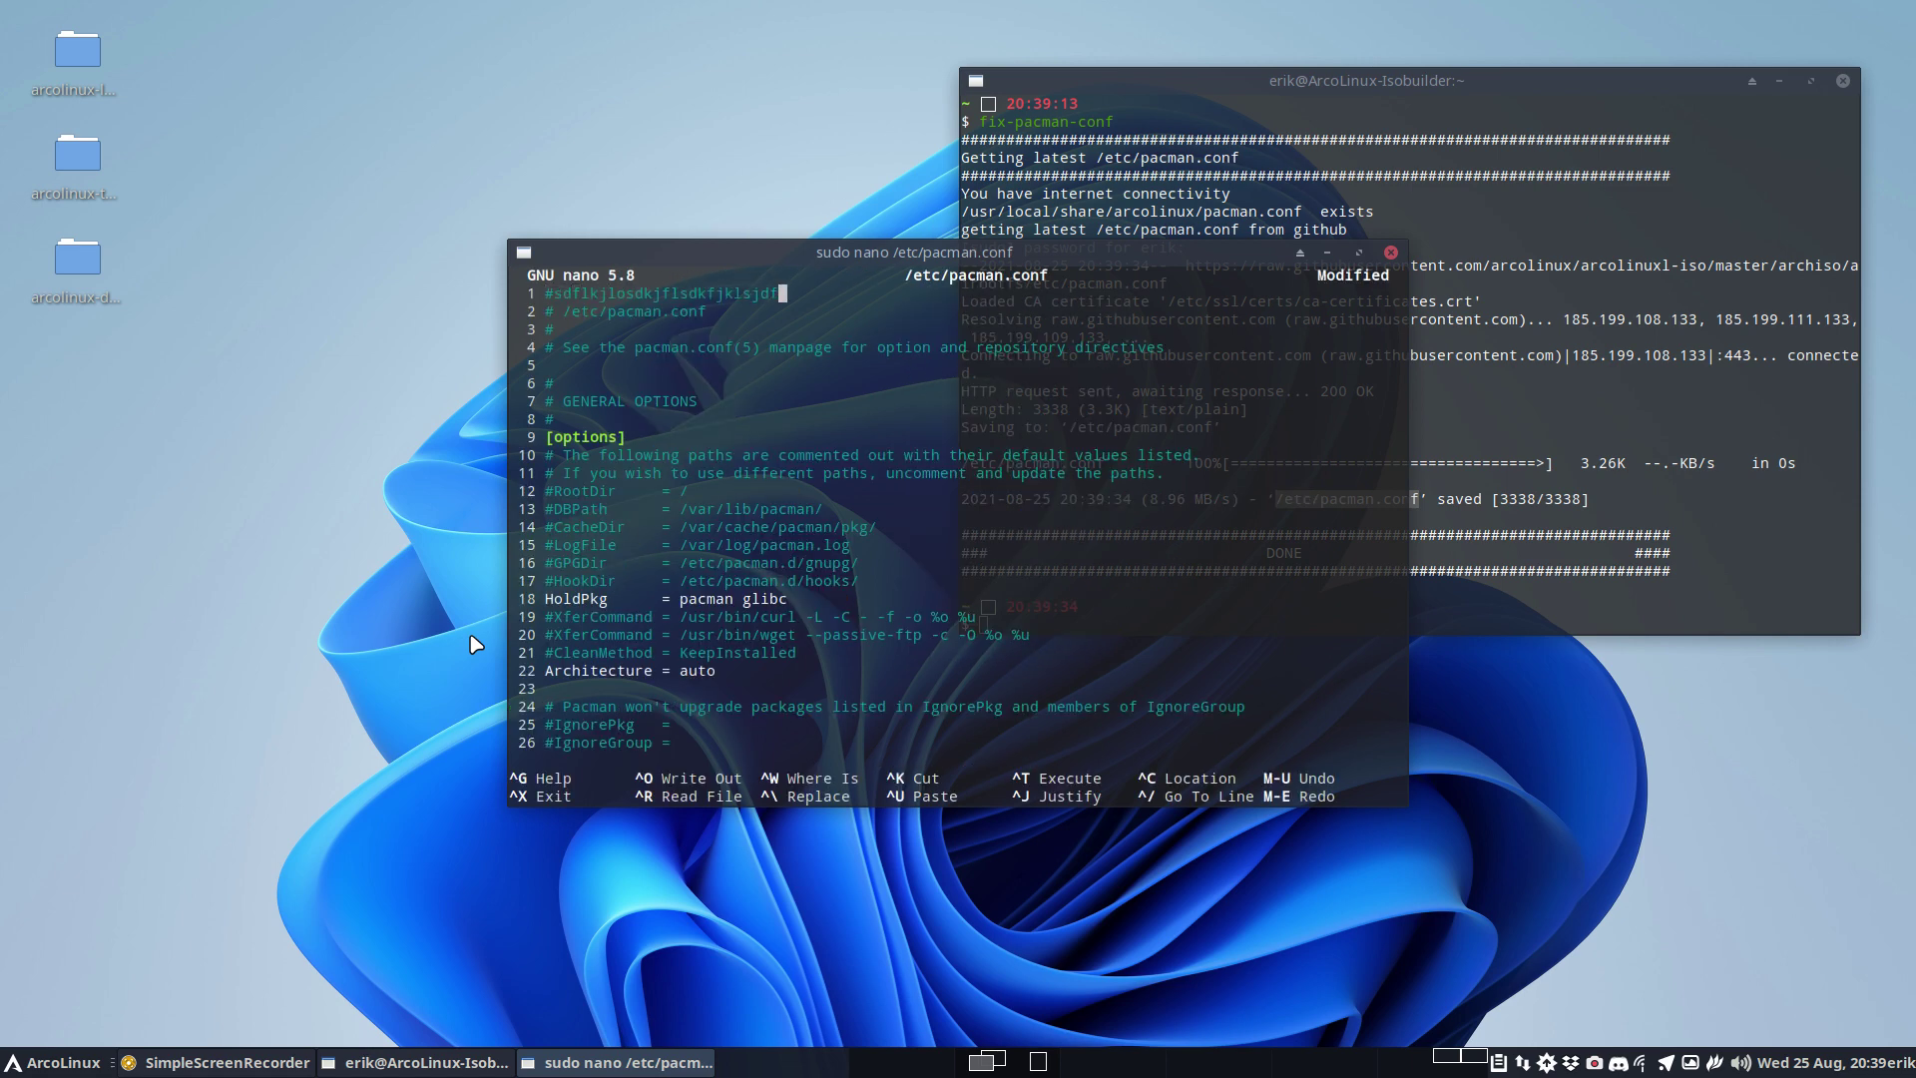
pyautogui.hotkey('ctrl', 'x')
pyautogui.press('y')
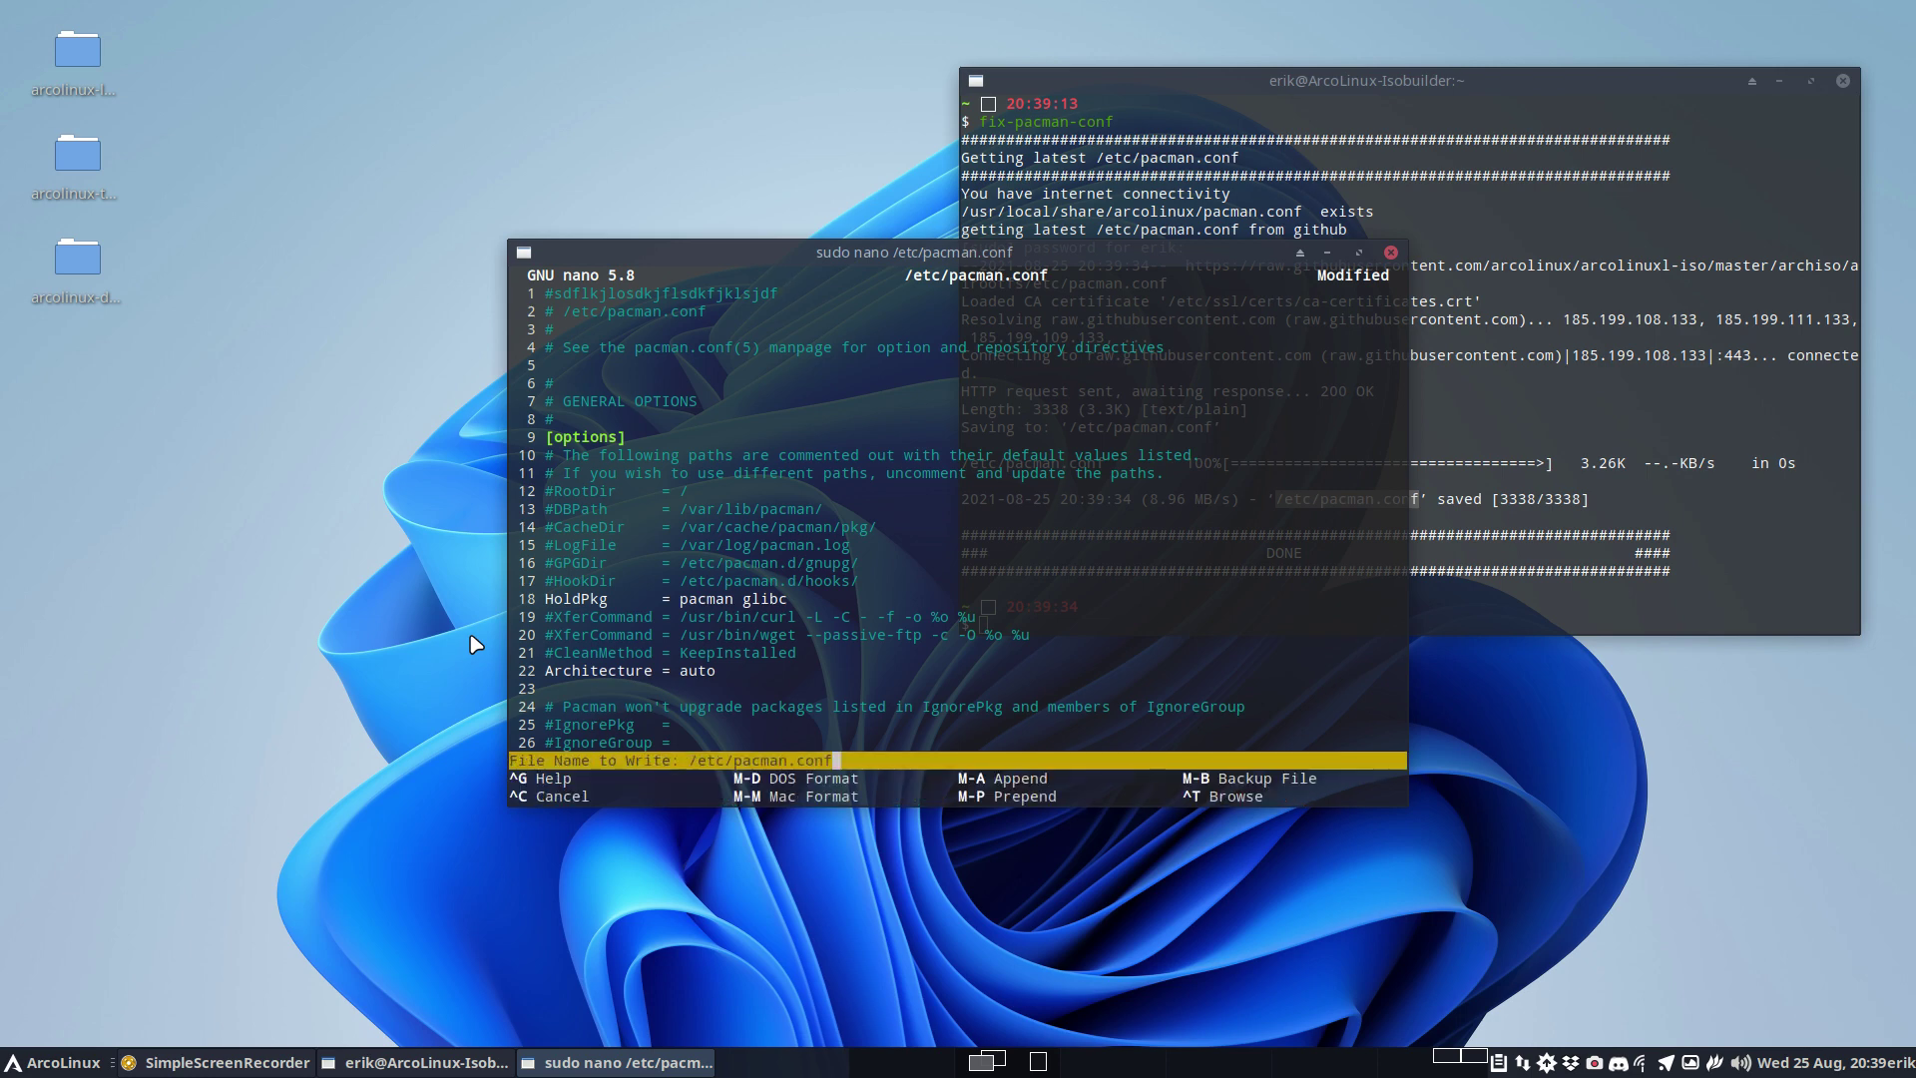
pyautogui.press('Return')
# - Rerun fix-pacman-conf in the first terminal to restore the file
pyautogui.click(1504, 527)
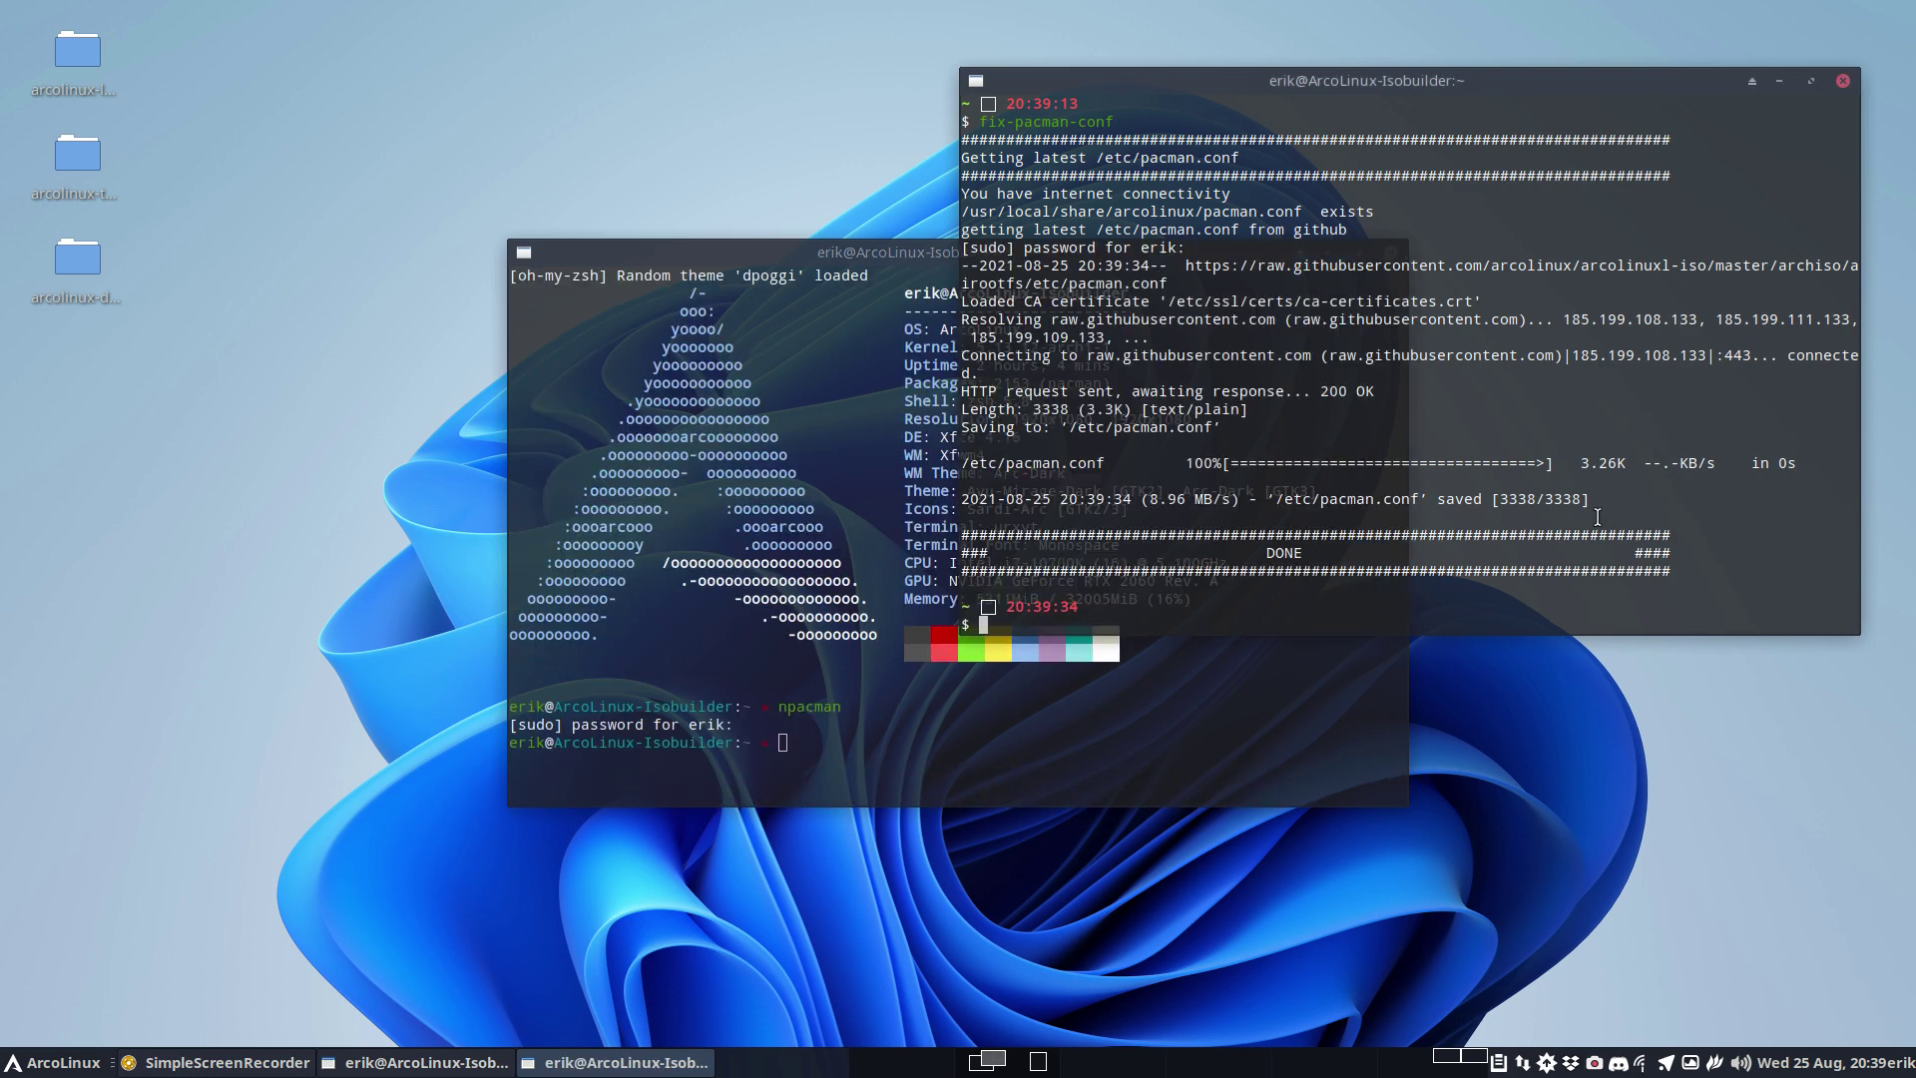
pyautogui.press('Up')
pyautogui.press('Return')
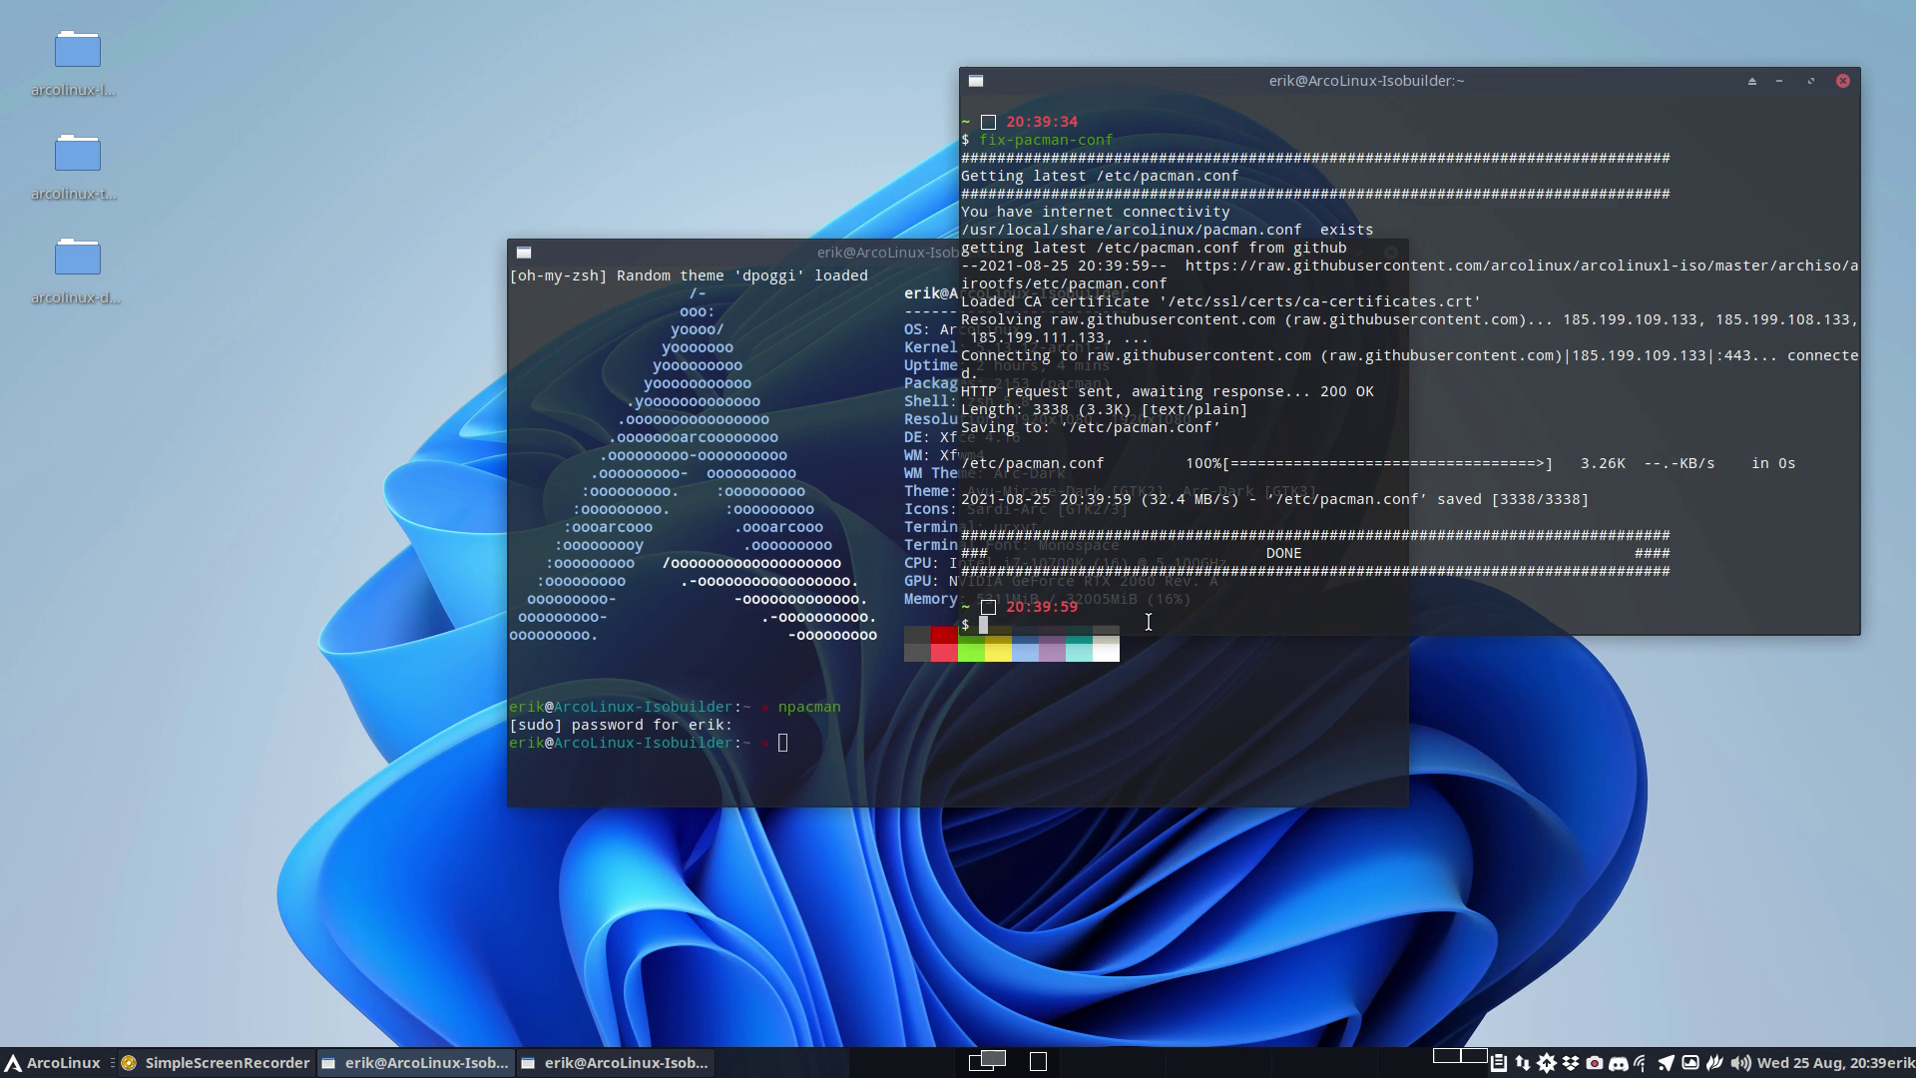
# - Reopen pacman.conf in nano to verify line 1 is clean again, then exit
pyautogui.click(886, 670)
pyautogui.press('Up')
pyautogui.press('Return')
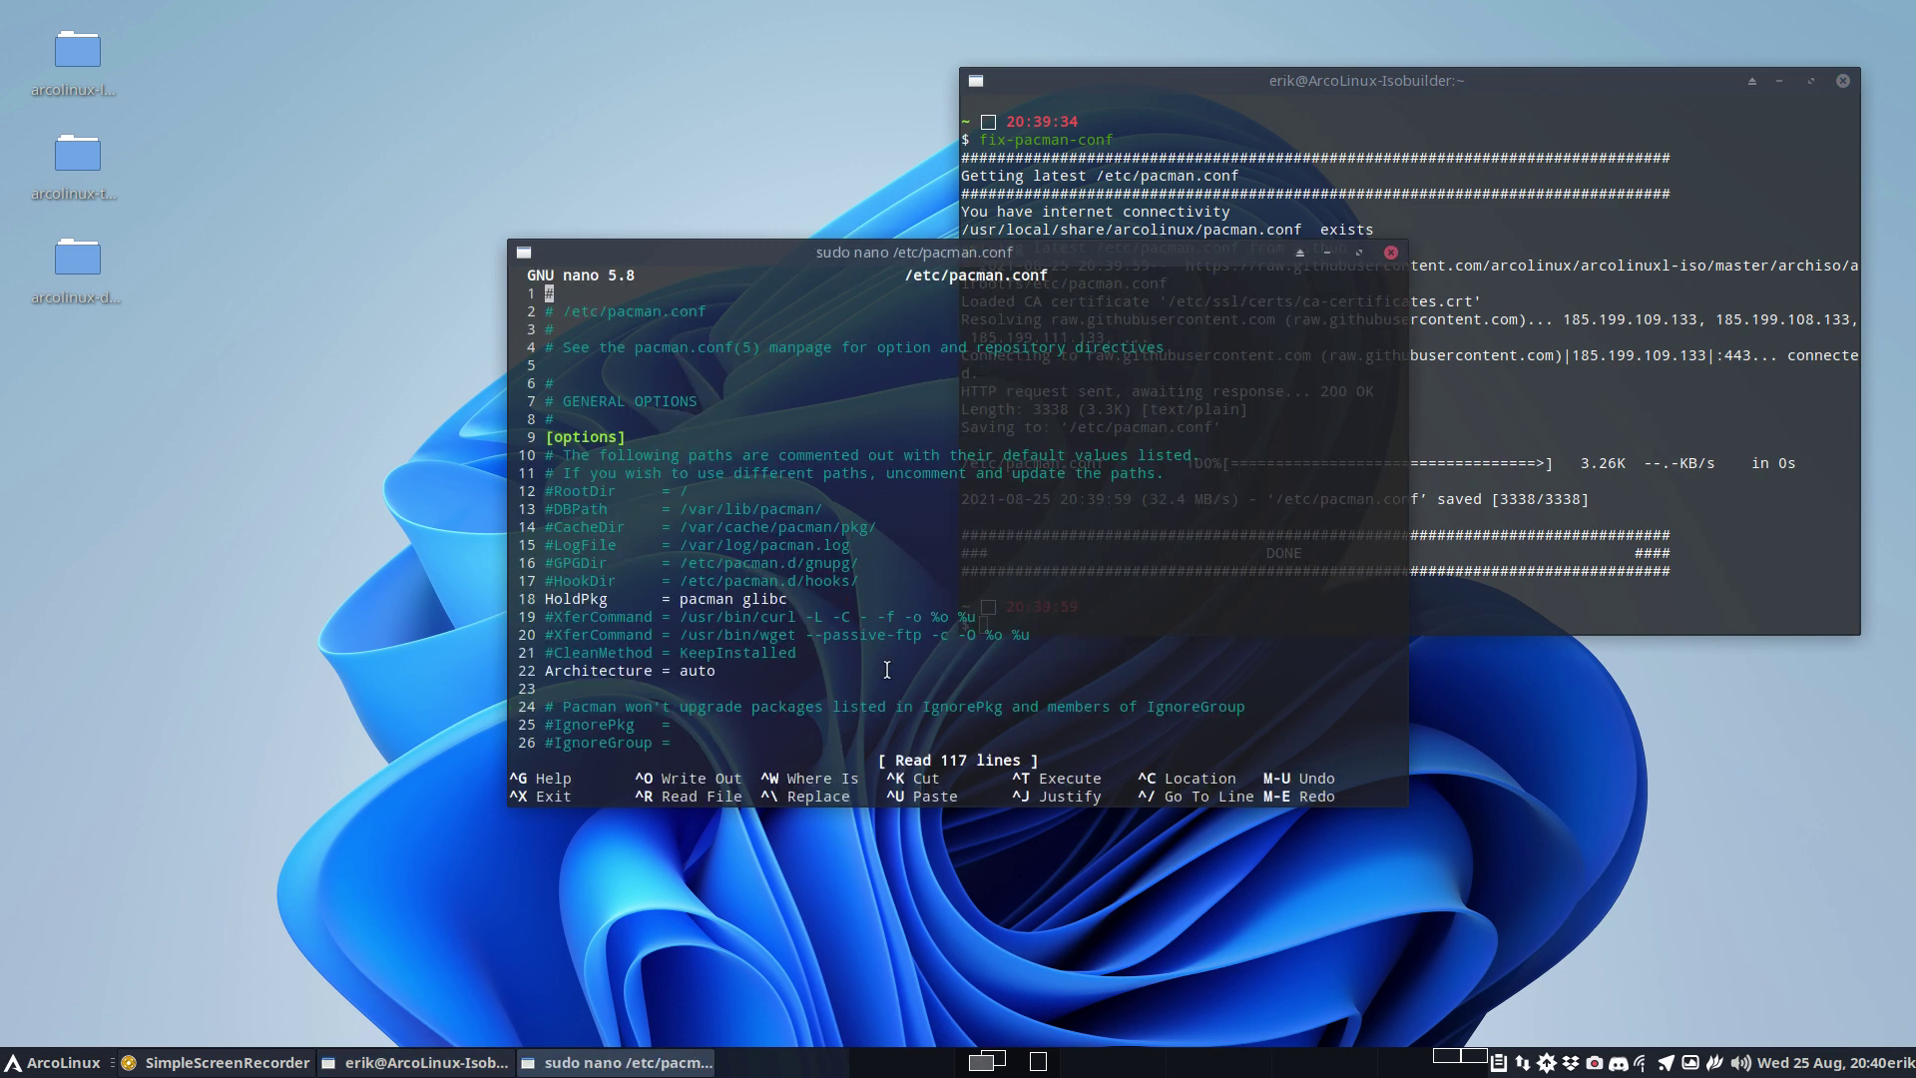
pyautogui.press('Right')
pyautogui.hotkey('ctrl', 'x')
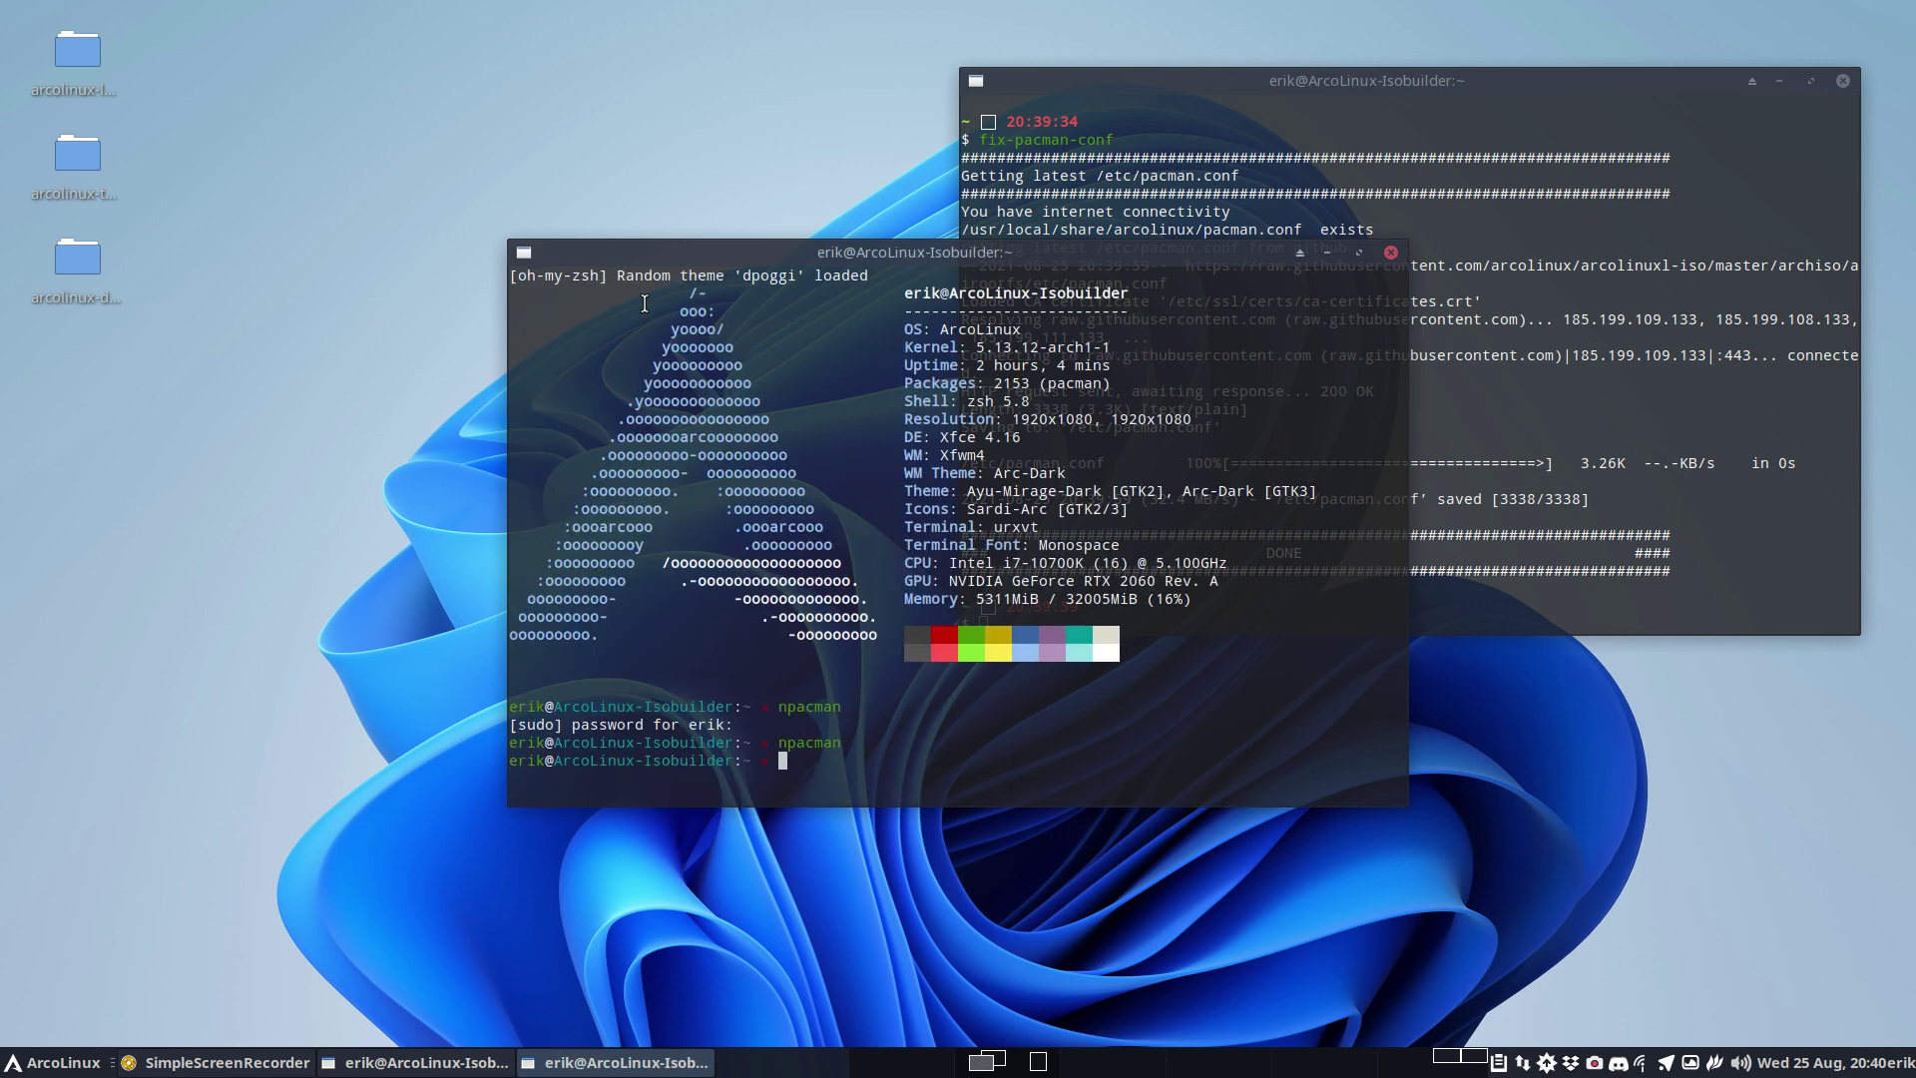
# - Run 'update', highlight the three arcolinux repo sync rows, and close the terminal
pyautogui.write('update')
pyautogui.press('Return')
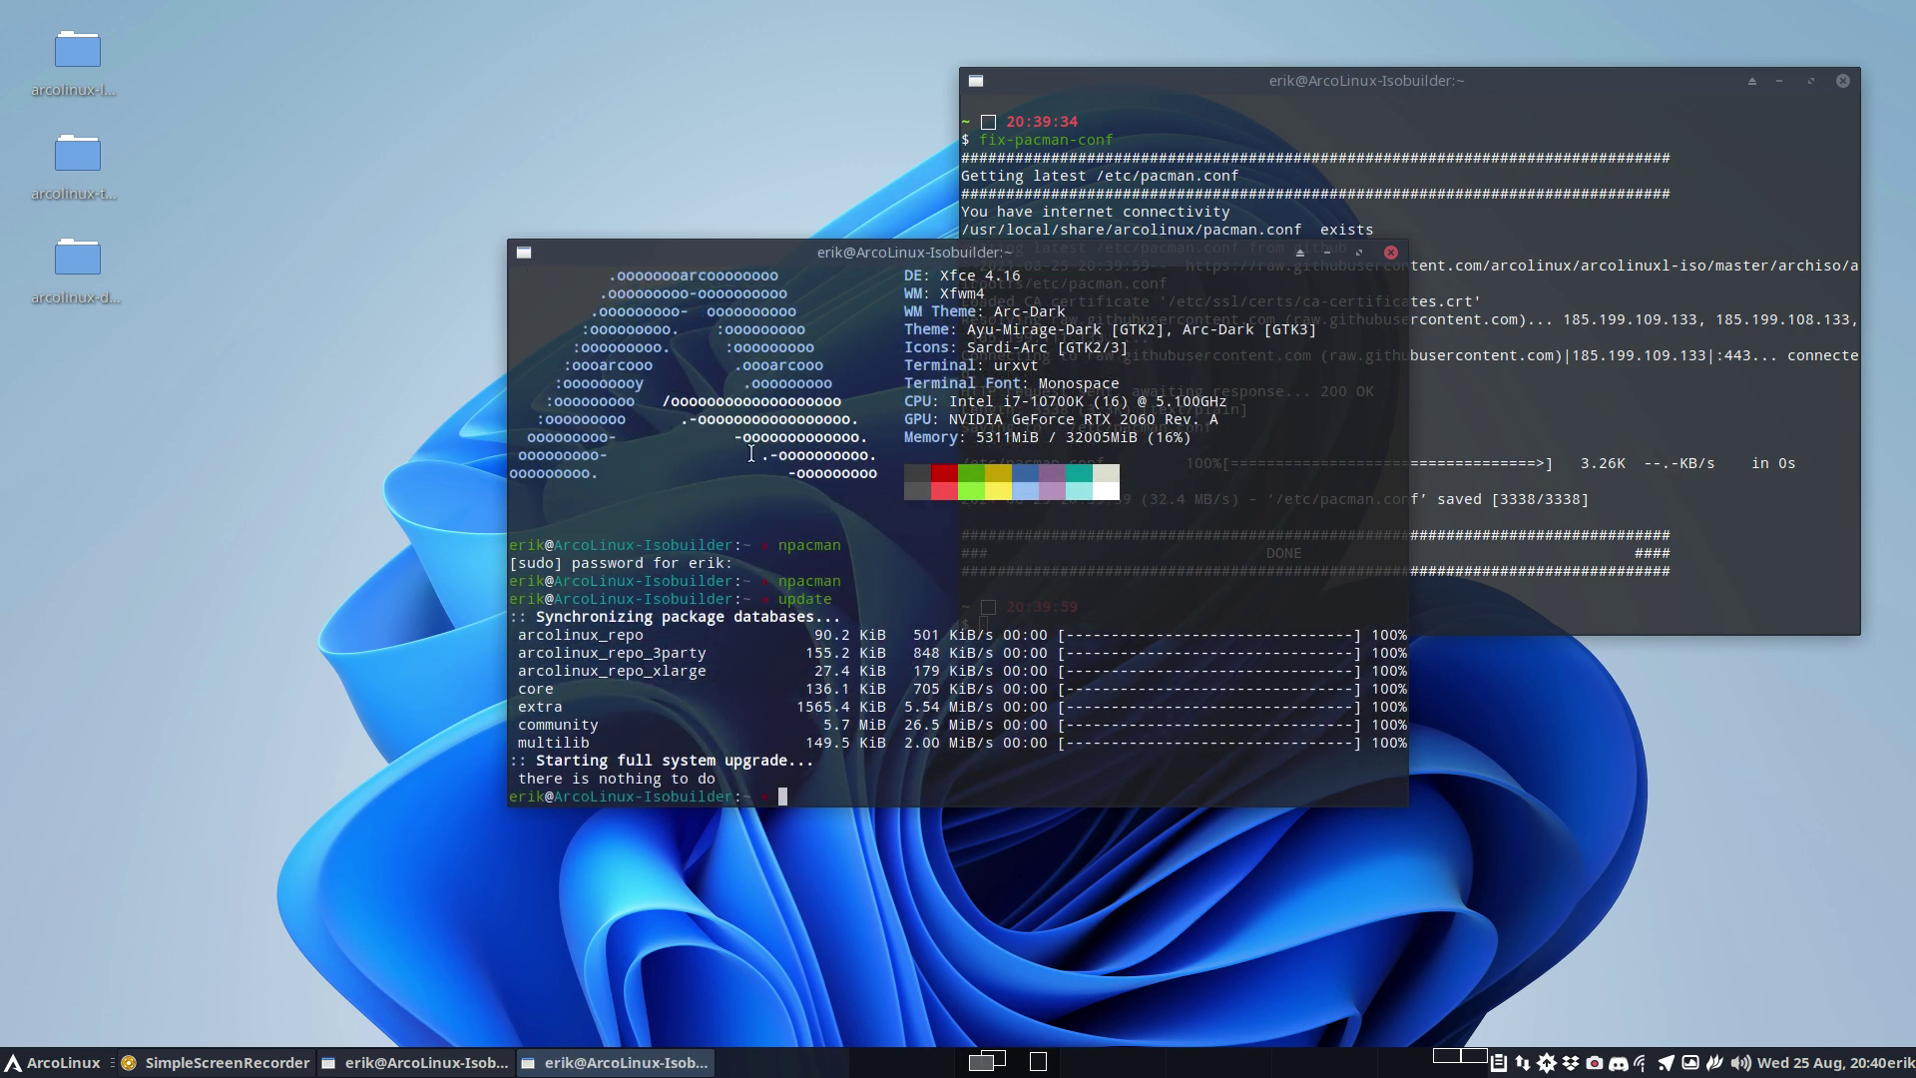
pyautogui.moveTo(726, 670); pyautogui.dragTo(505, 632)
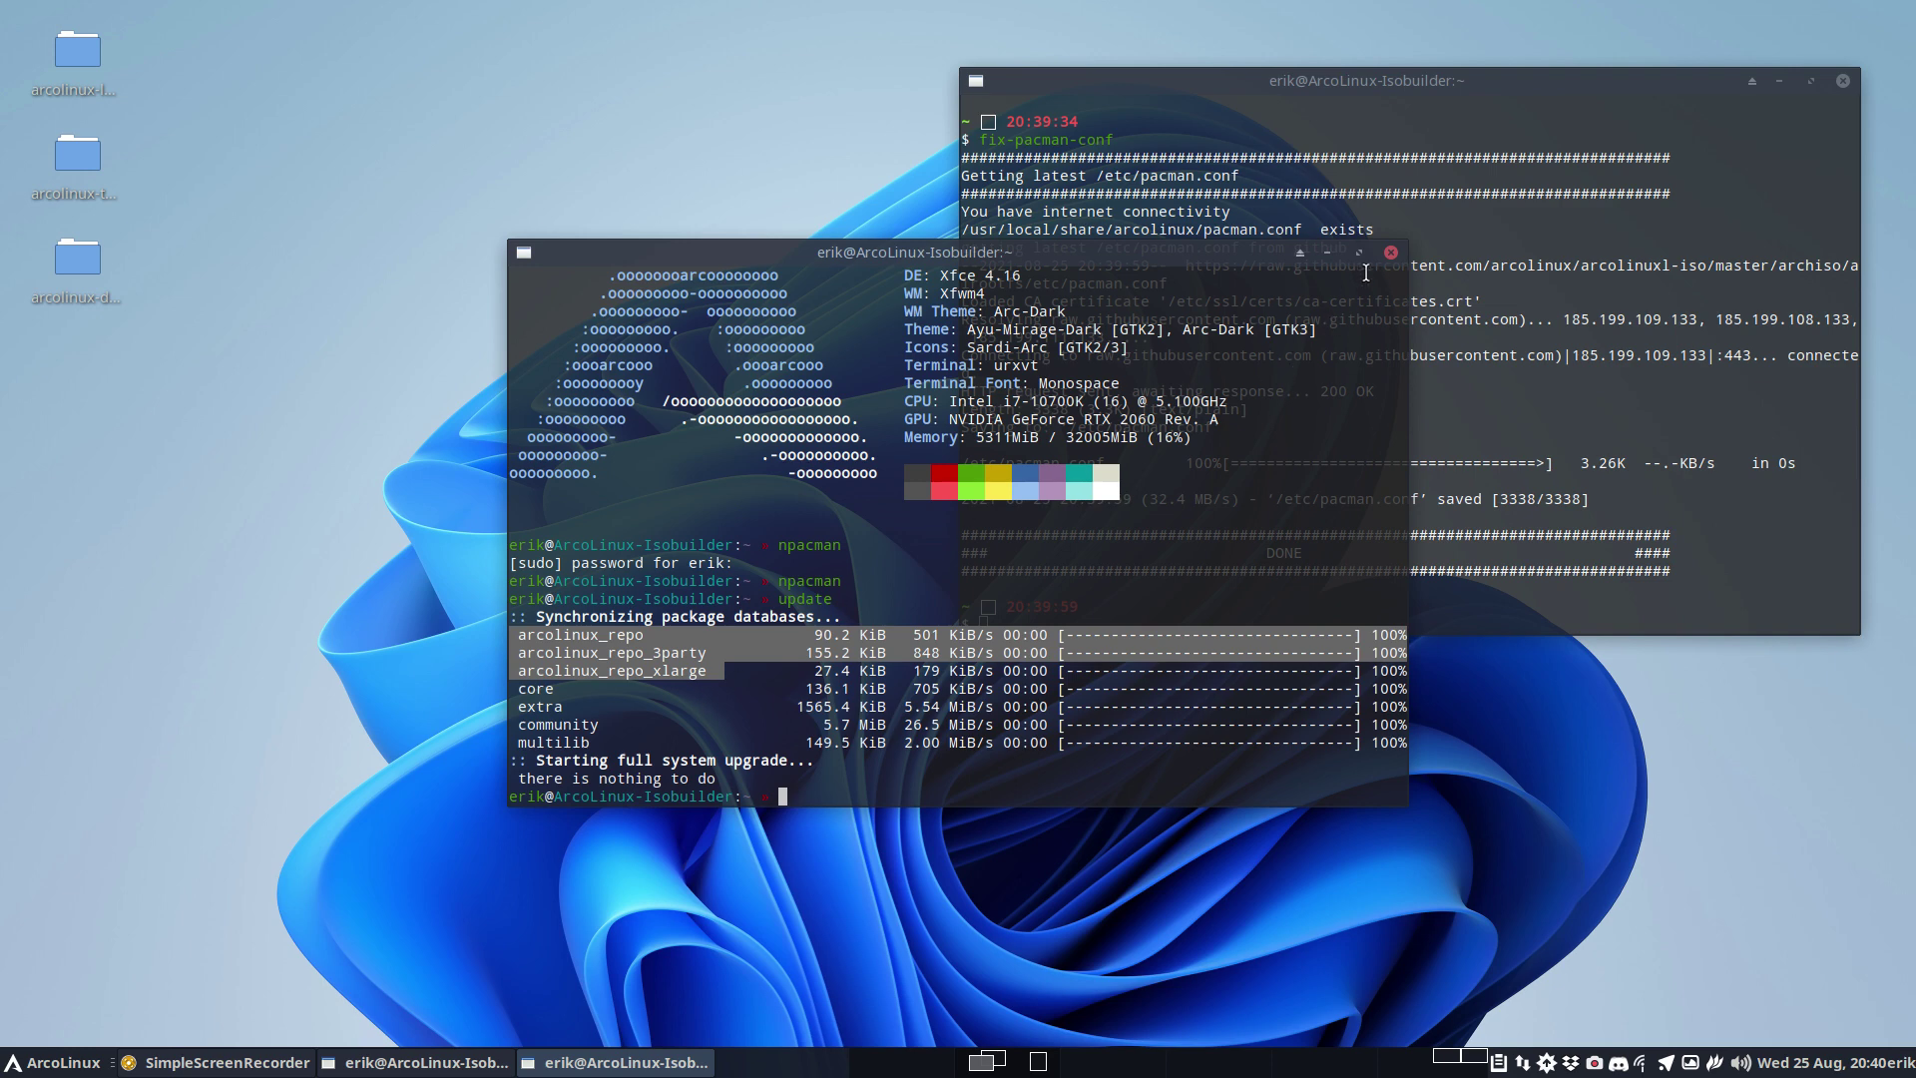
pyautogui.click(1391, 252)
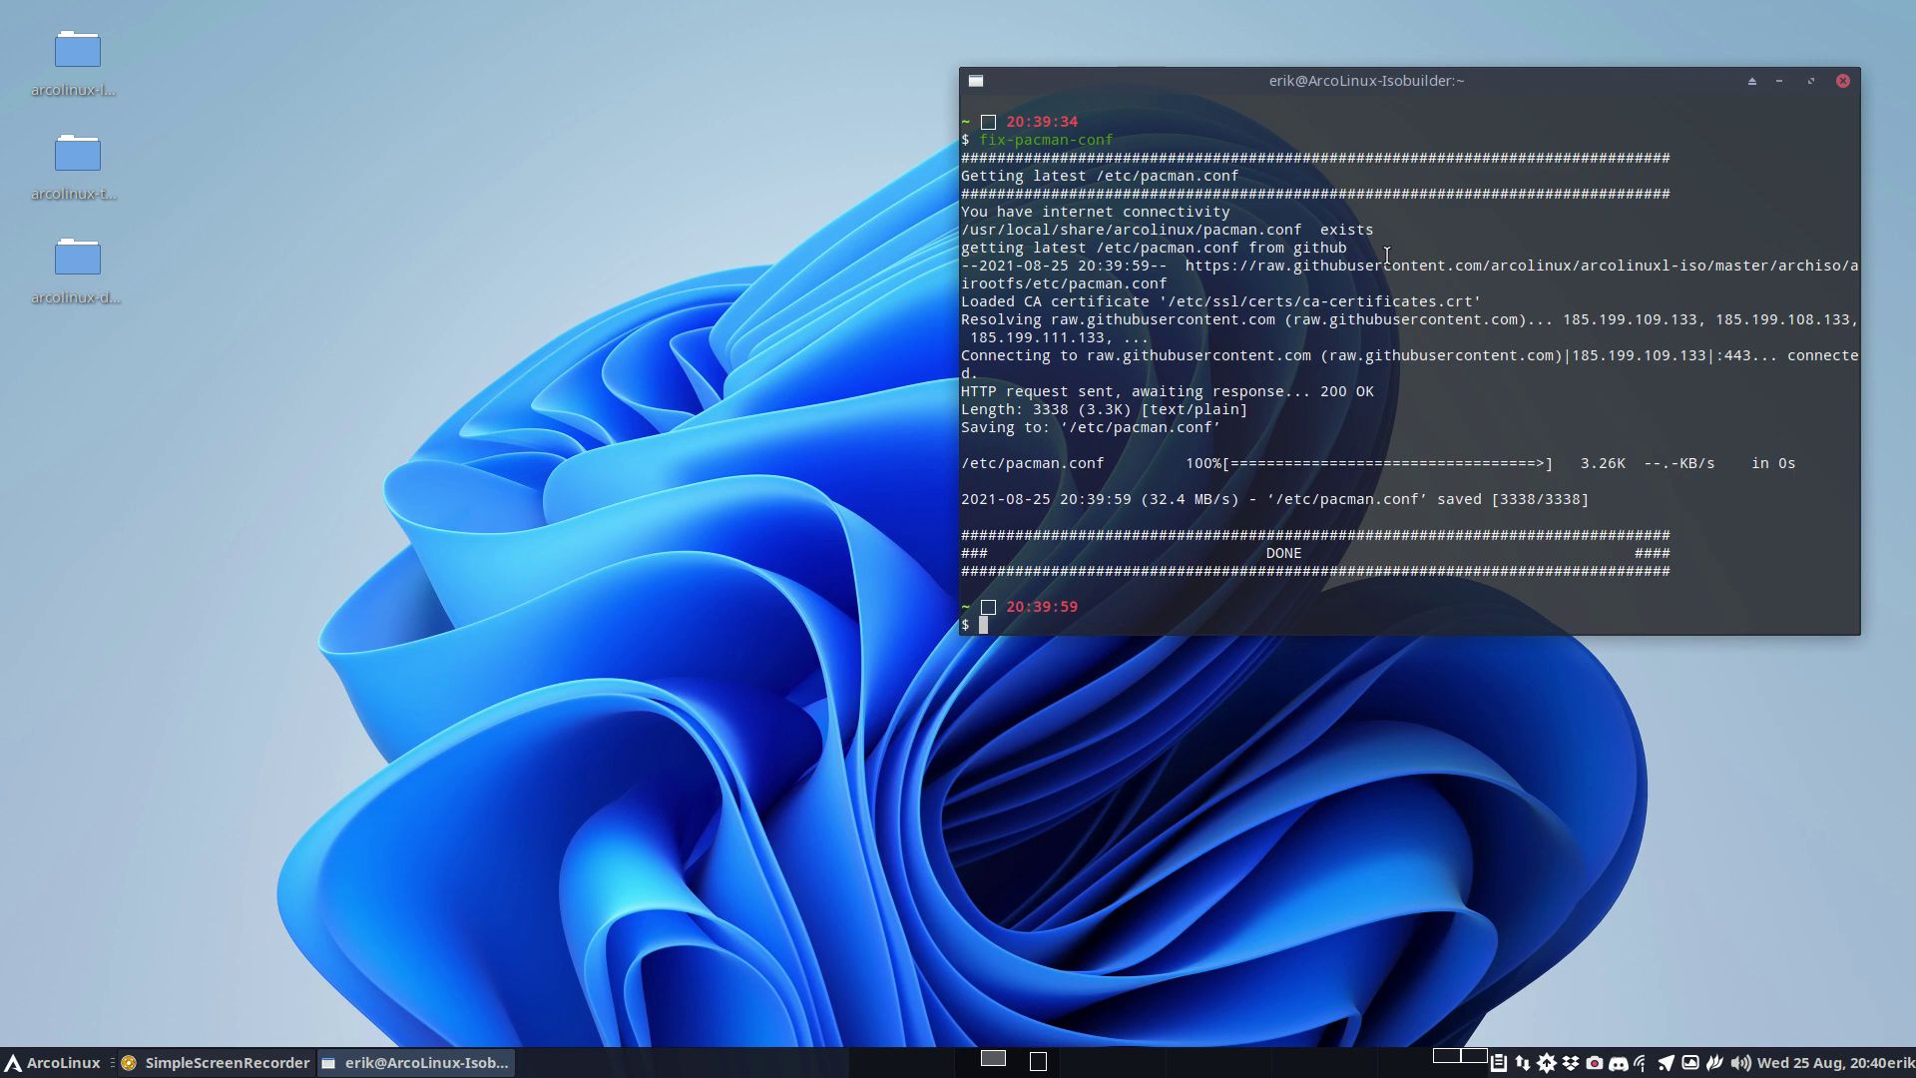
# - Close the last terminal, authenticate to launch the Tweak Tool, and view its Fixes page
pyautogui.click(1843, 81)
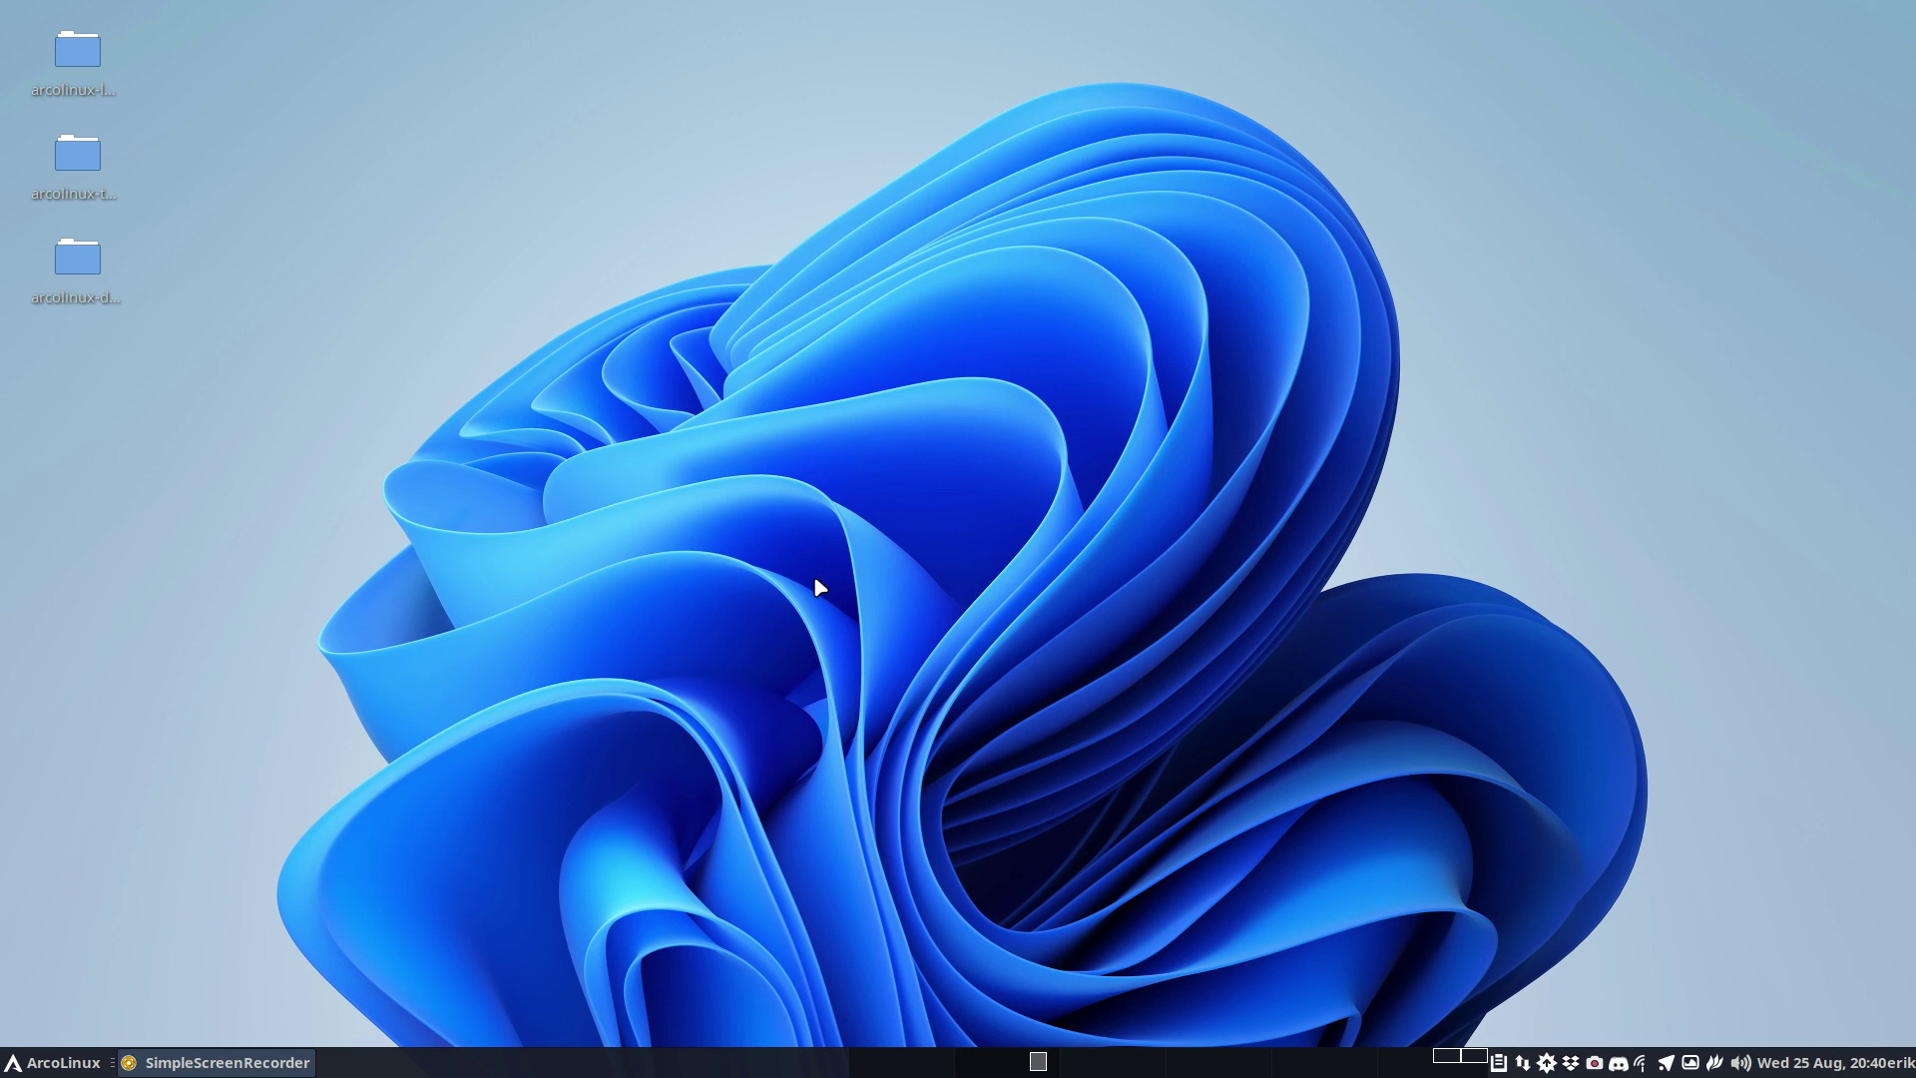
pyautogui.press('Return')
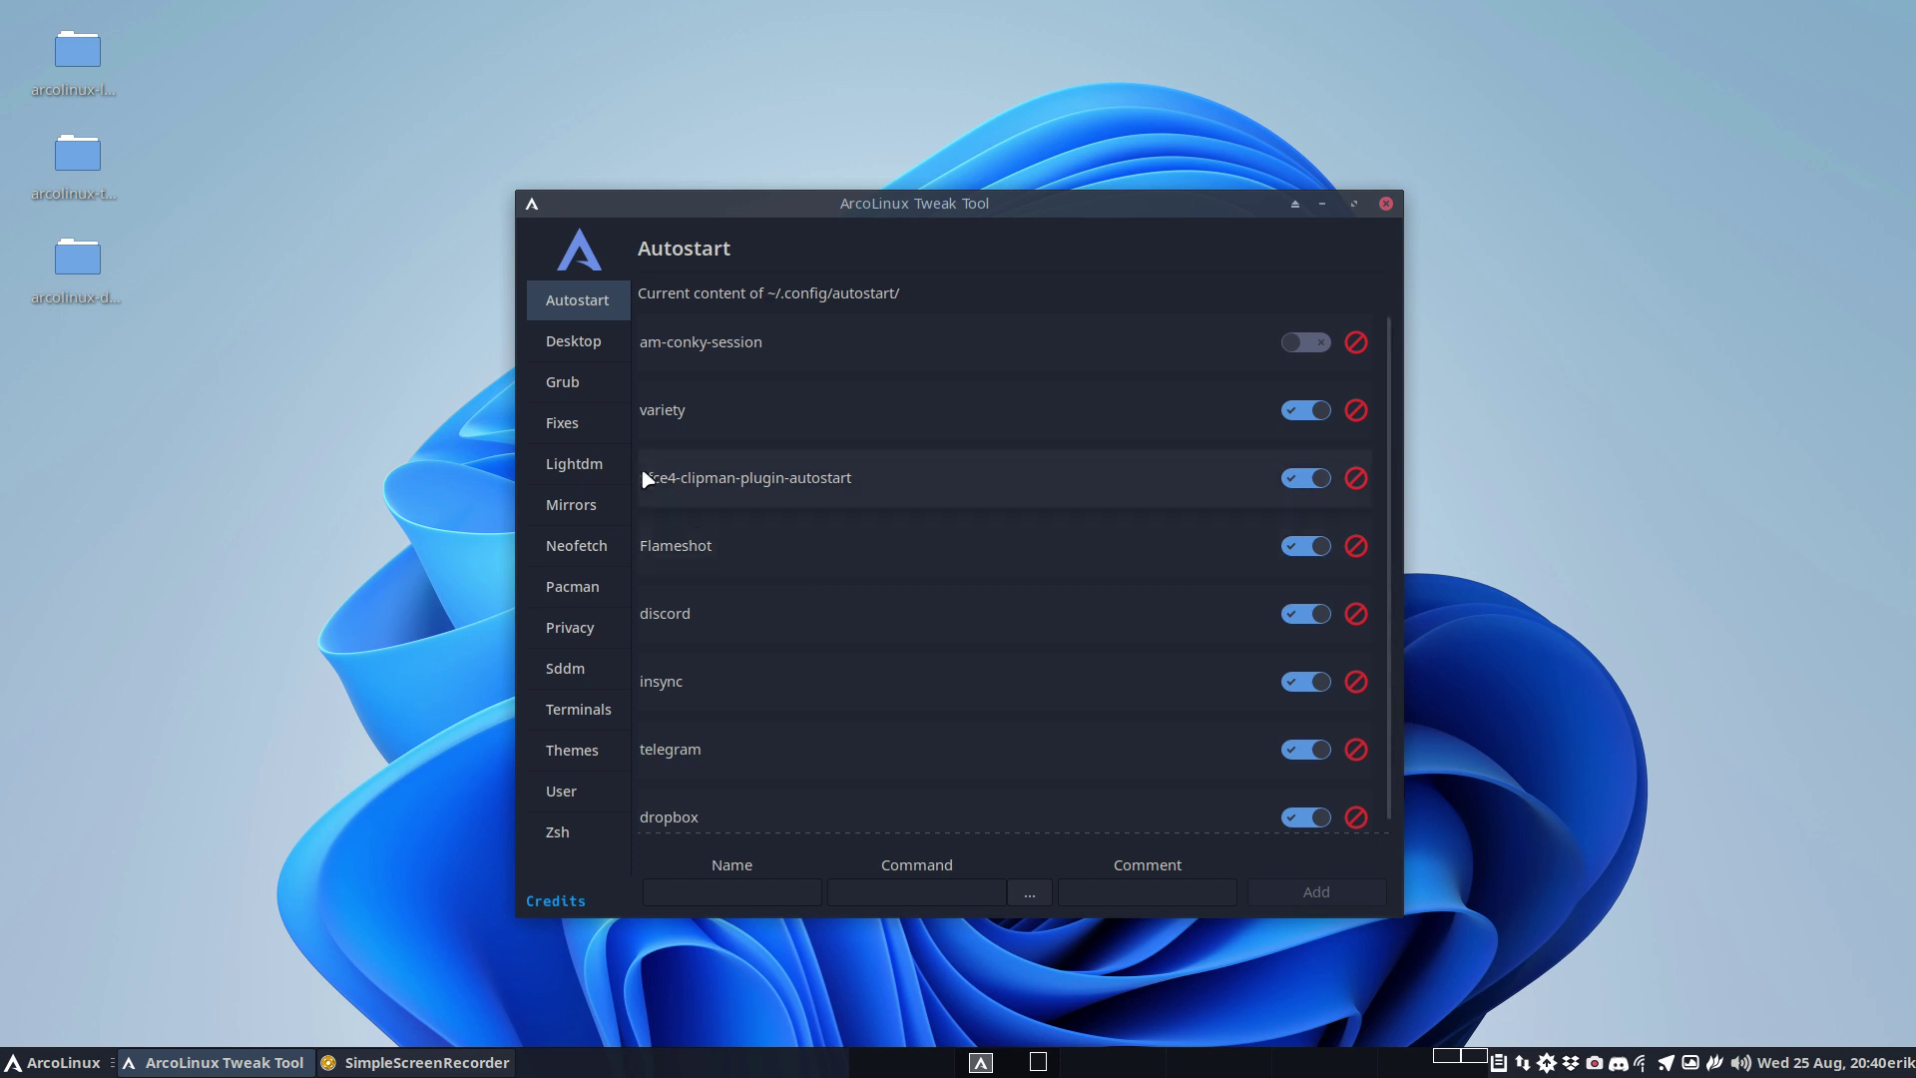
pyautogui.click(583, 423)
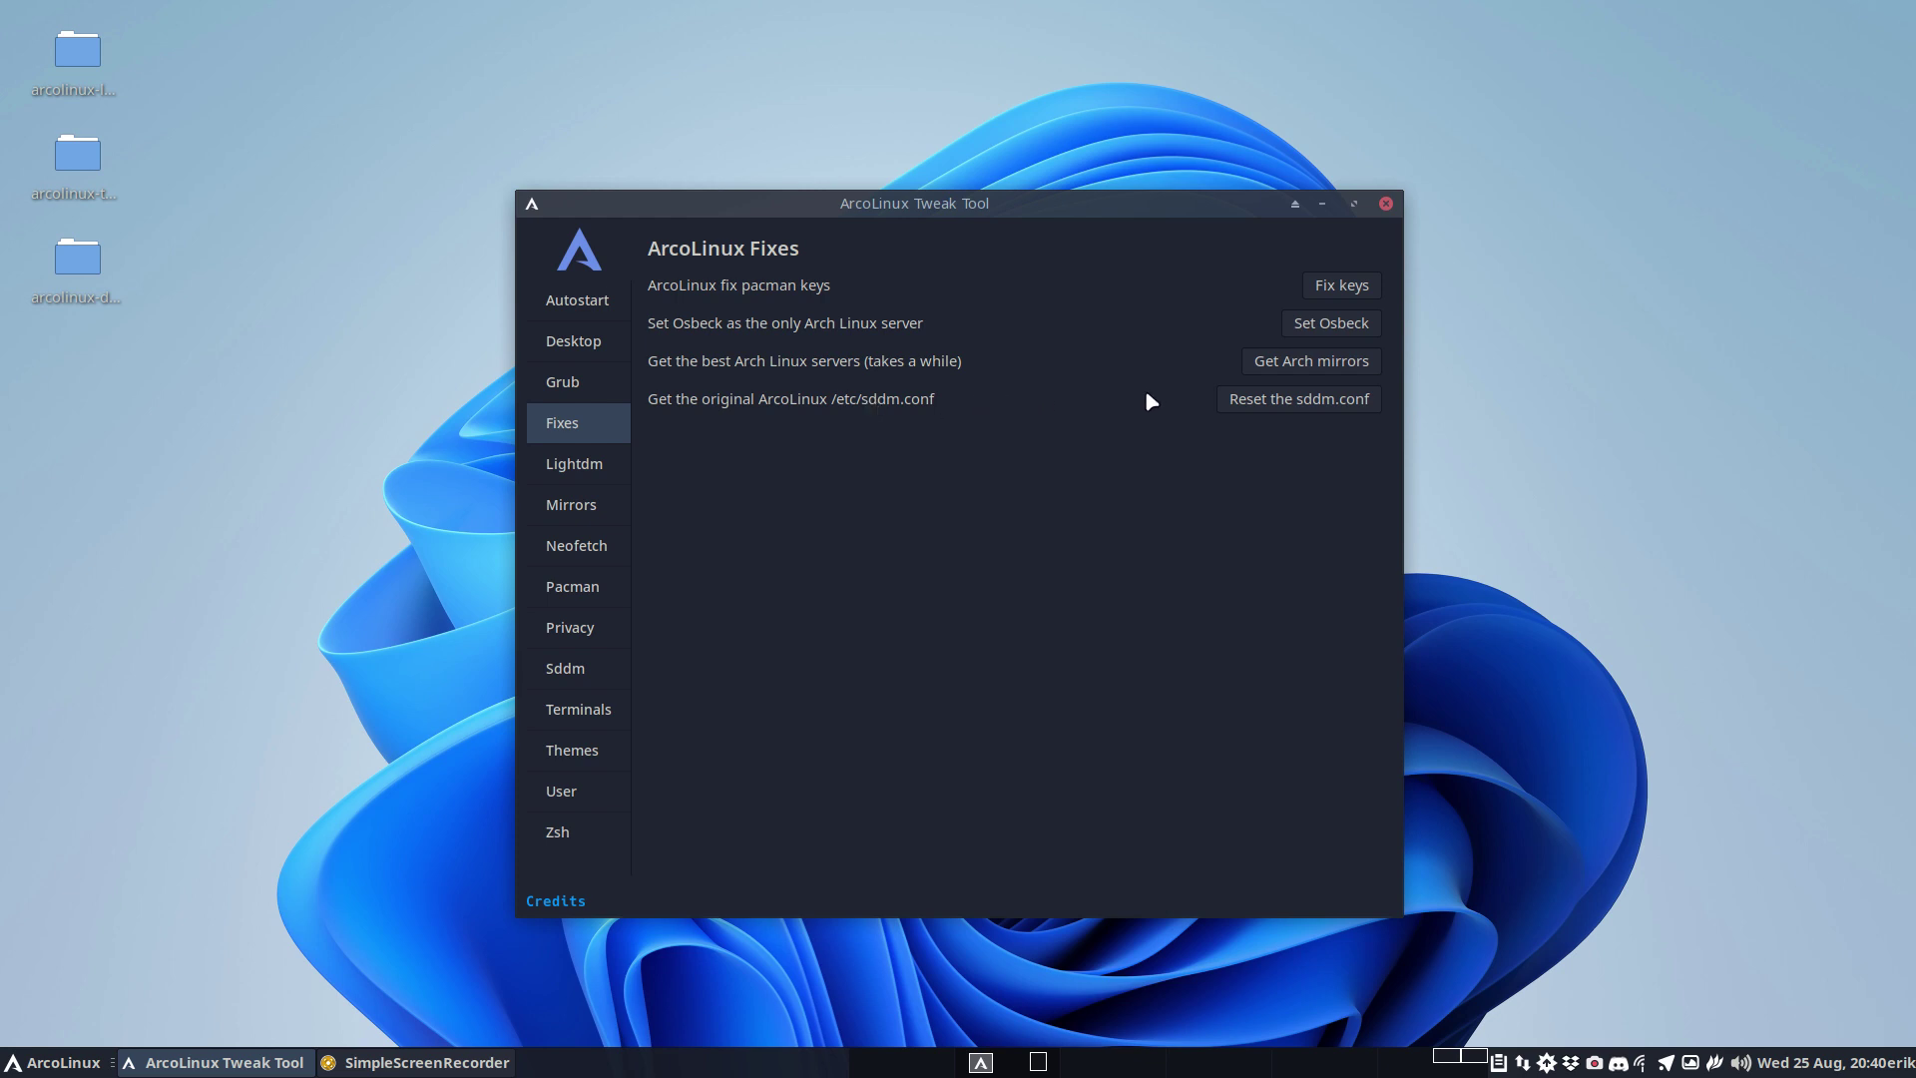
# - Close the Tweak Tool, then run 'update' in a new terminal with the sudo password
pyautogui.click(1386, 203)
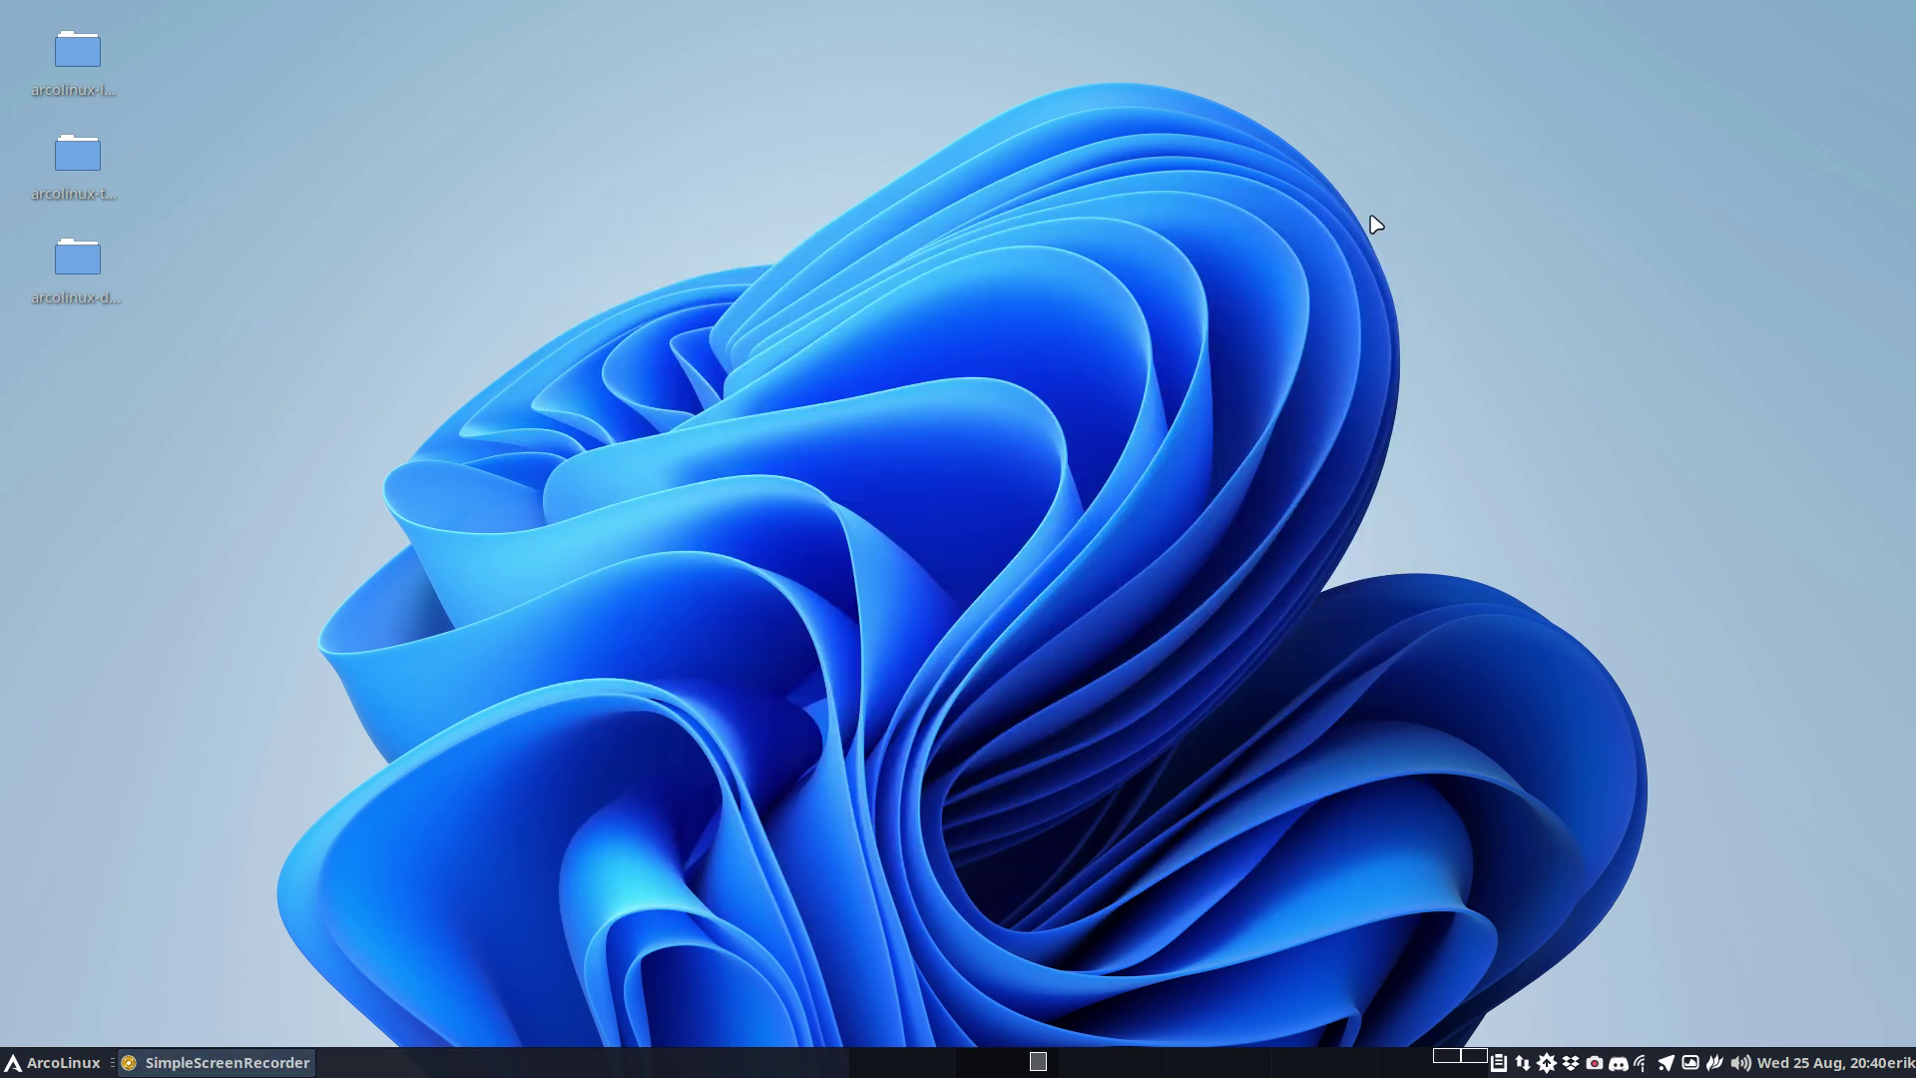
pyautogui.hotkey('ctrl', 'alt', 't')
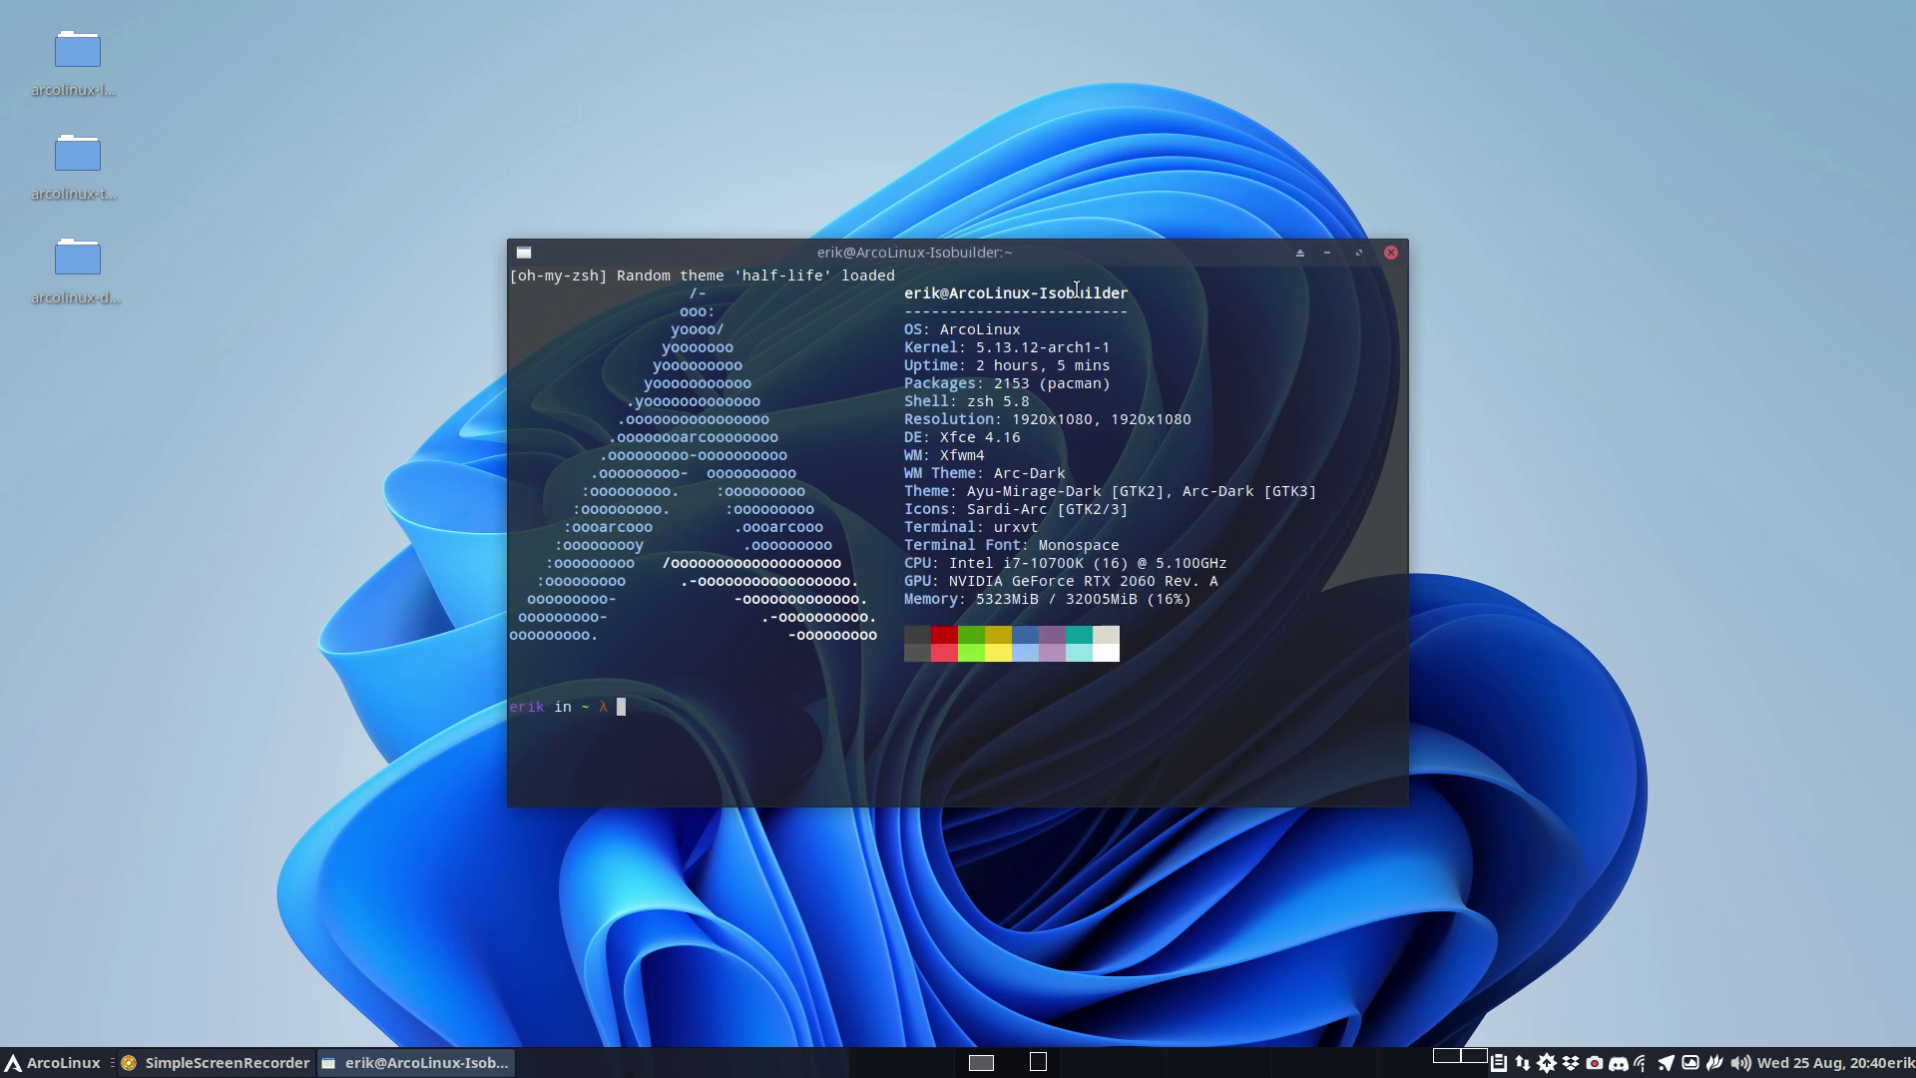
pyautogui.write('update')
pyautogui.press('Return')
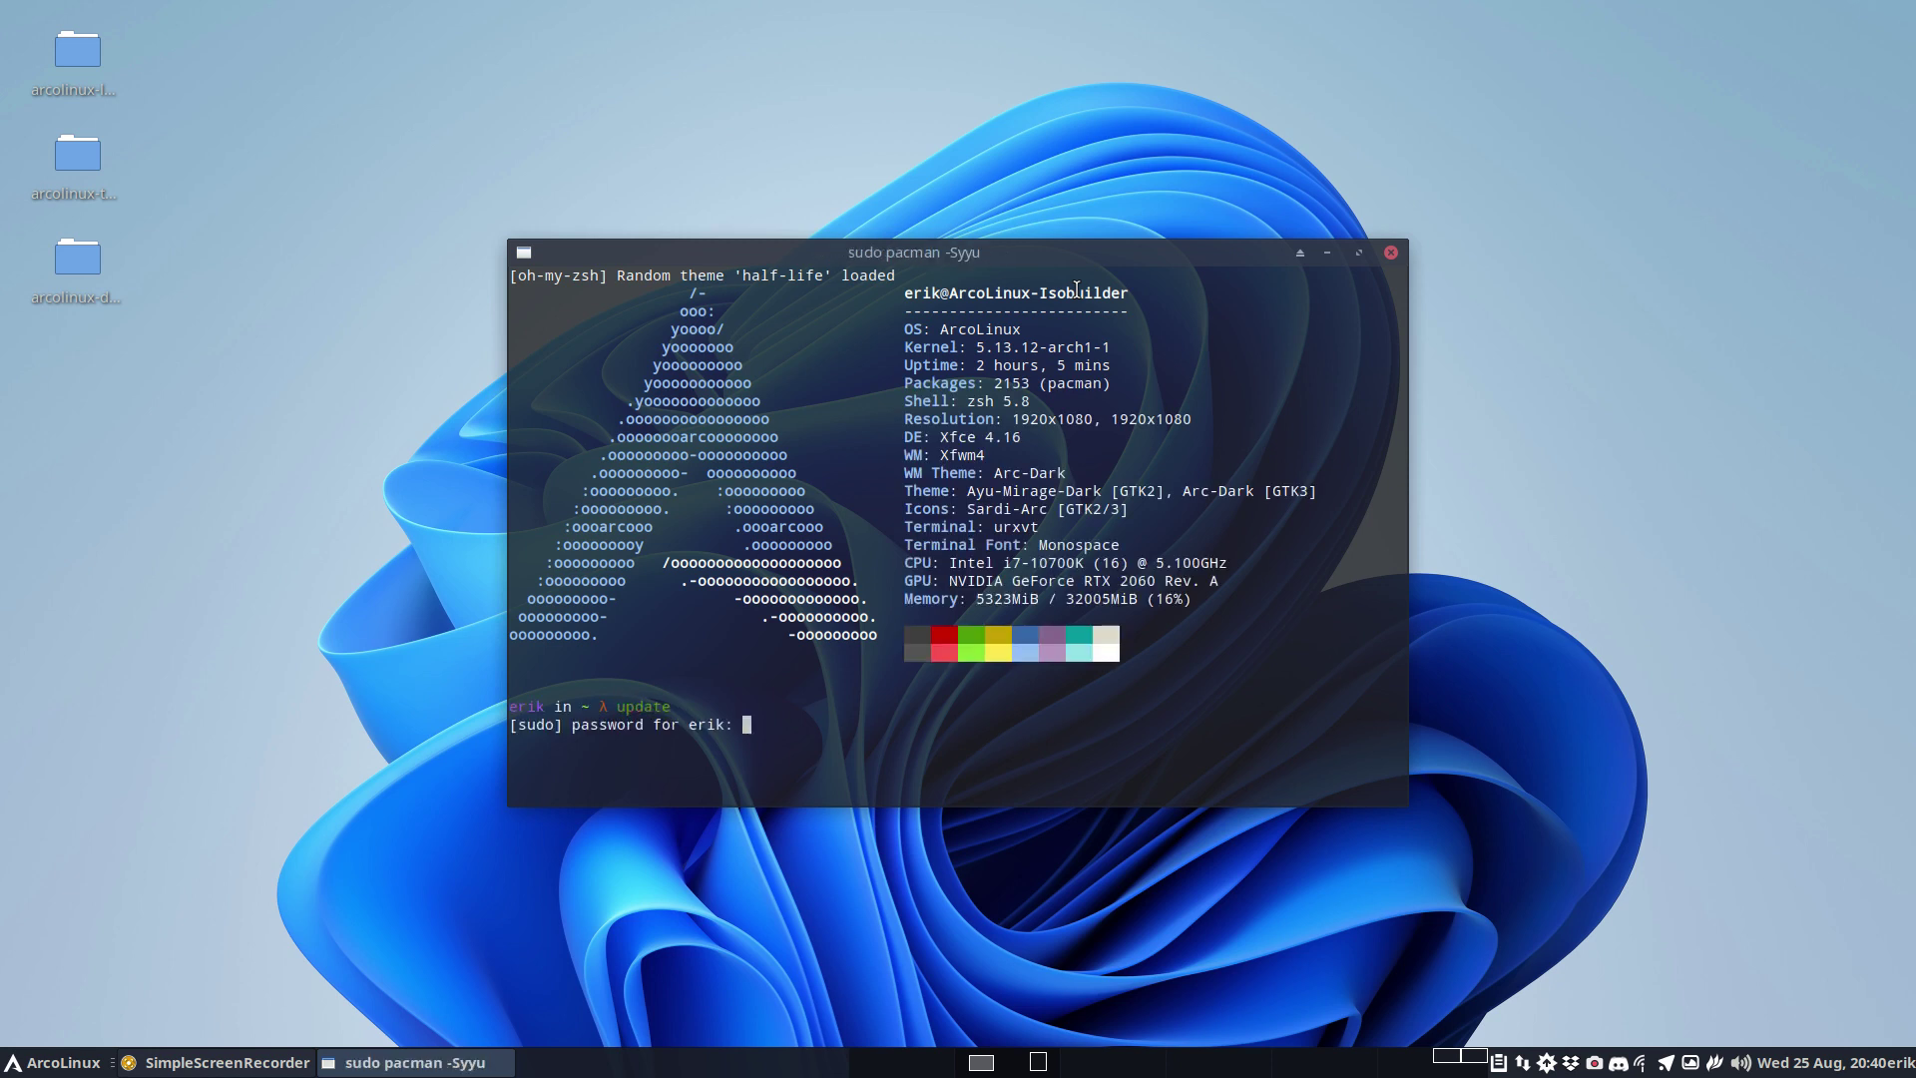
pyautogui.press('Return')
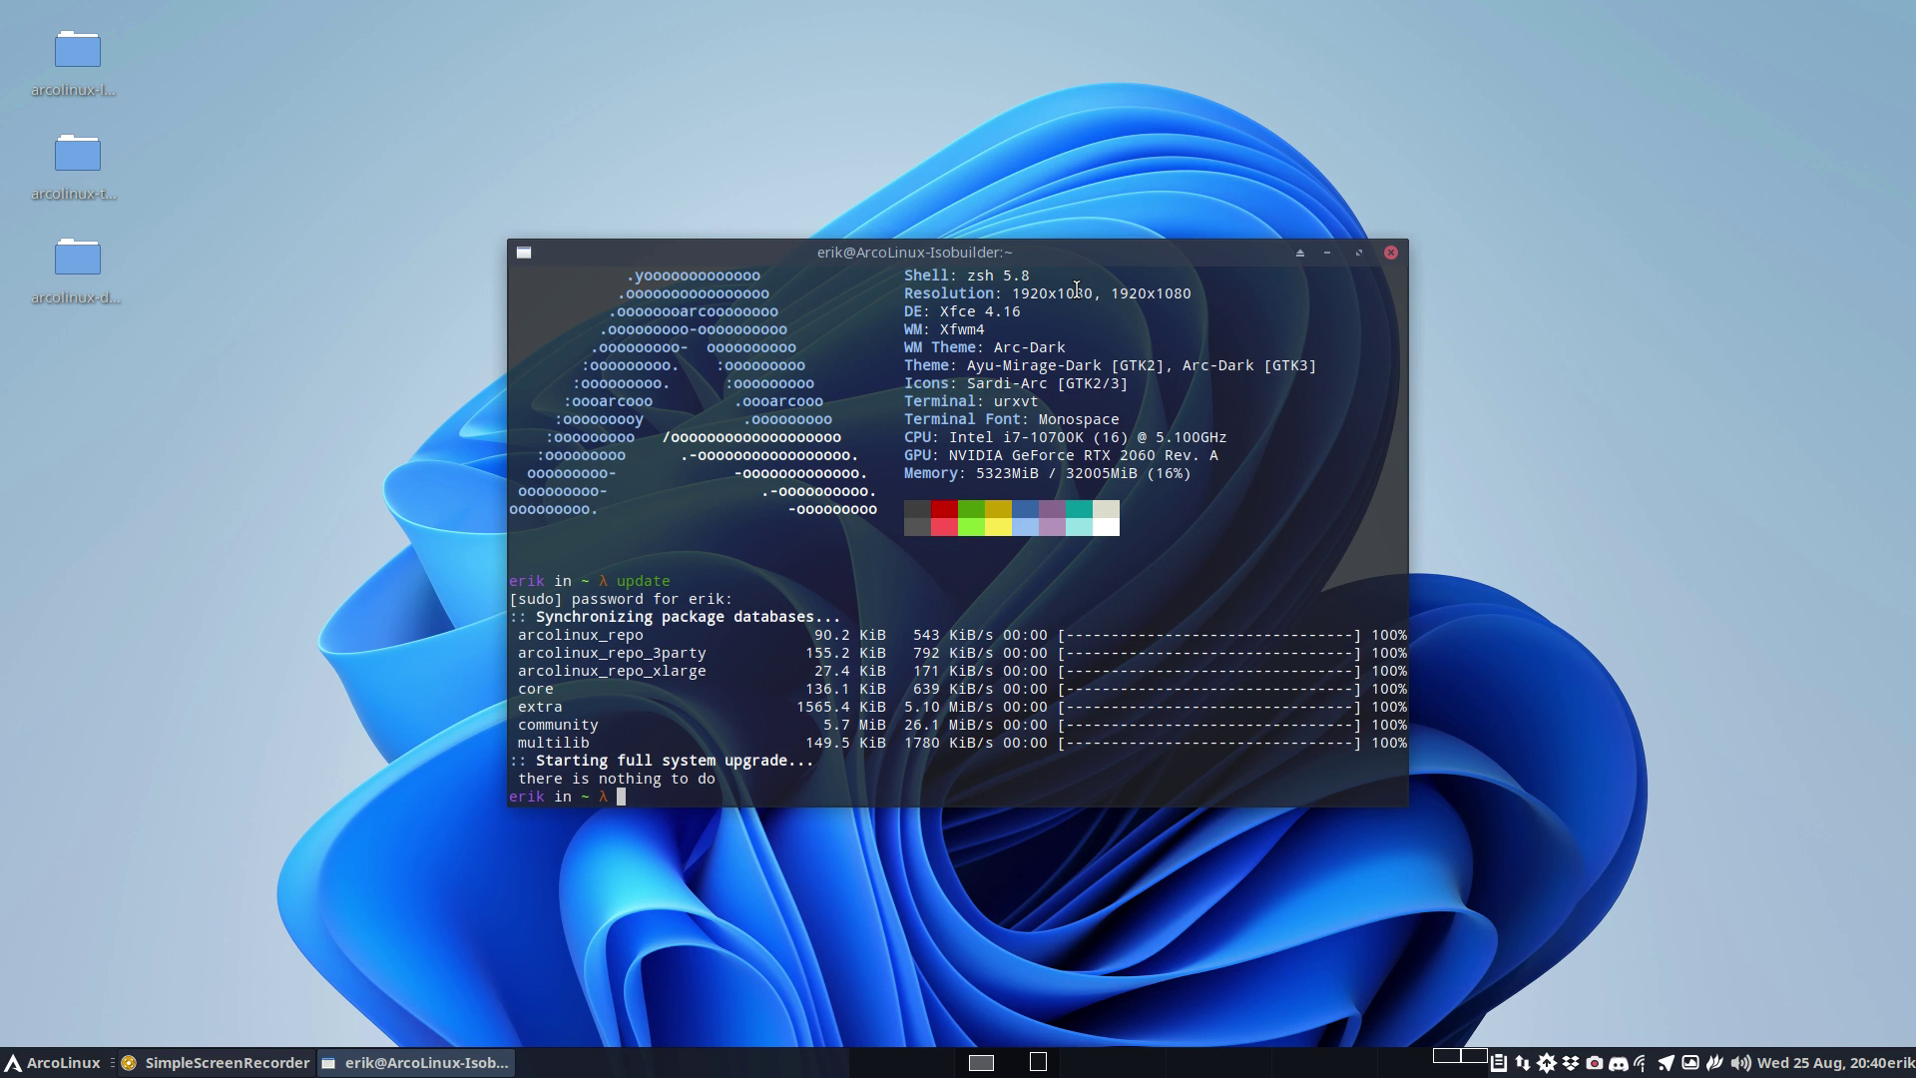
# - Reinstall arcolinux-tweak-tool-git with 'sudo pacman -S arcolinux-tweak-tool-git' and confirm
pyautogui.write('sudo pacman -S arcolinux-tweak-tool-git')
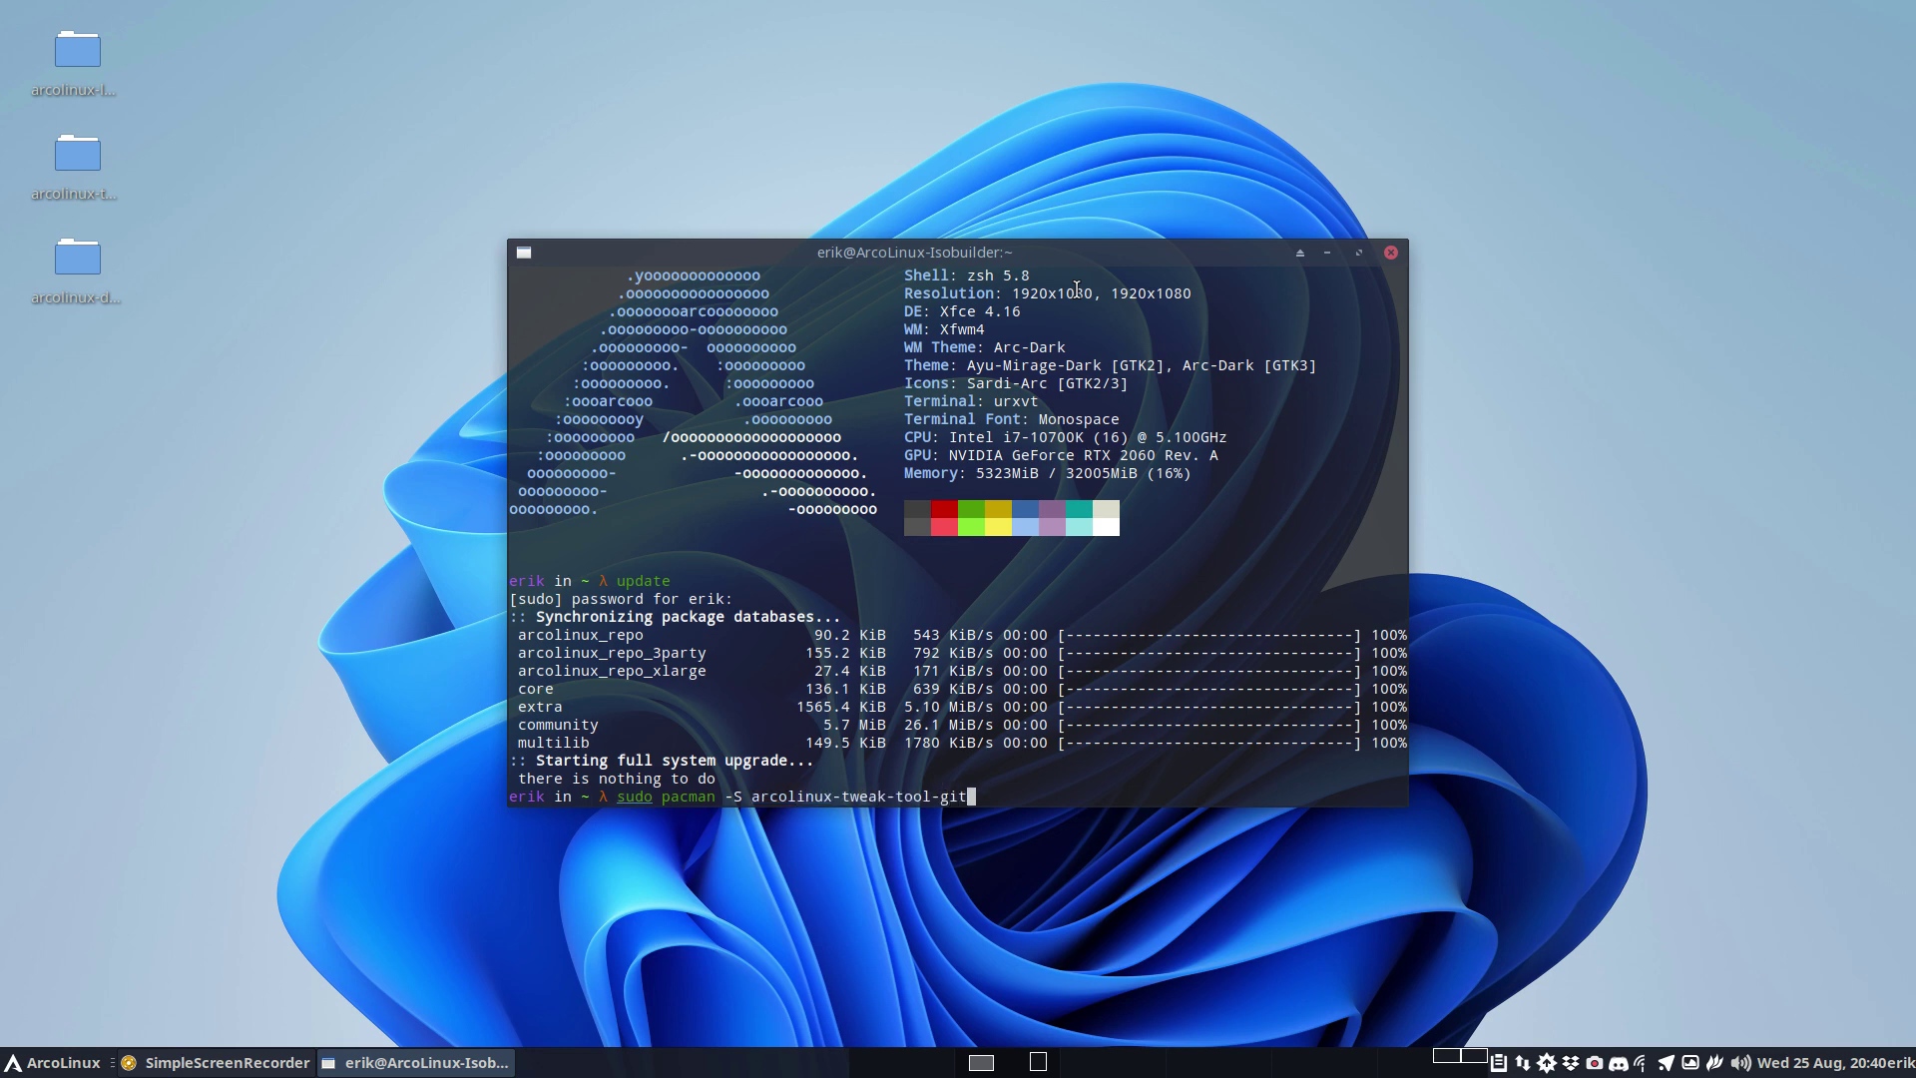
pyautogui.press('Return')
pyautogui.press('Return')
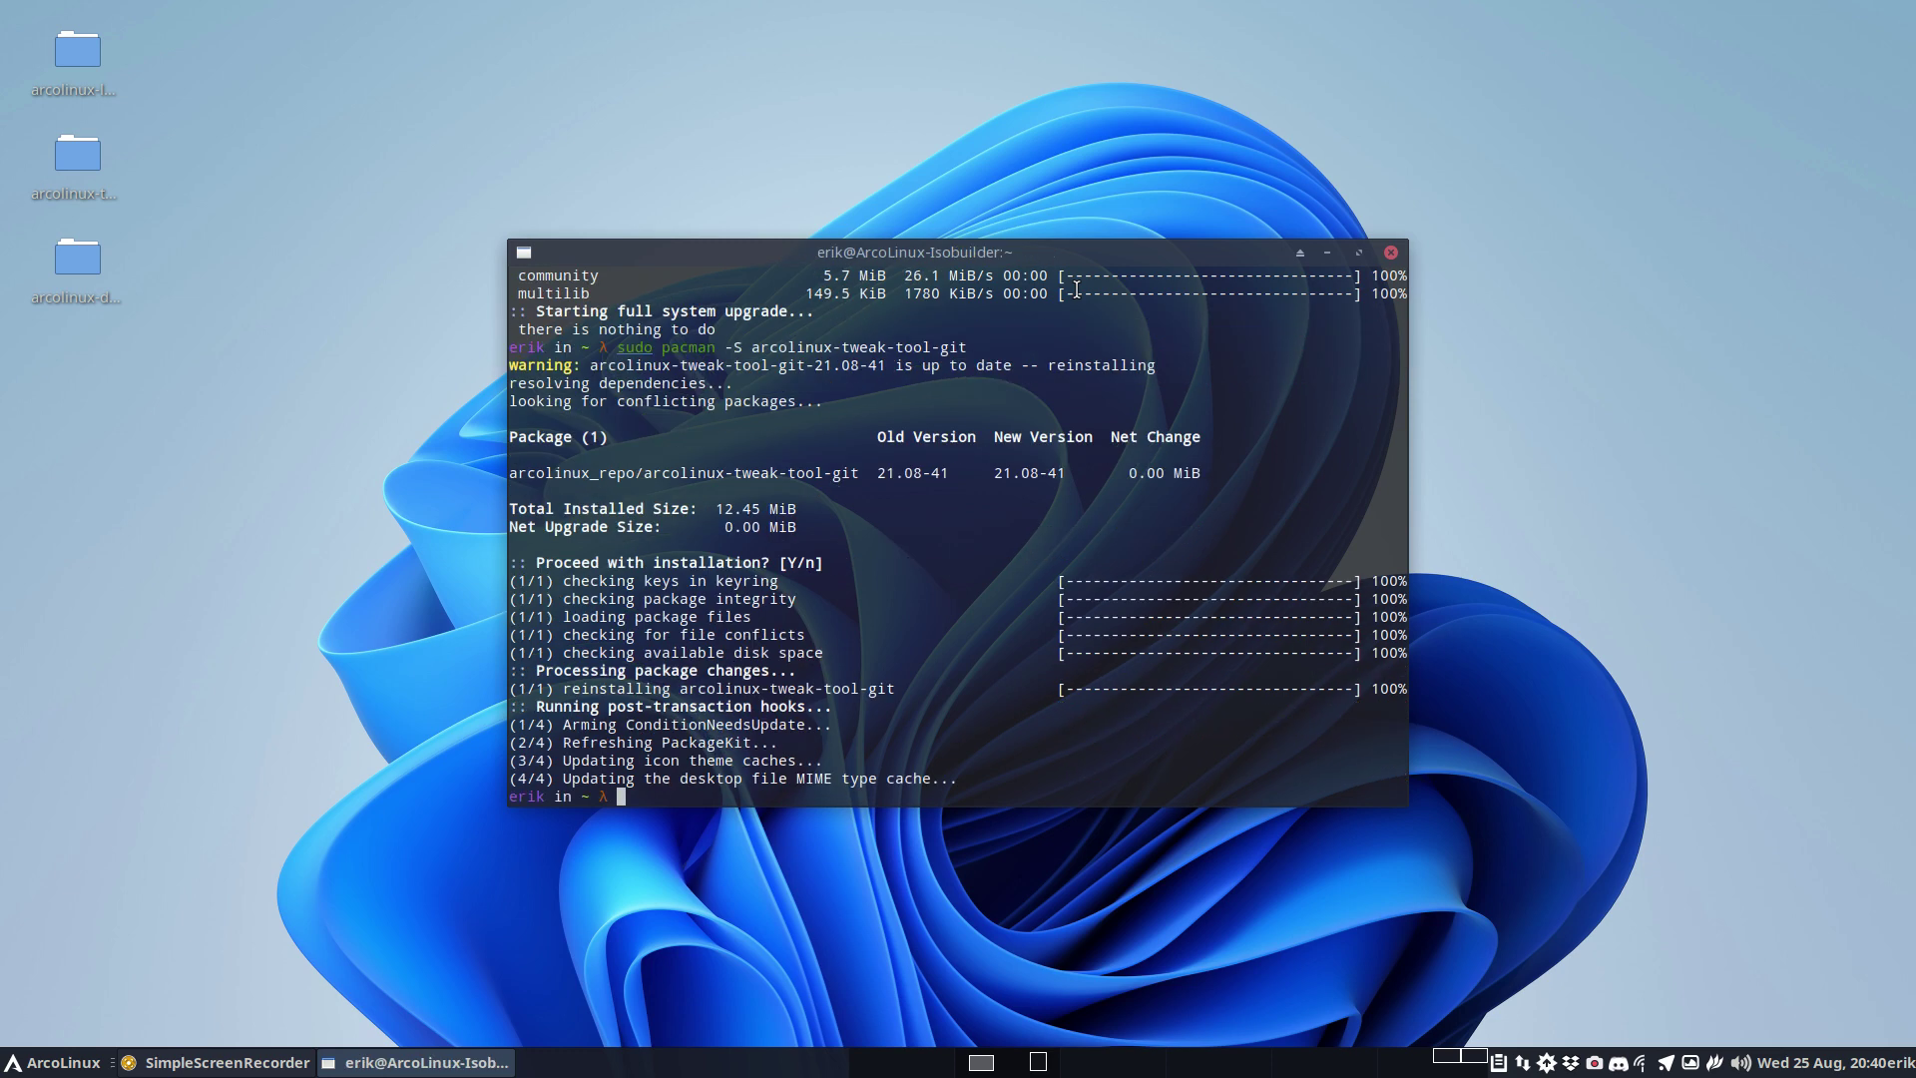
pyautogui.write('****')
pyautogui.press('Return')
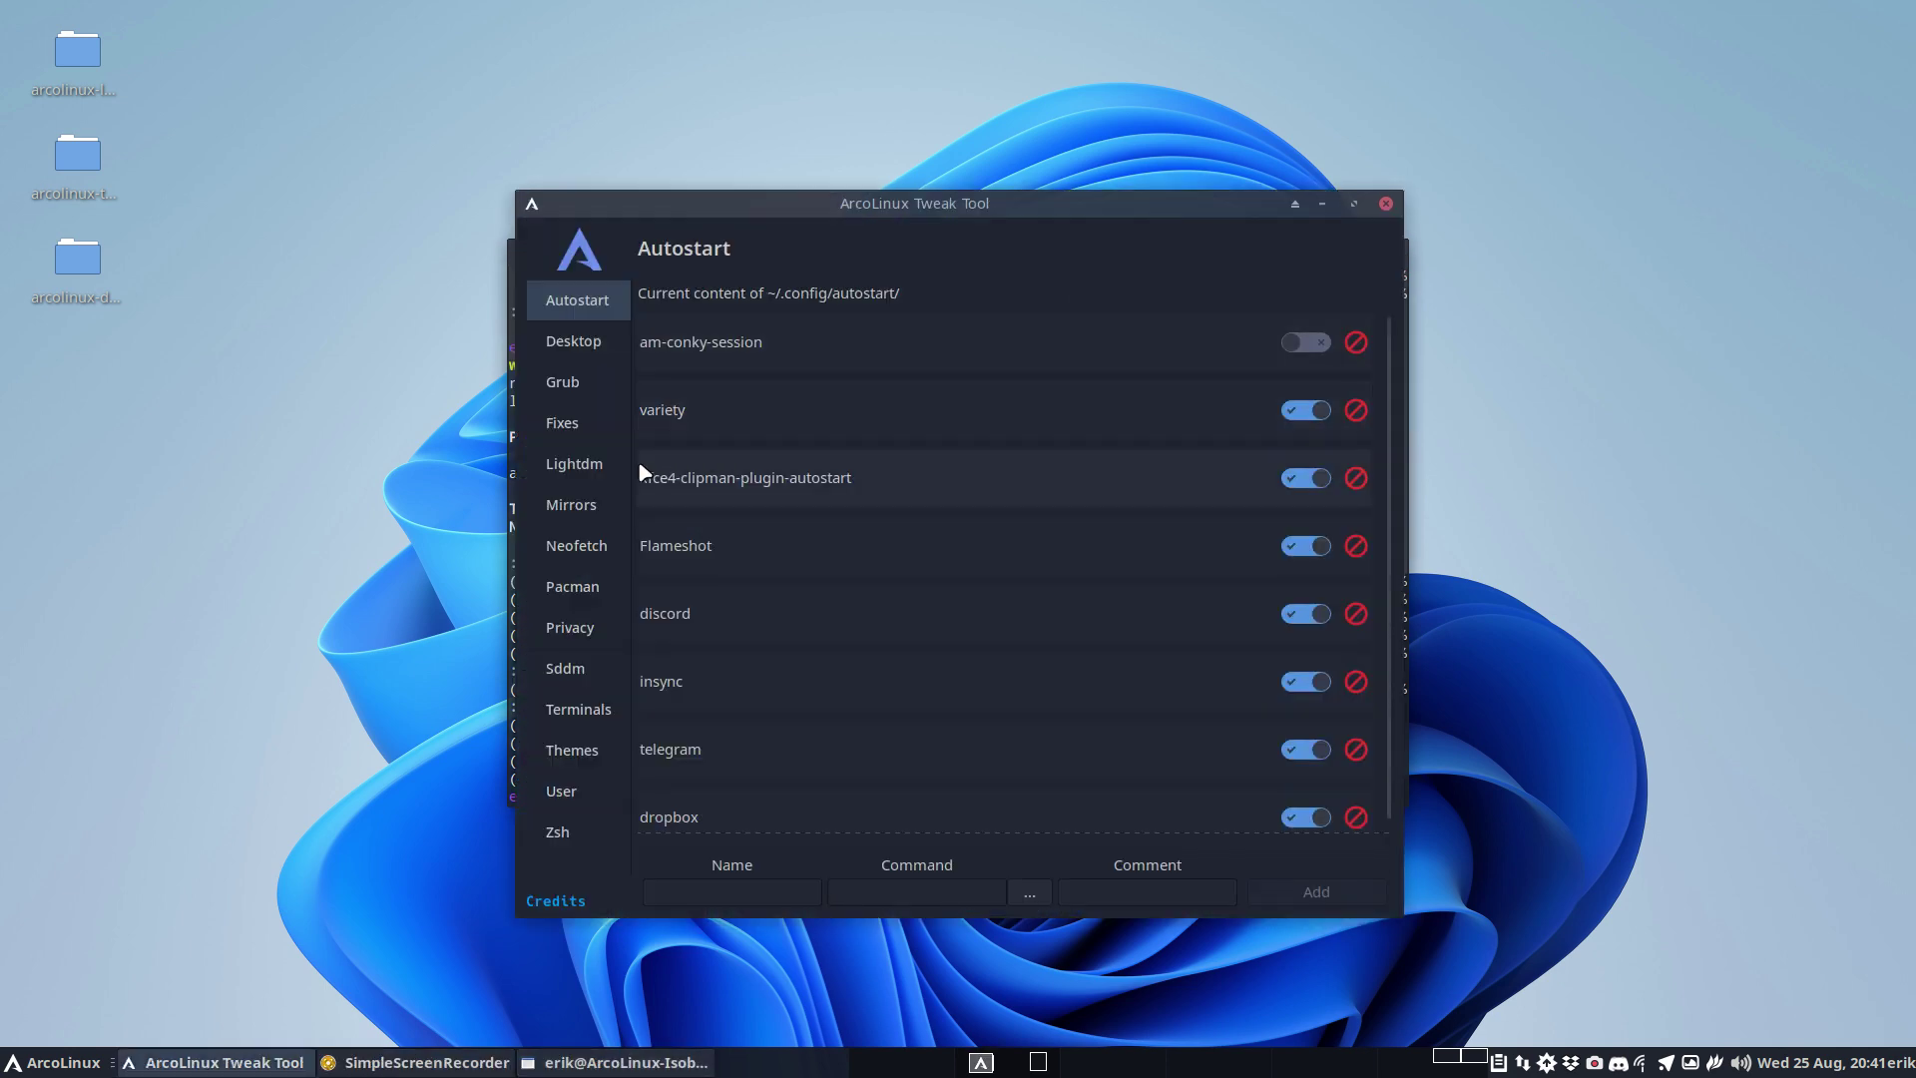
# - Check the Fixes page, relaunch the Tweak Tool with the password, and view Fixes again
pyautogui.click(585, 423)
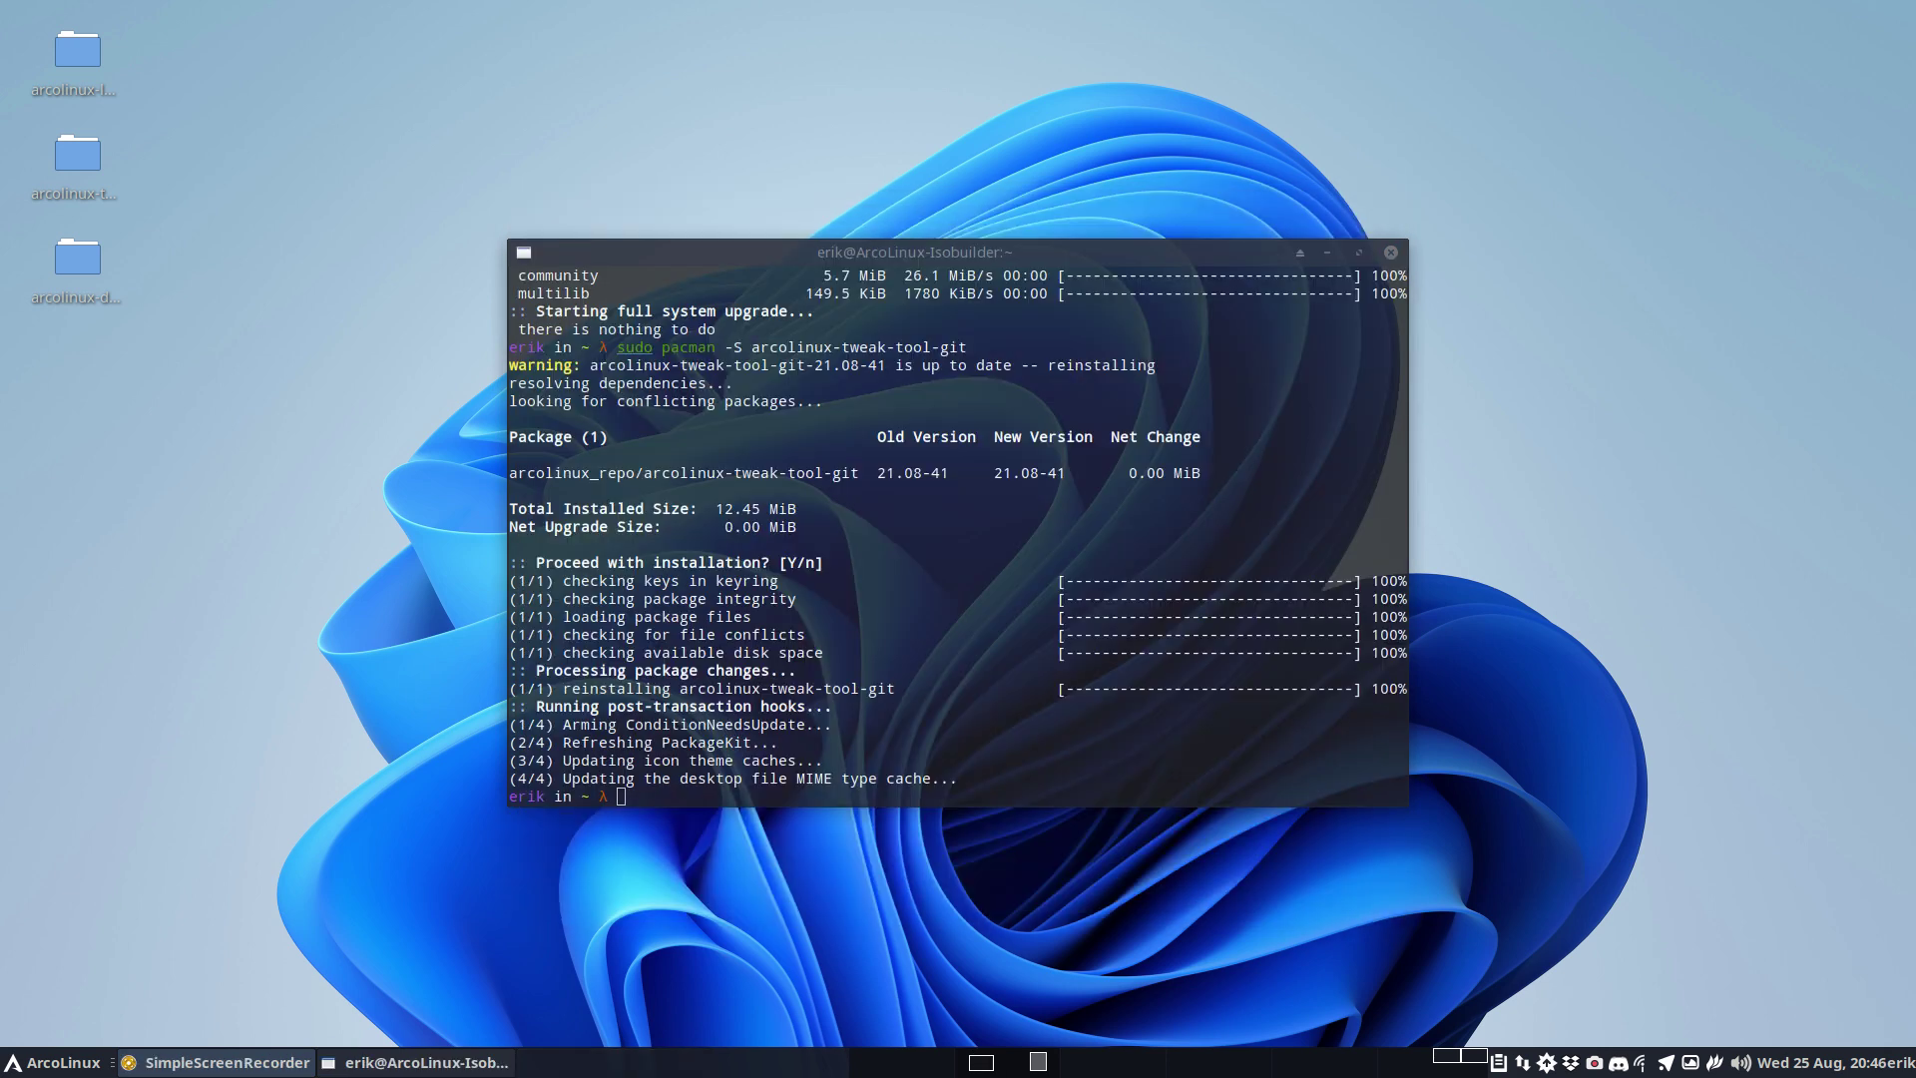
pyautogui.click(1081, 635)
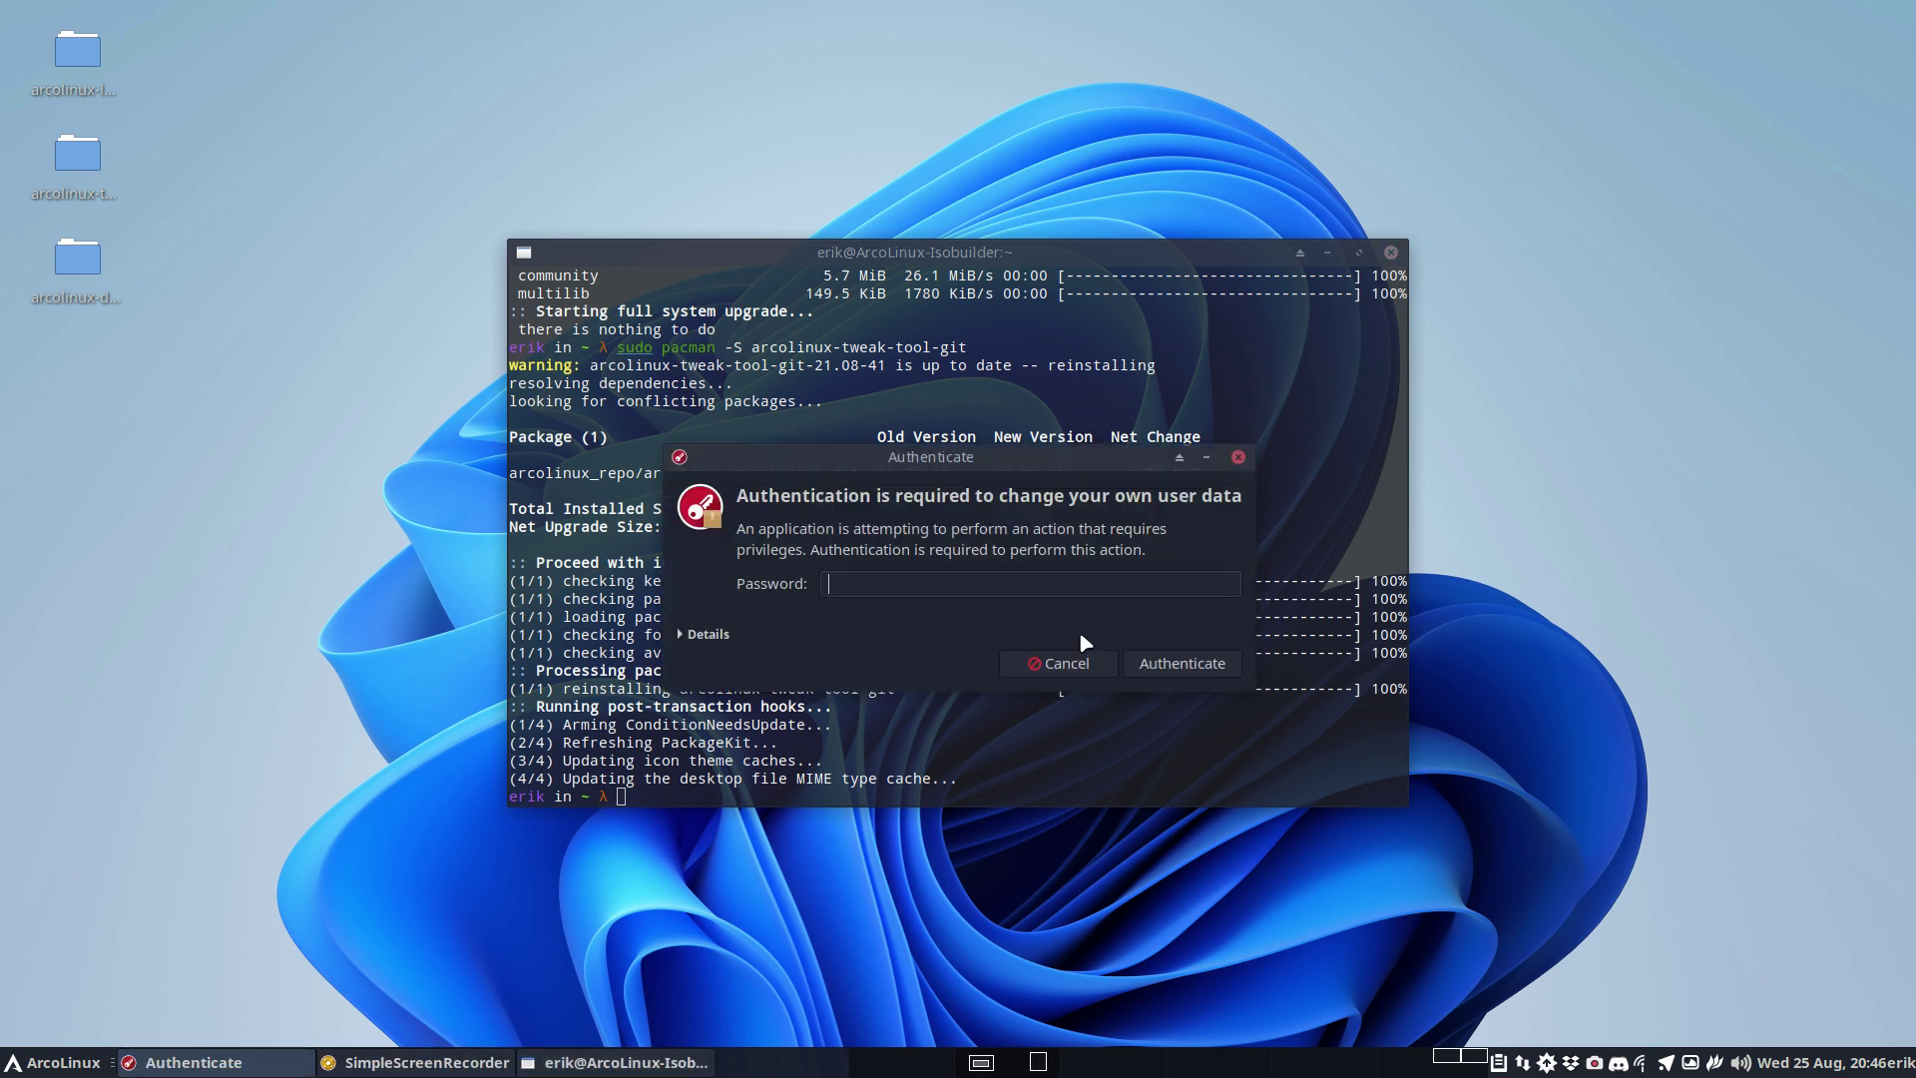
pyautogui.write('****')
pyautogui.press('Return')
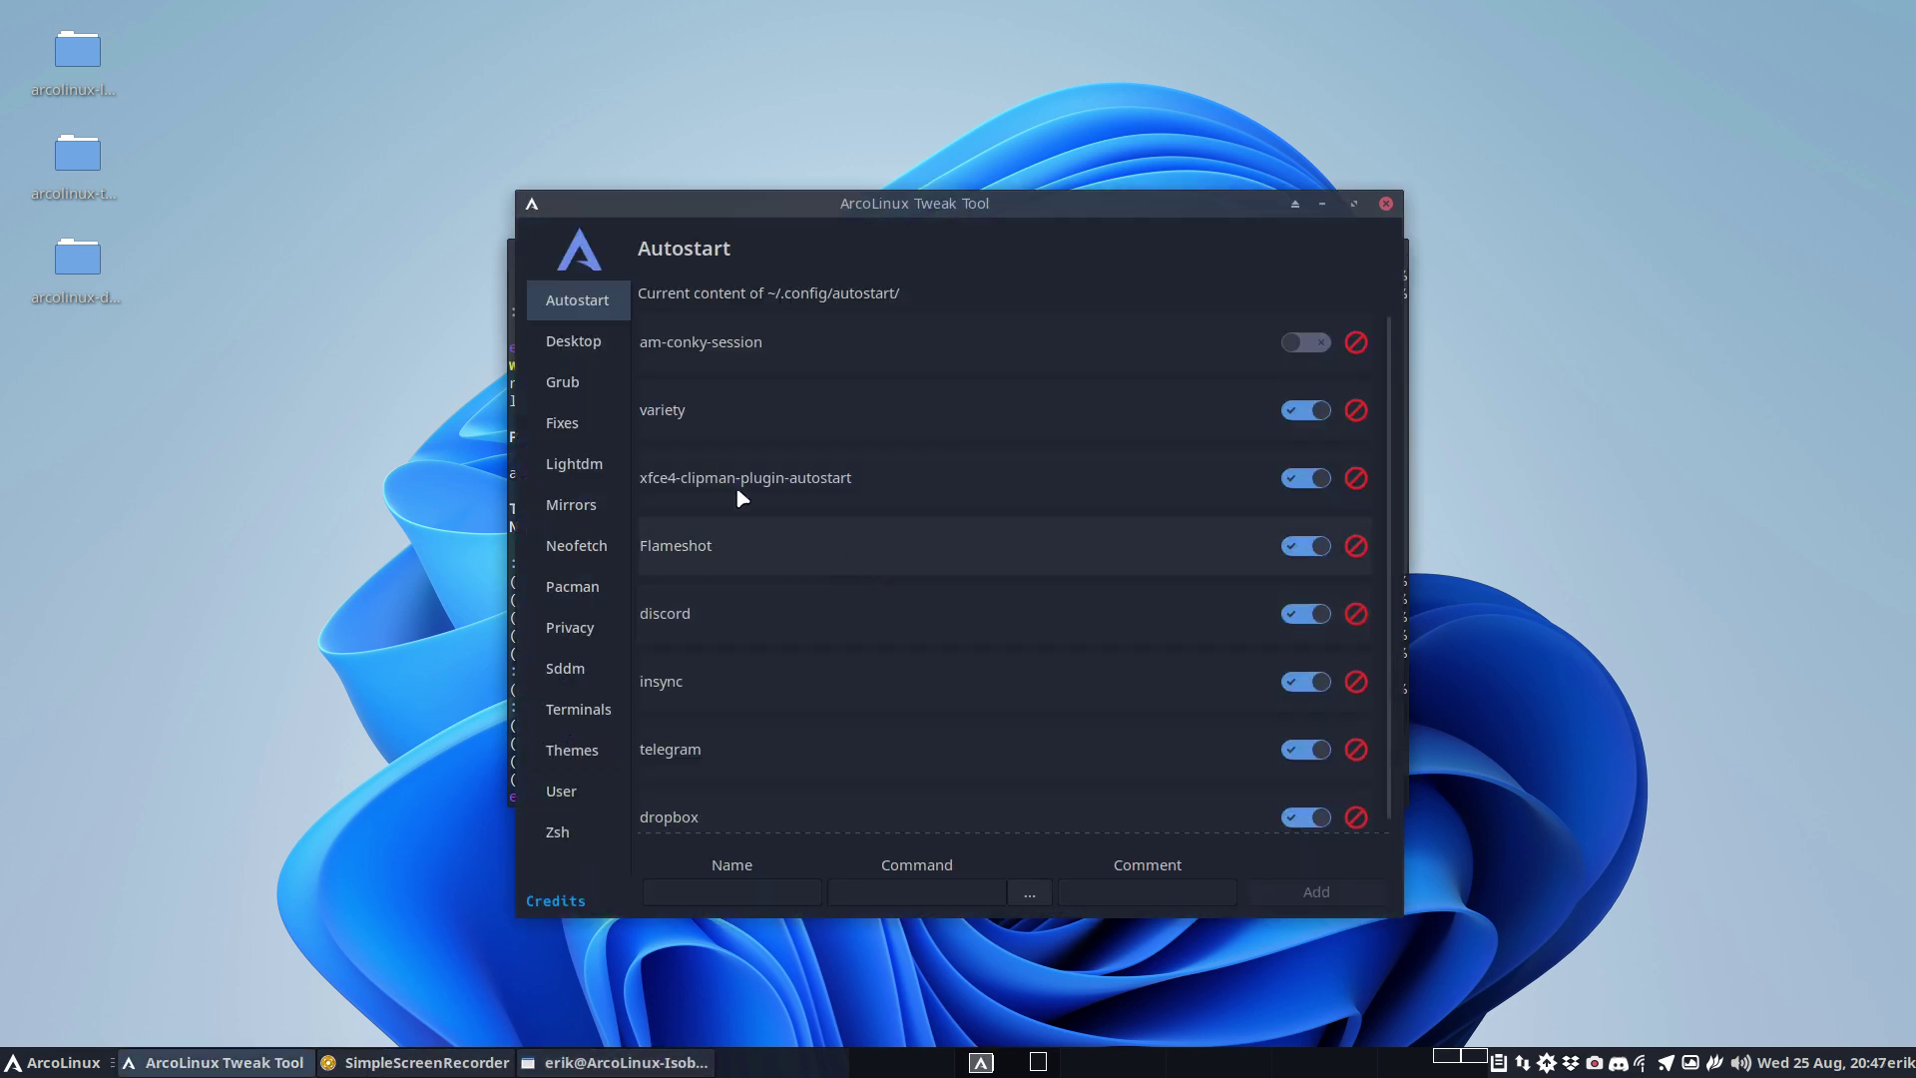
pyautogui.click(579, 424)
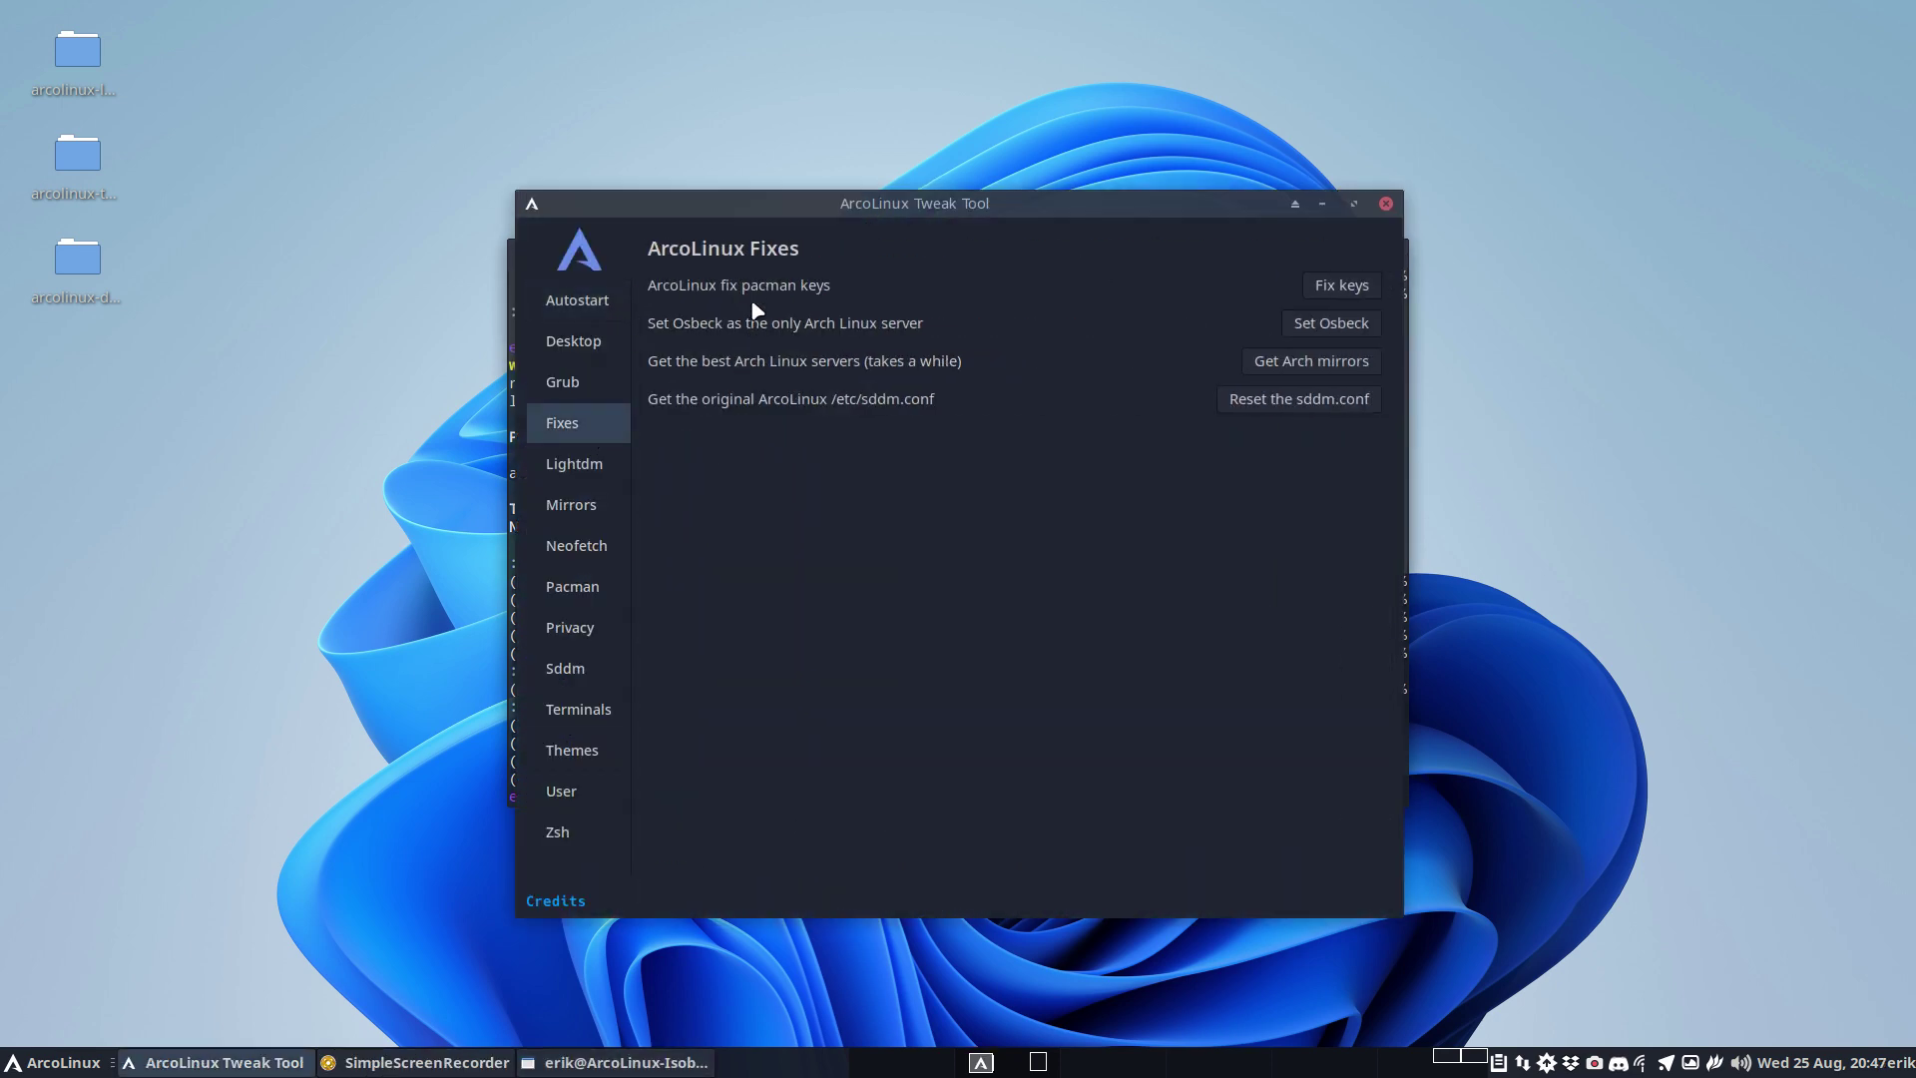
# - Close the Tweak Tool and run 'update', confirming the arcolinux-tweak-tool-git upgrade to 21.08-43
pyautogui.click(1386, 204)
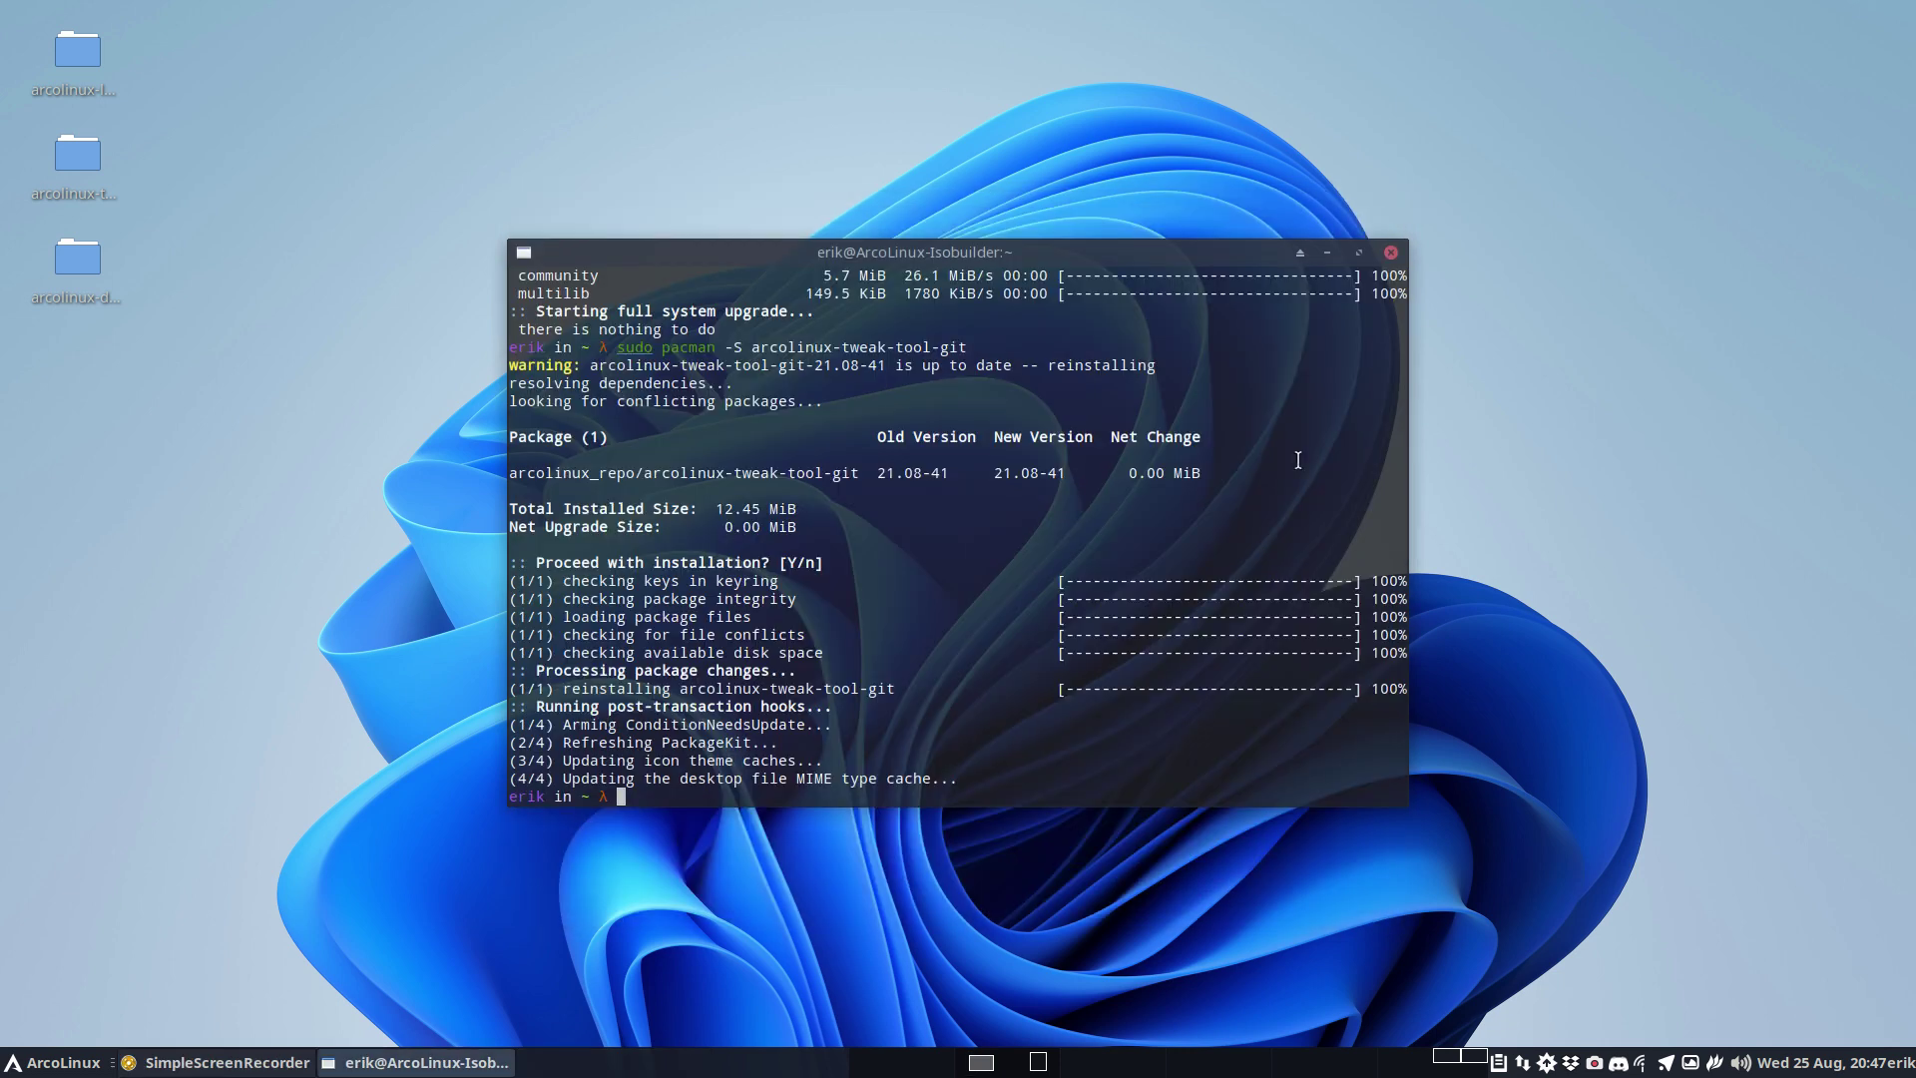
pyautogui.write('update')
pyautogui.press('Return')
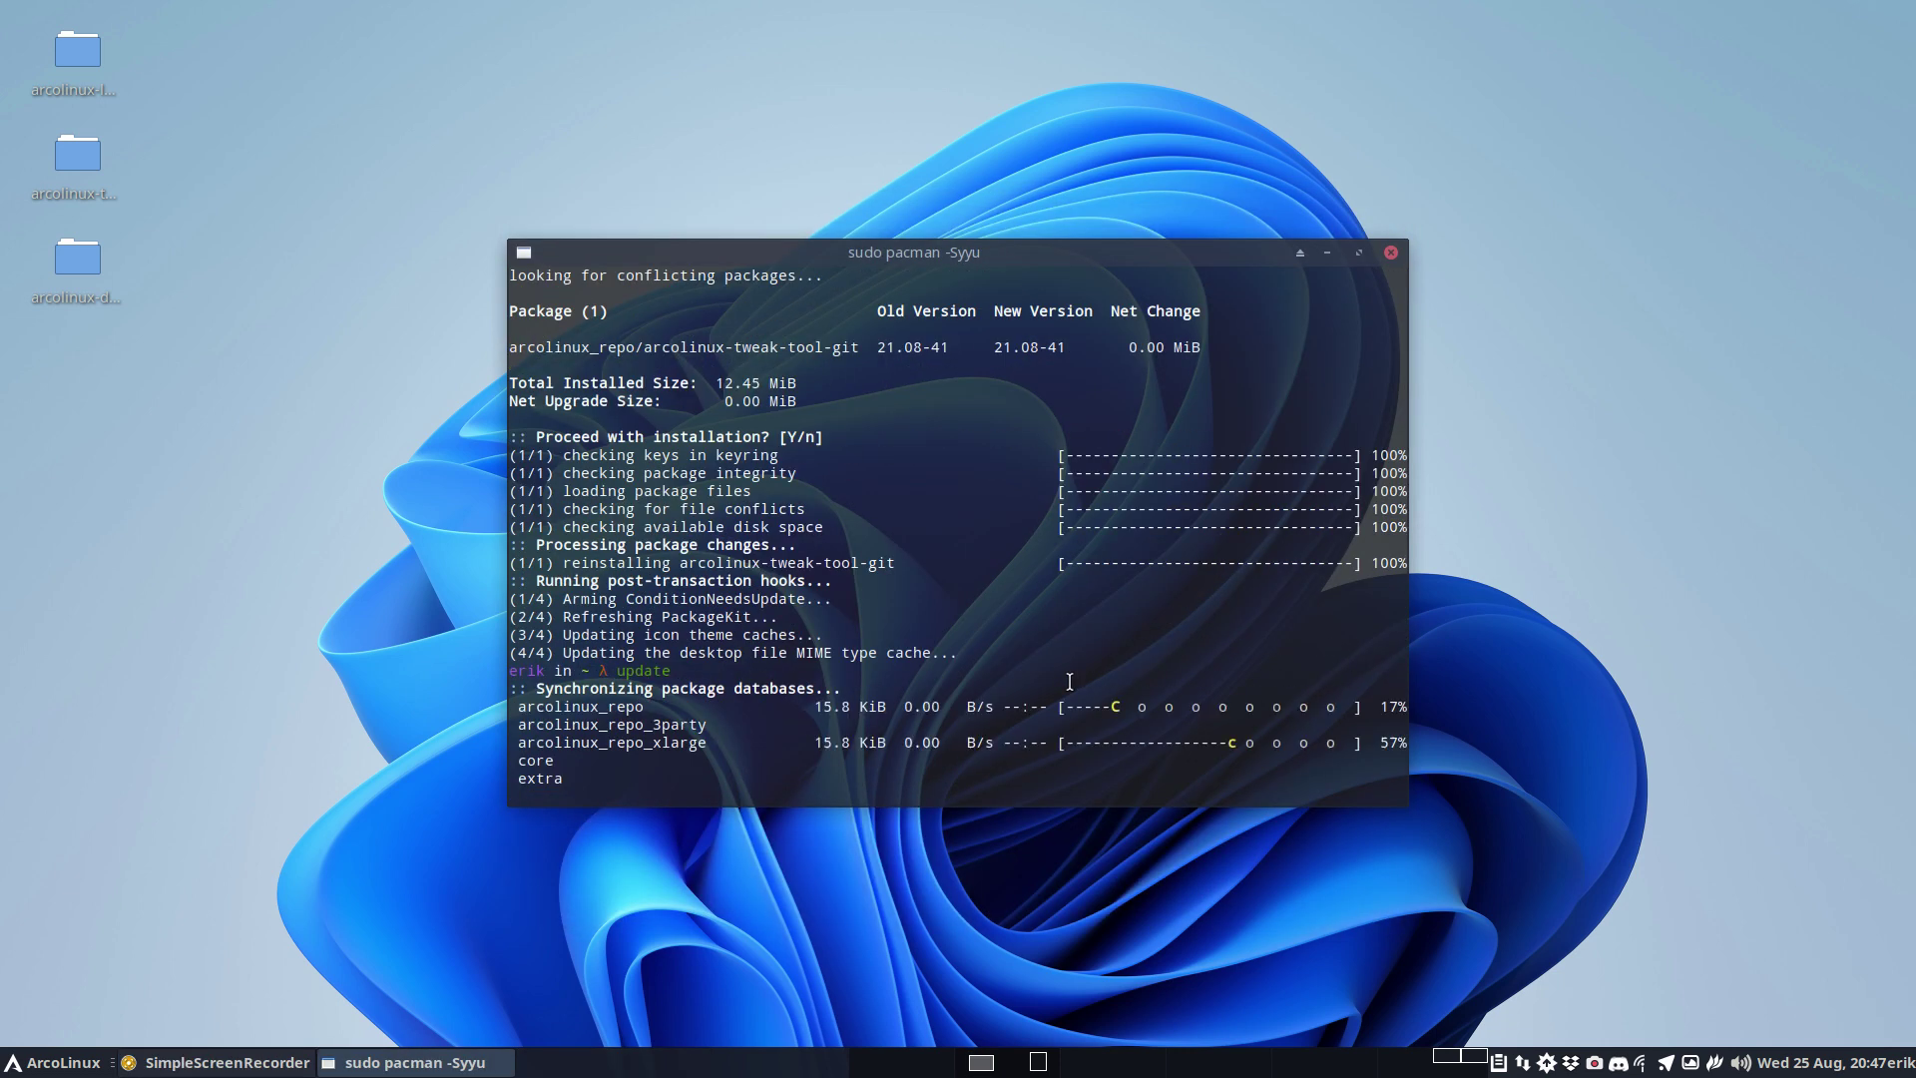
pyautogui.press('Return')
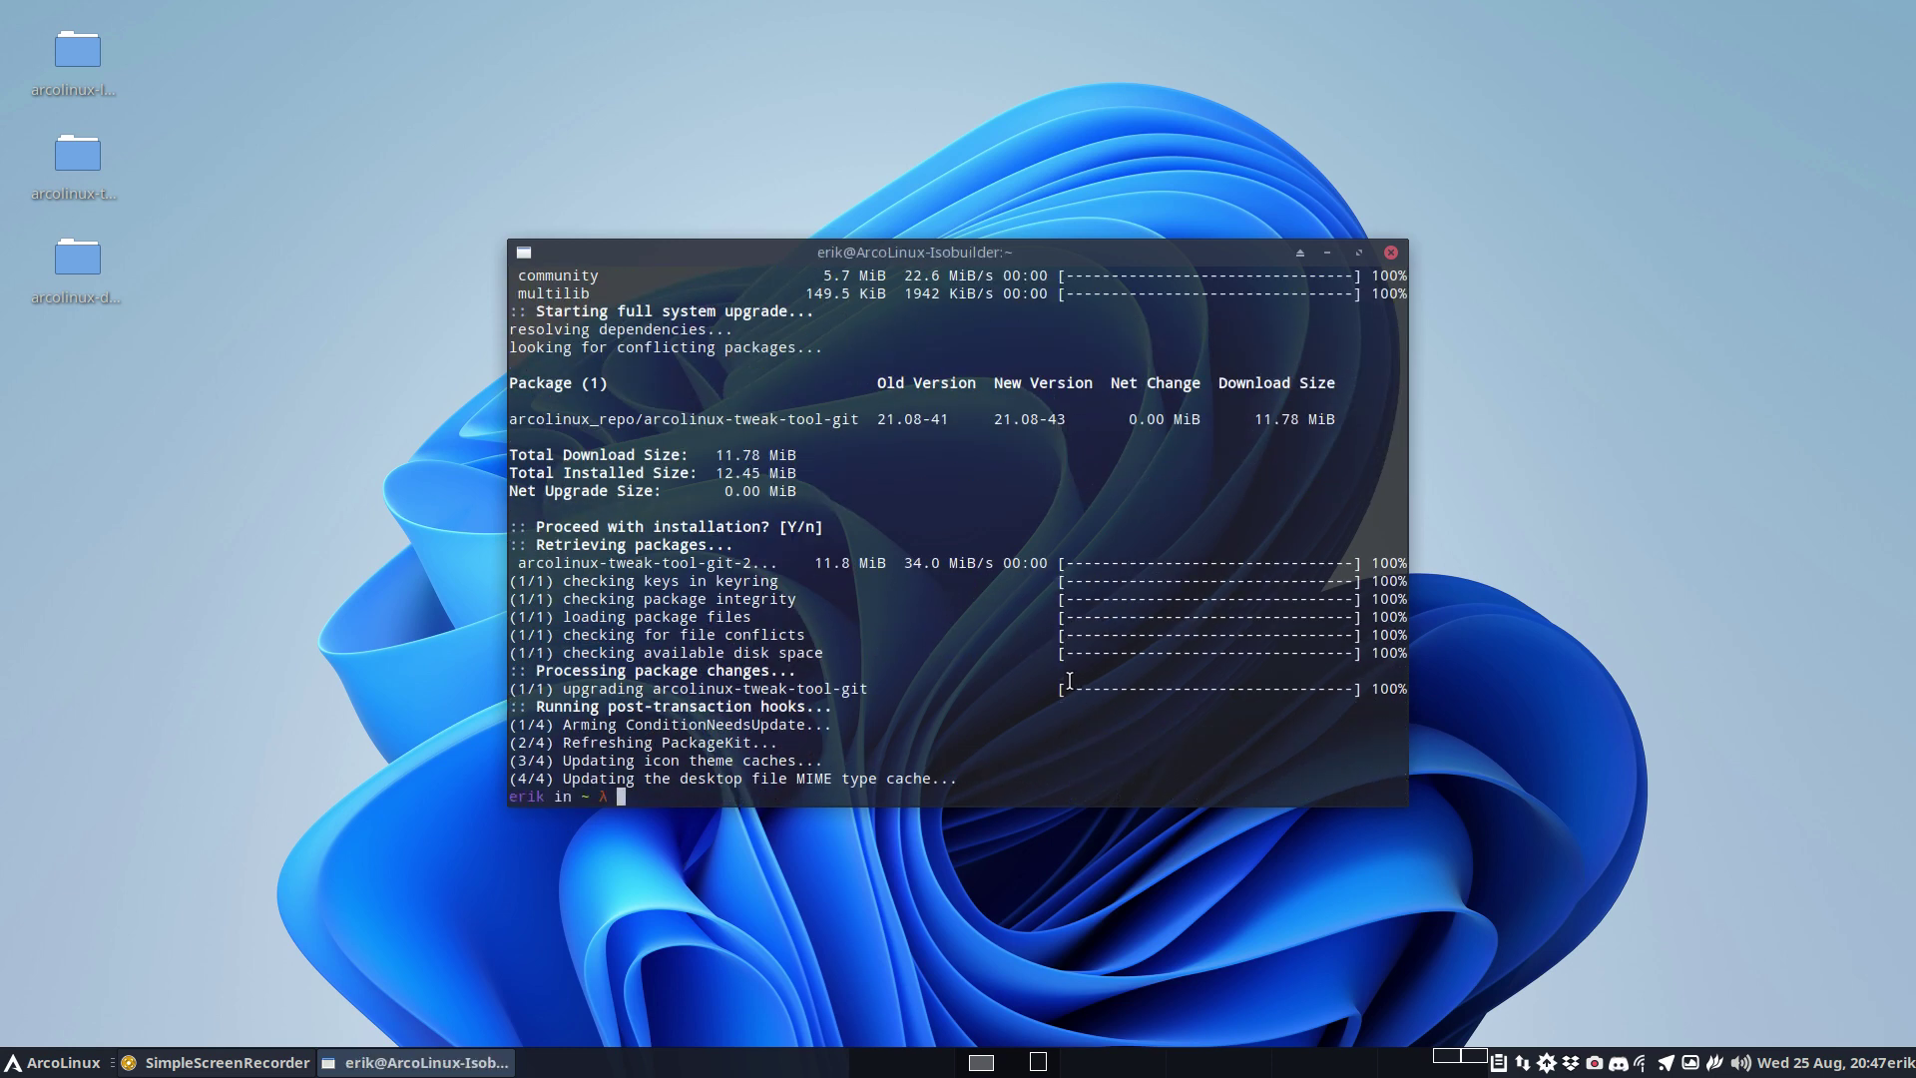
# - Relaunch the Tweak Tool with the password and view the new pacman.conf reset on Fixes
pyautogui.write('xx')
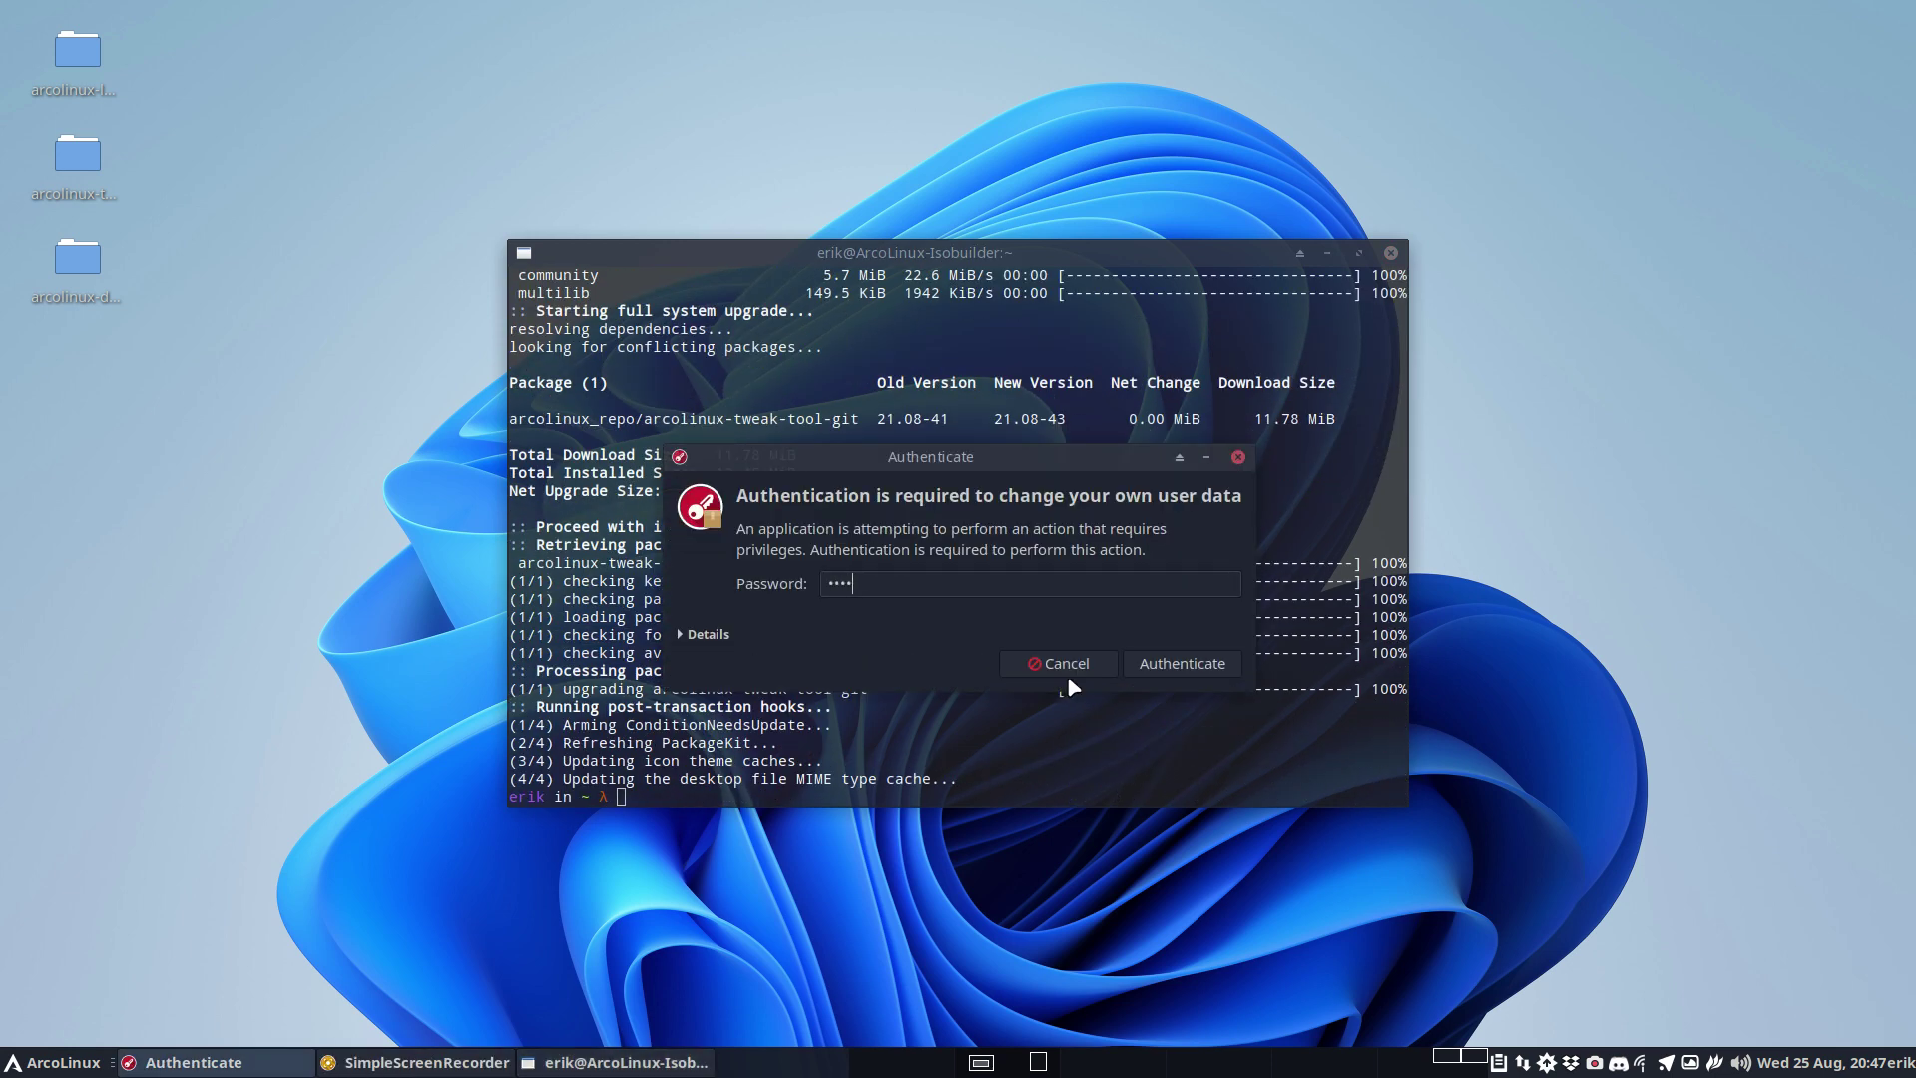
pyautogui.press('Return')
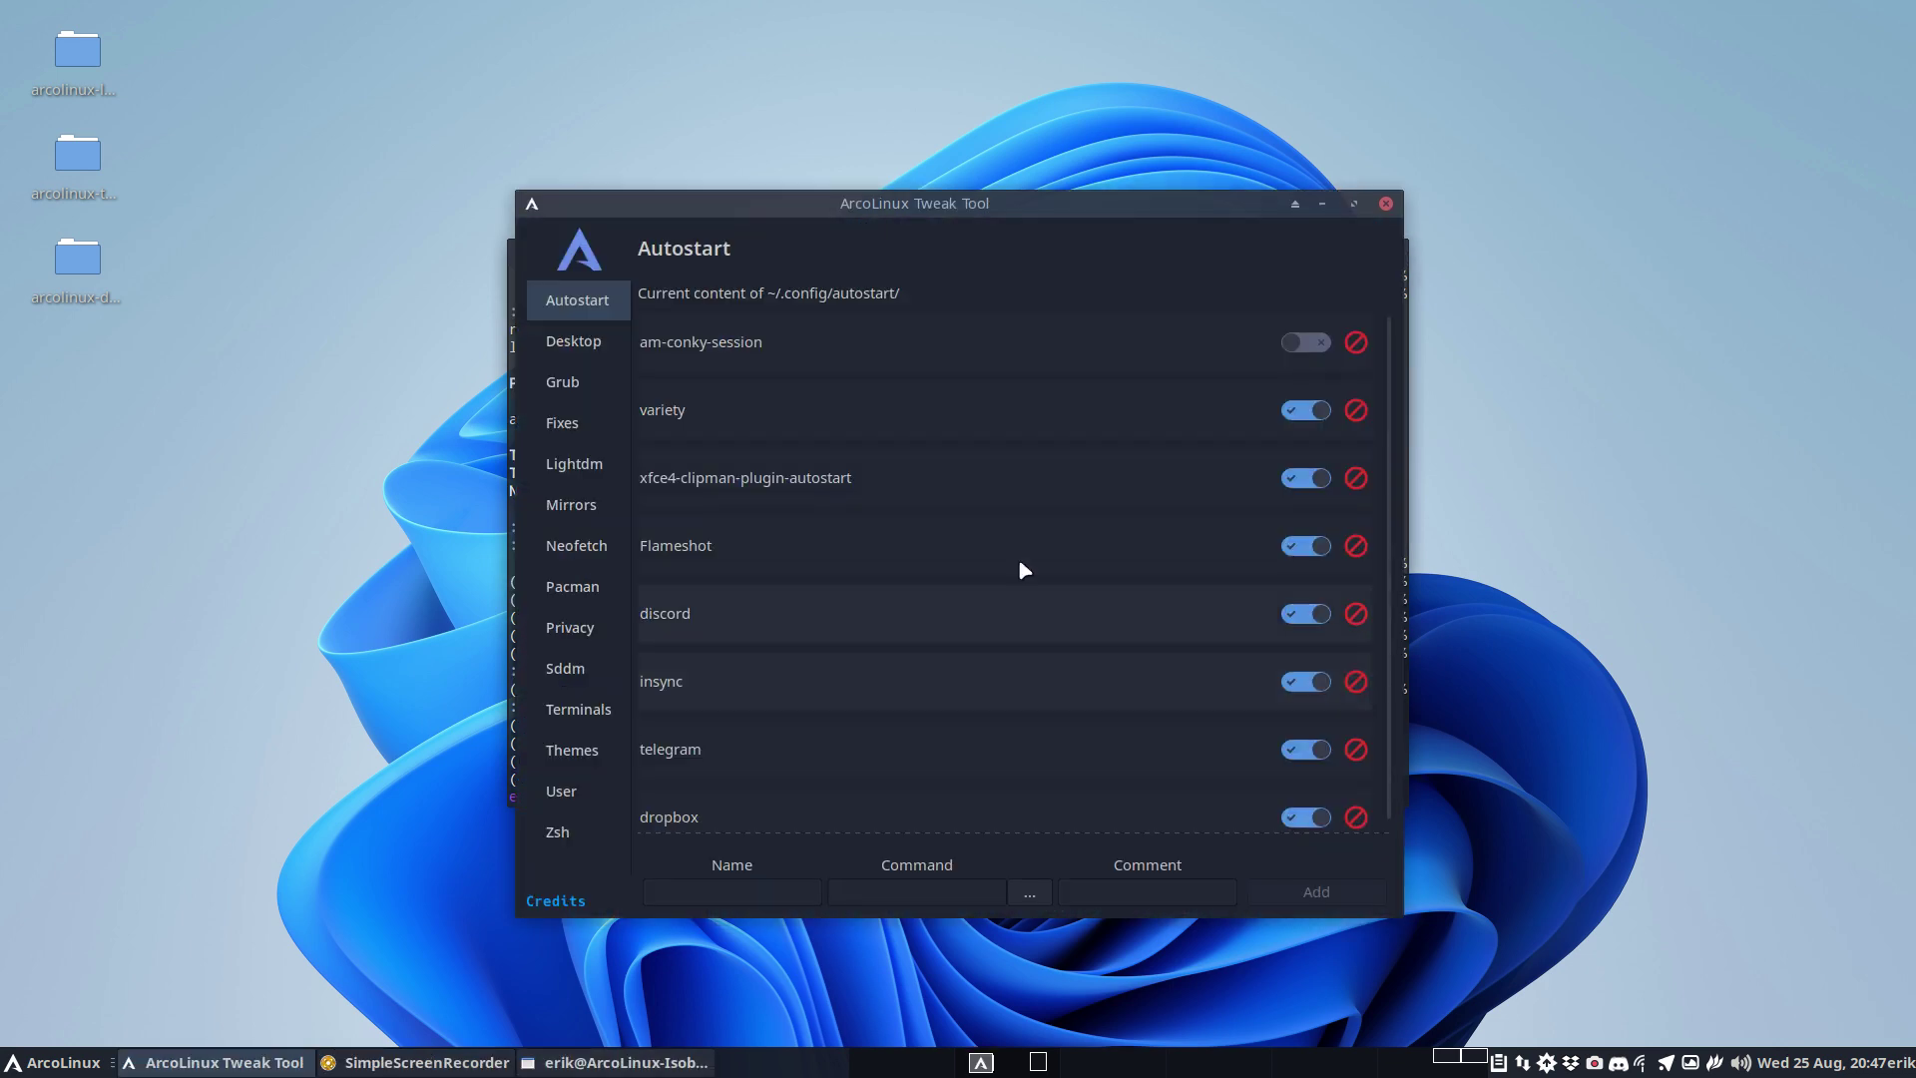
pyautogui.click(579, 427)
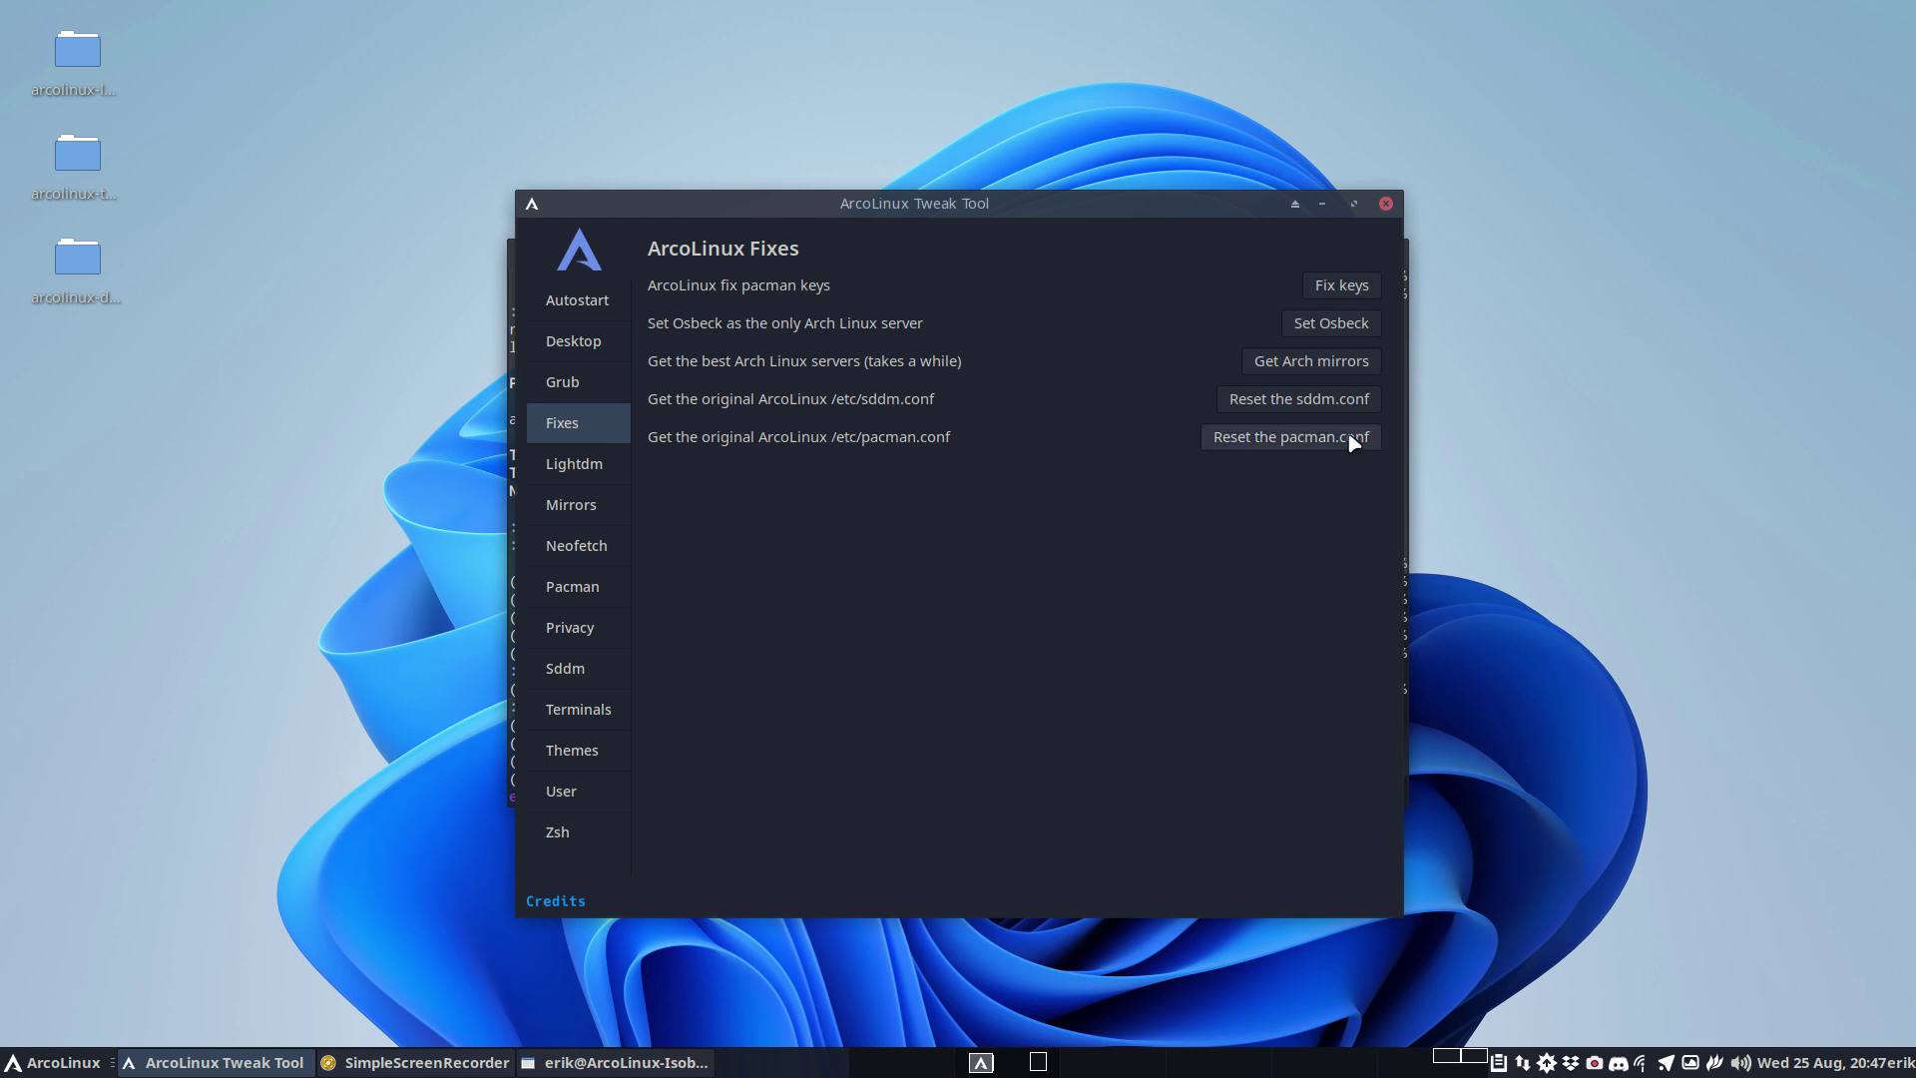
# - Move the Tweak Tool aside and open /etc/pacman.conf in nano with the npacman alias
pyautogui.moveTo(1158, 200); pyautogui.dragTo(1455, 184)
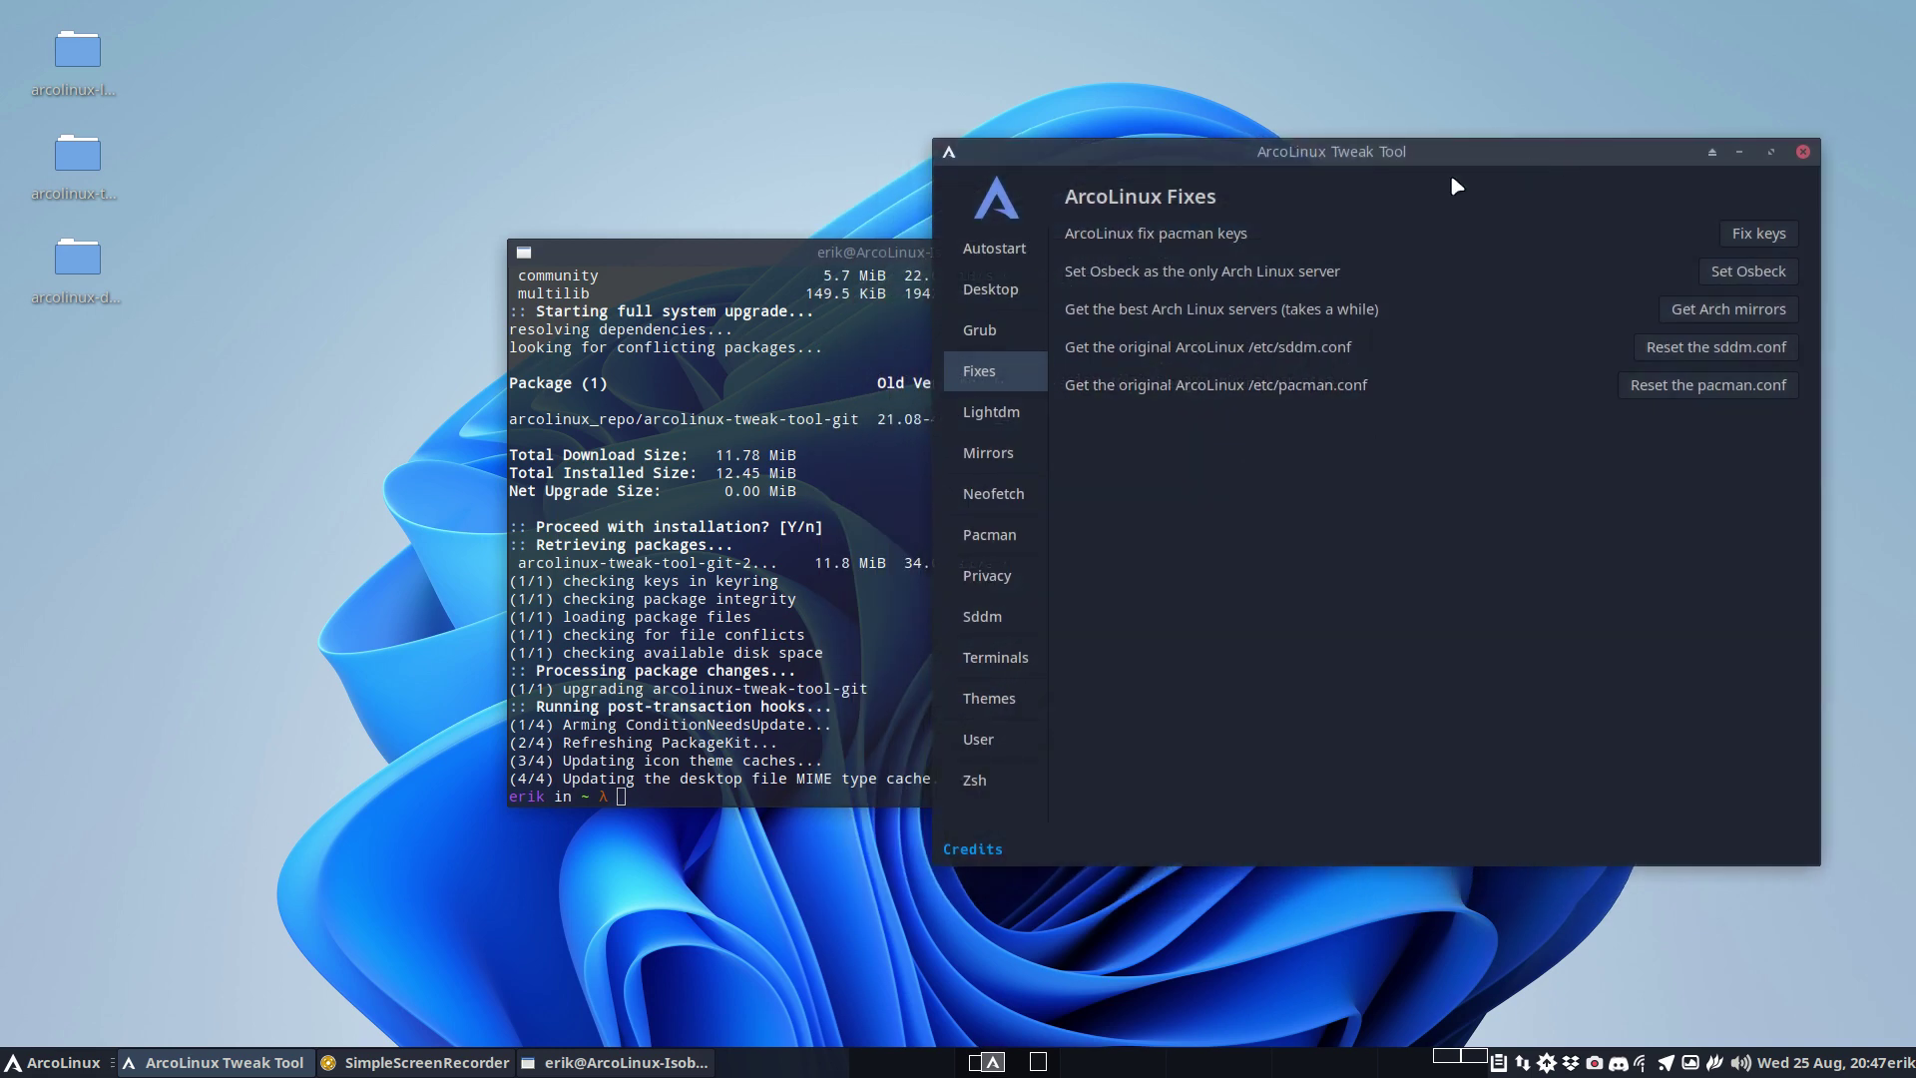
pyautogui.click(832, 428)
pyautogui.write('npacman')
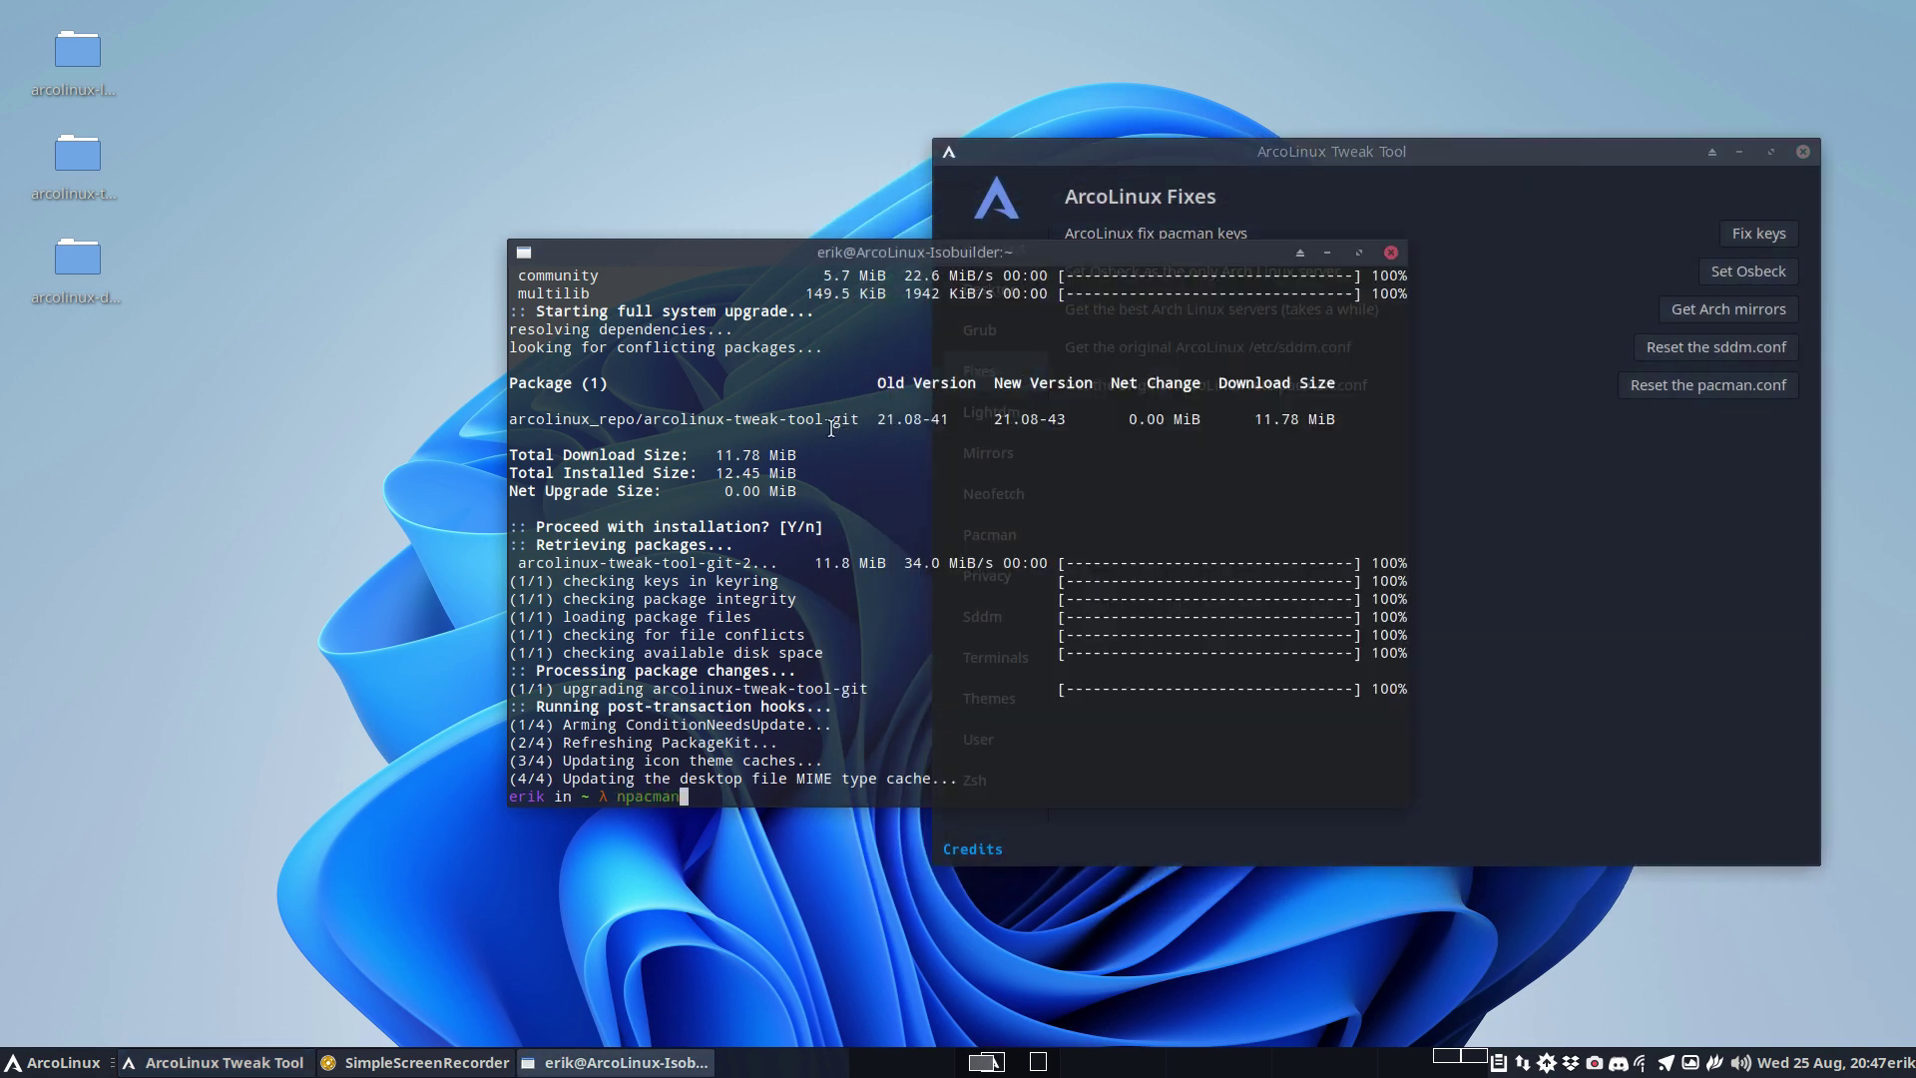
pyautogui.press('Return')
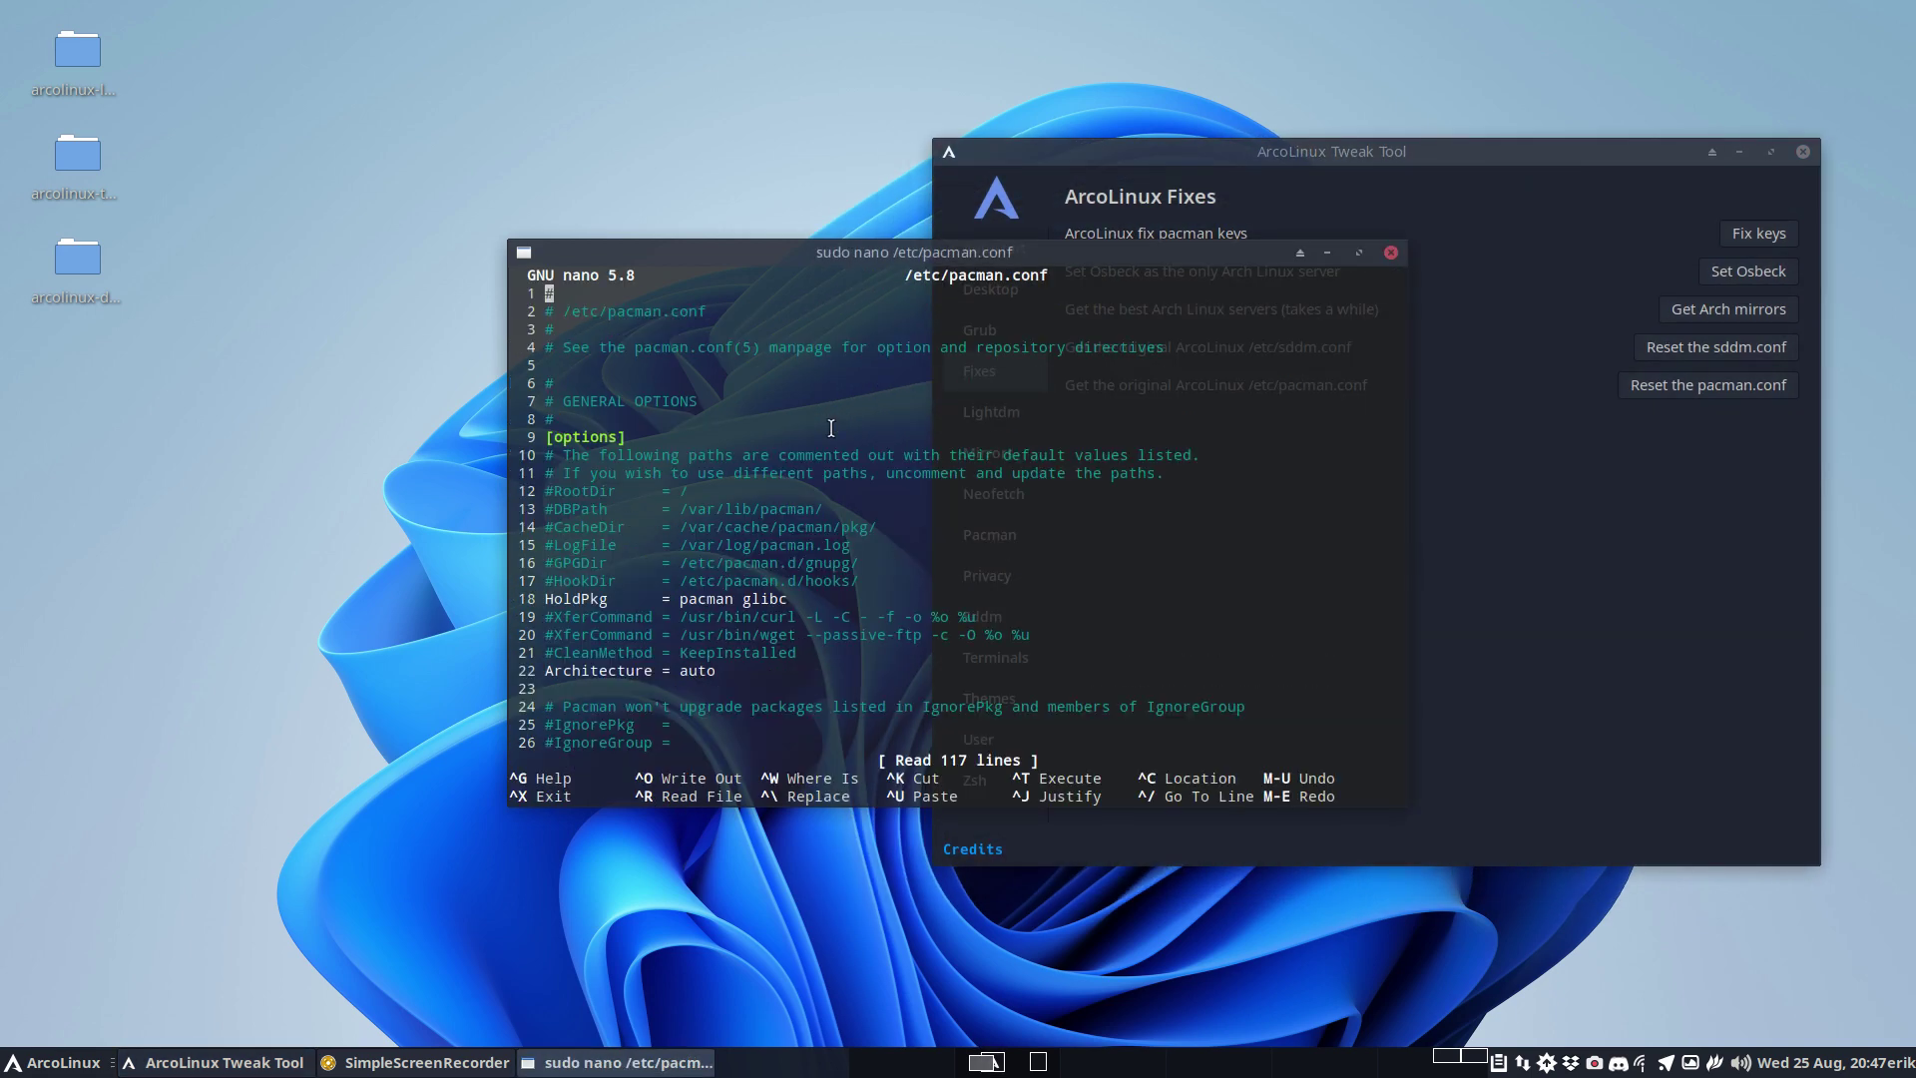
# - Type the gibberish 'sdflkjsdlfjsqldfjsldkfj' on line 1 and save the file
pyautogui.press('Right')
pyautogui.write('sdflkjsdlfjsqldfjsldkfj')
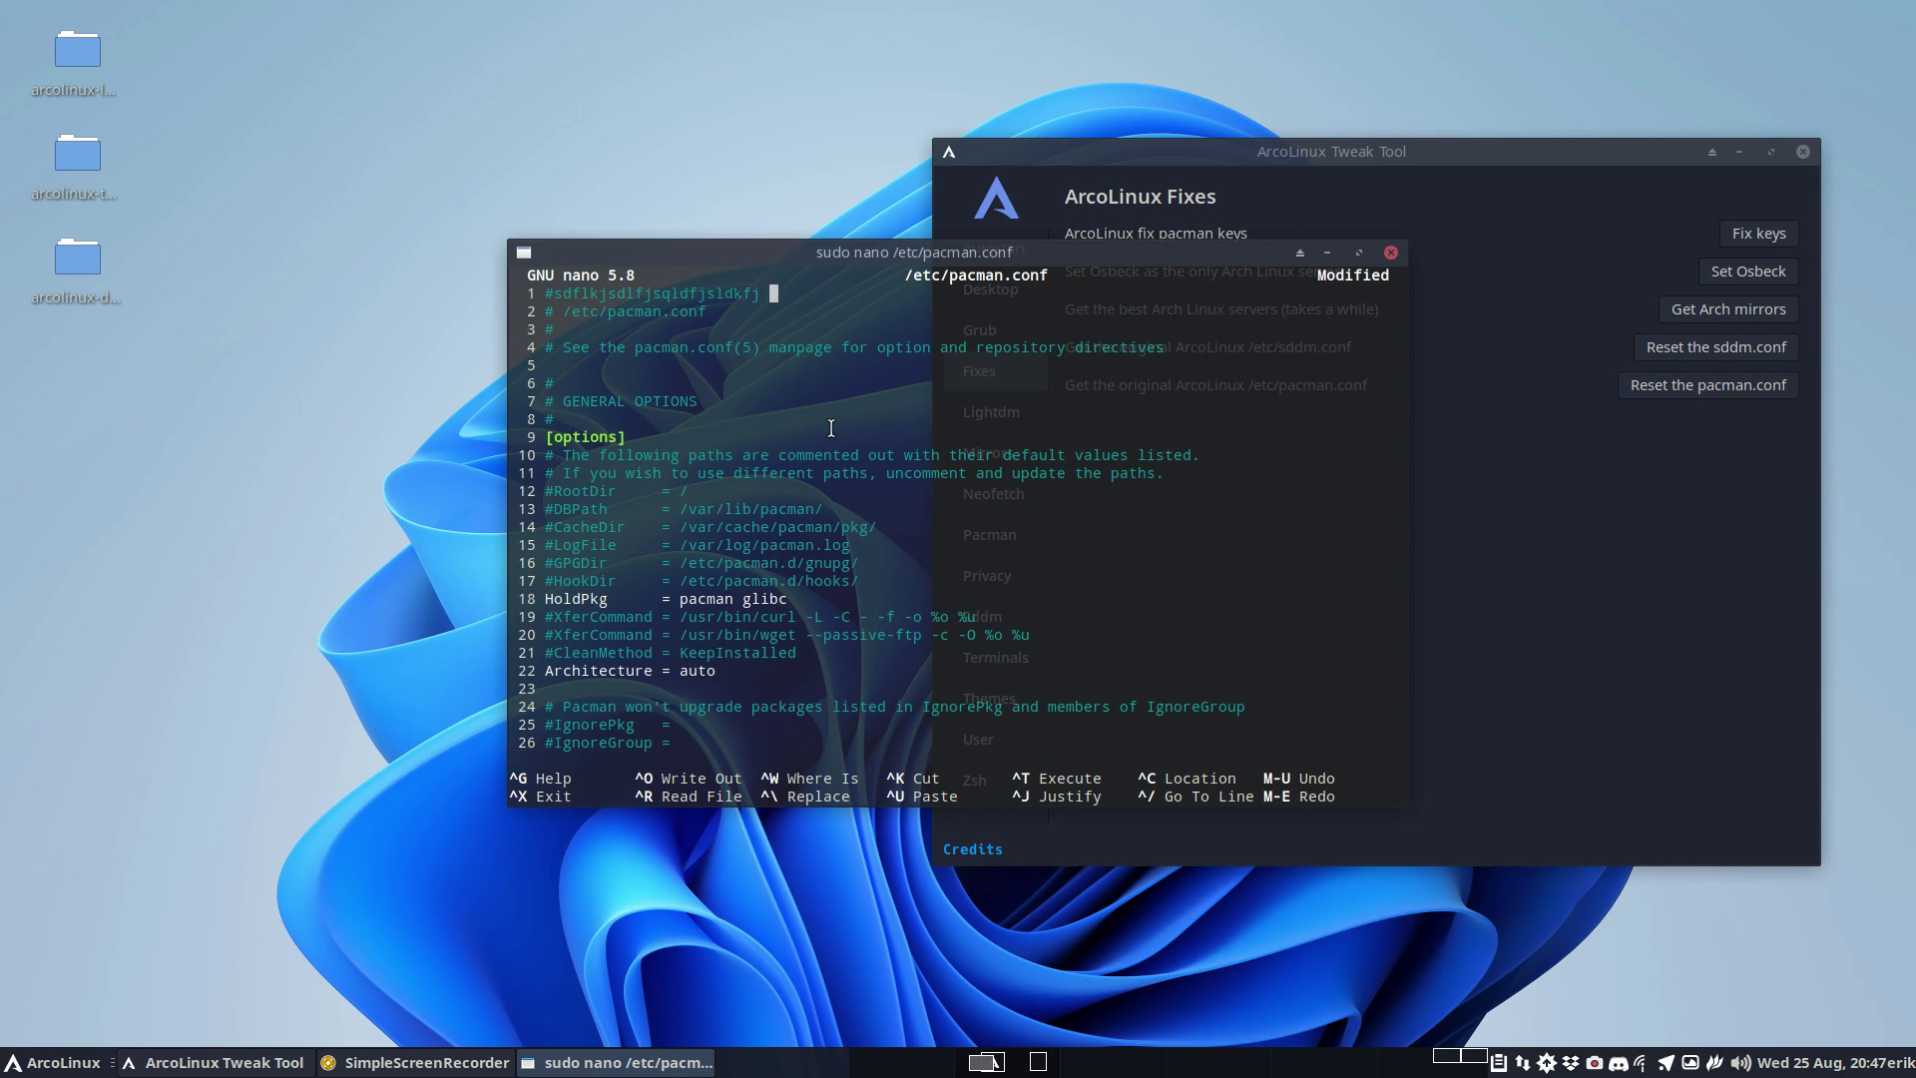
pyautogui.hotkey('ctrl', 'x')
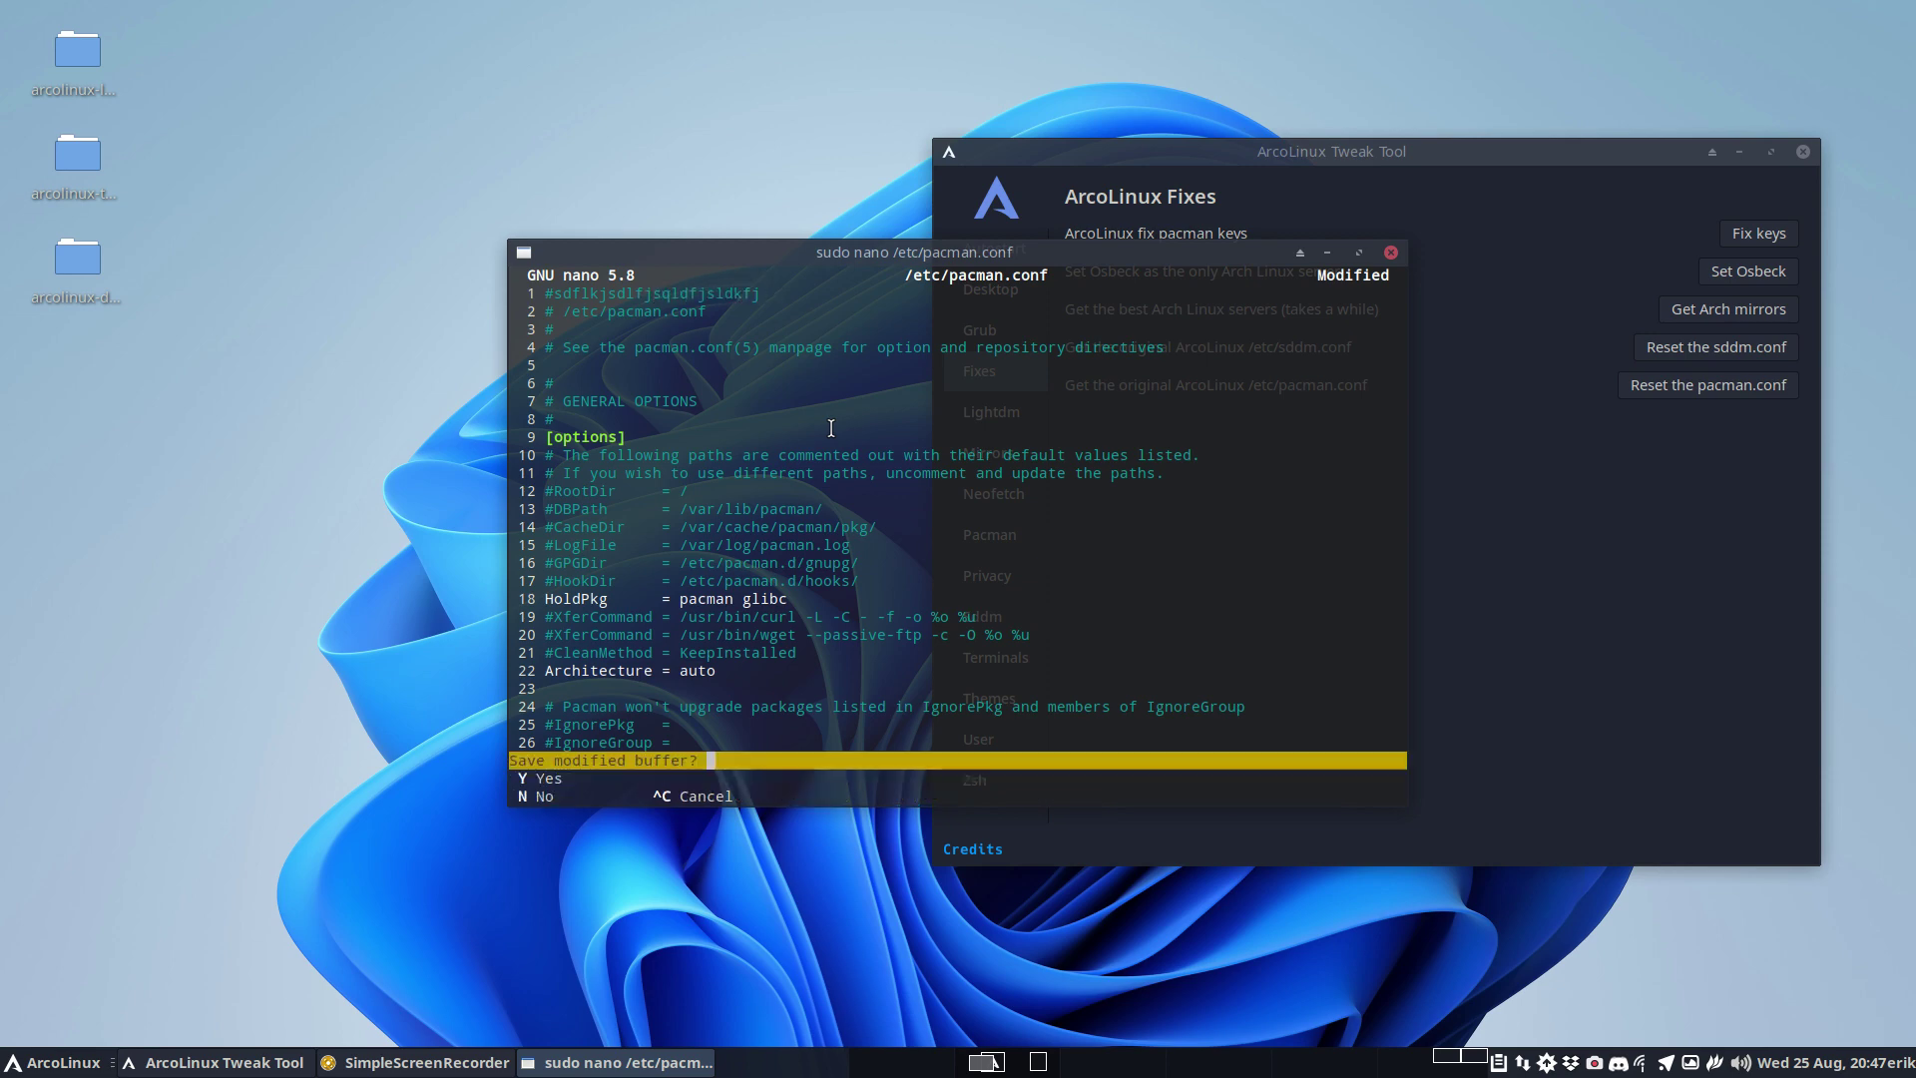
pyautogui.press('y')
pyautogui.press('Return')
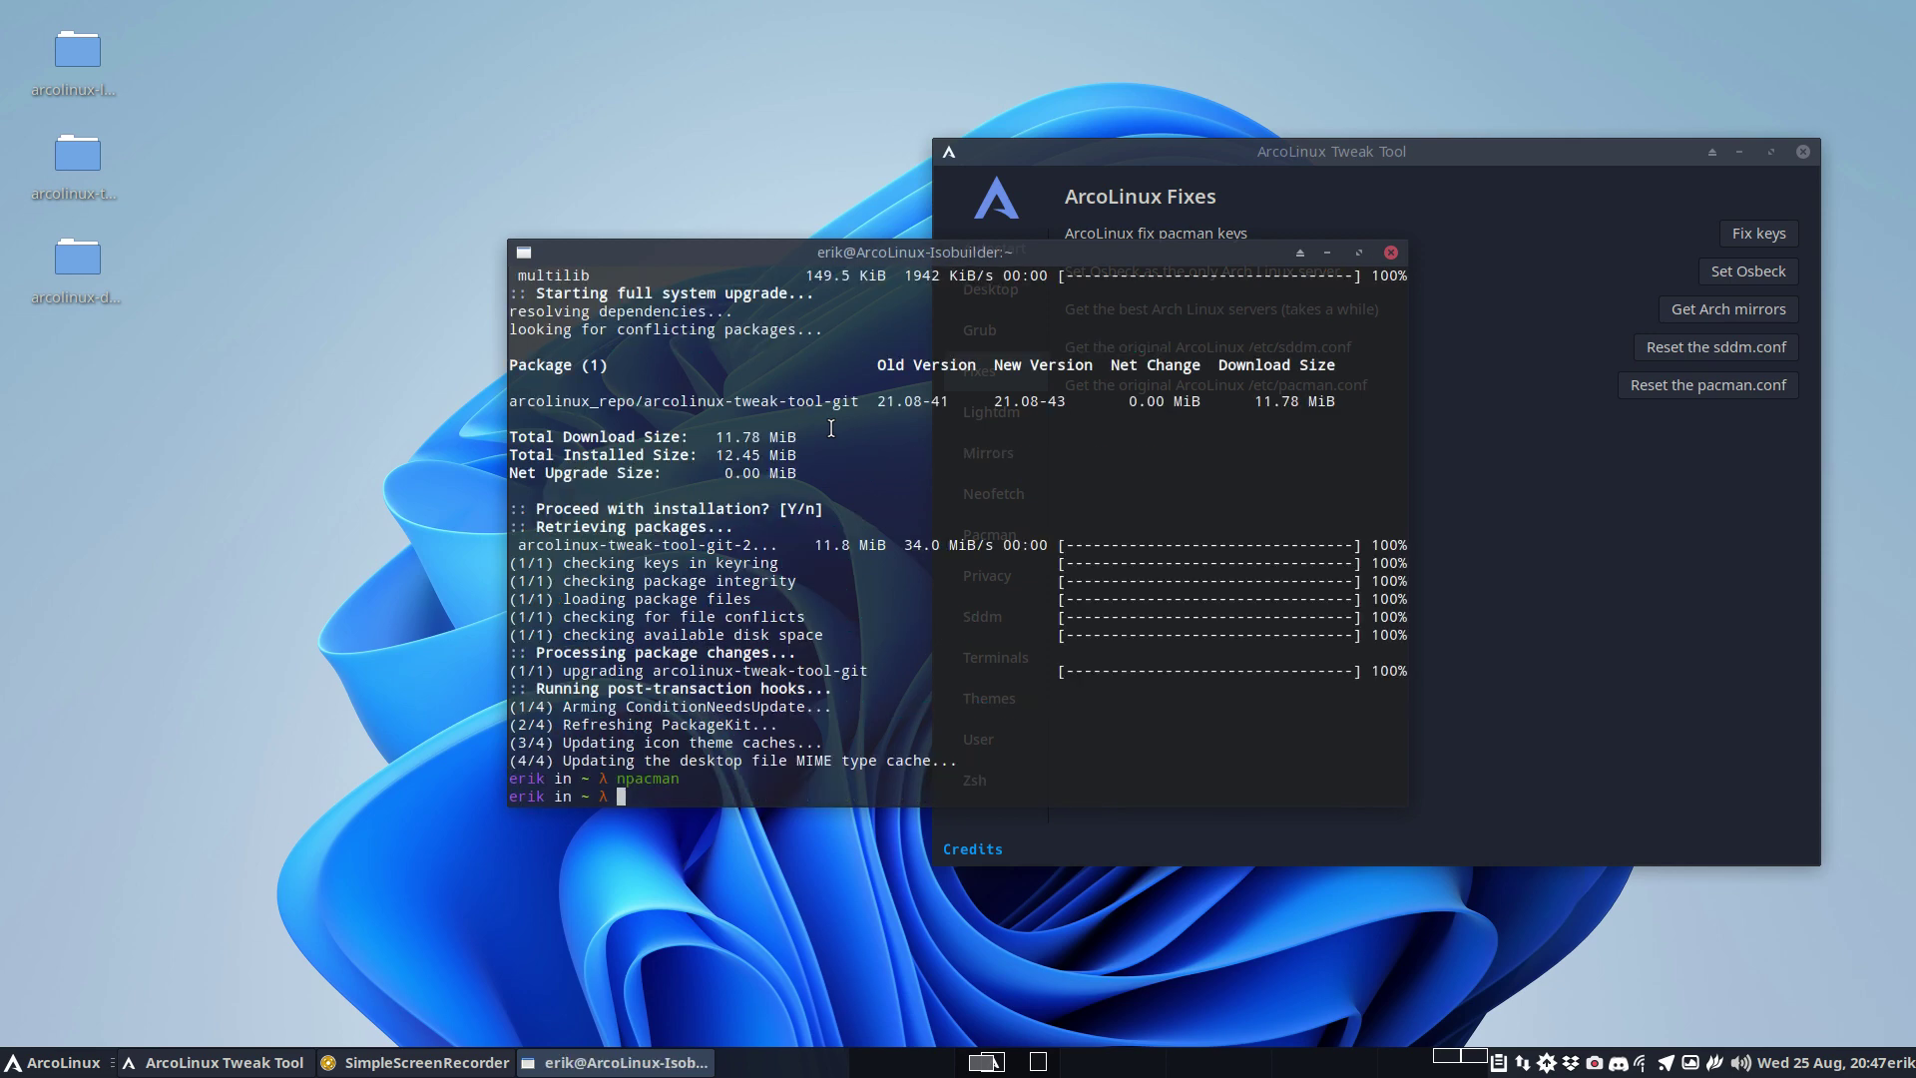
# - Reset pacman.conf to the ArcoLinux original, then reopen it in nano to confirm the gibberish is gone
pyautogui.moveTo(1134, 244); pyautogui.dragTo(743, 375)
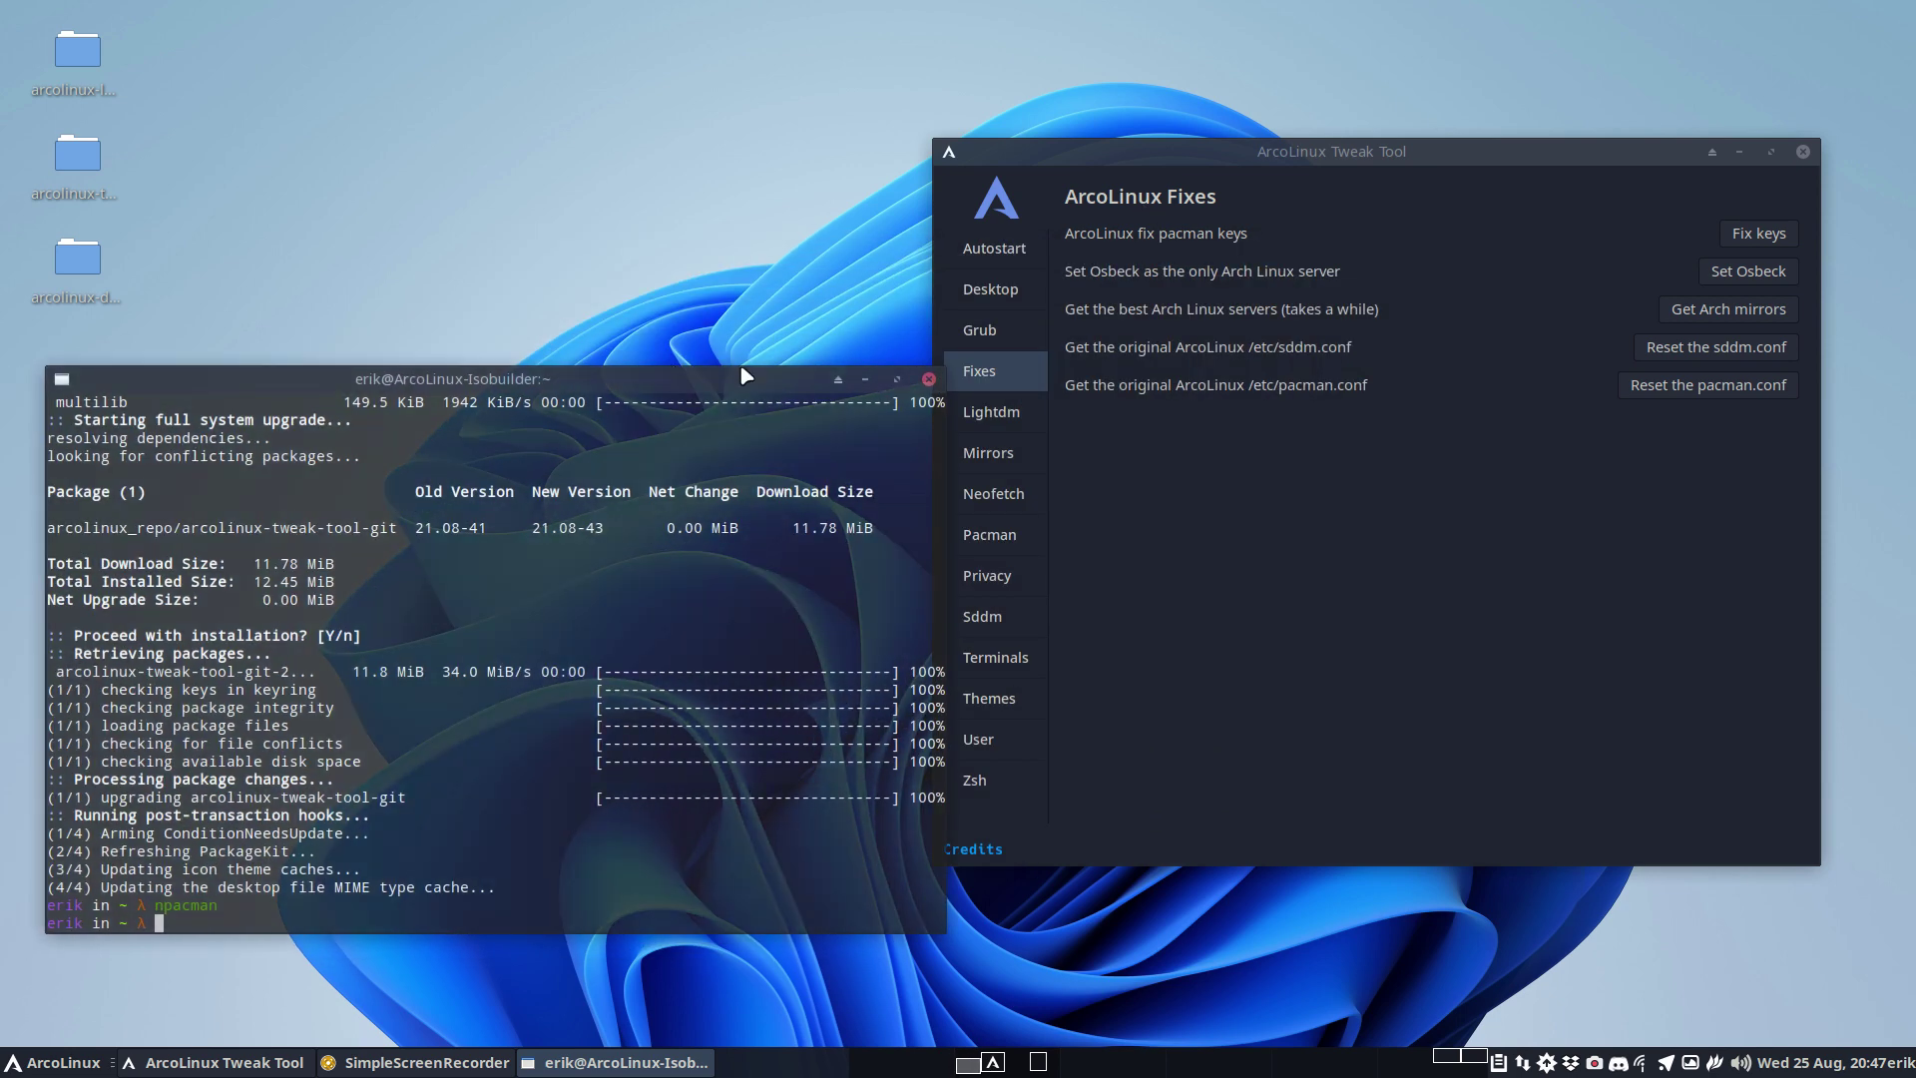
pyautogui.click(1669, 389)
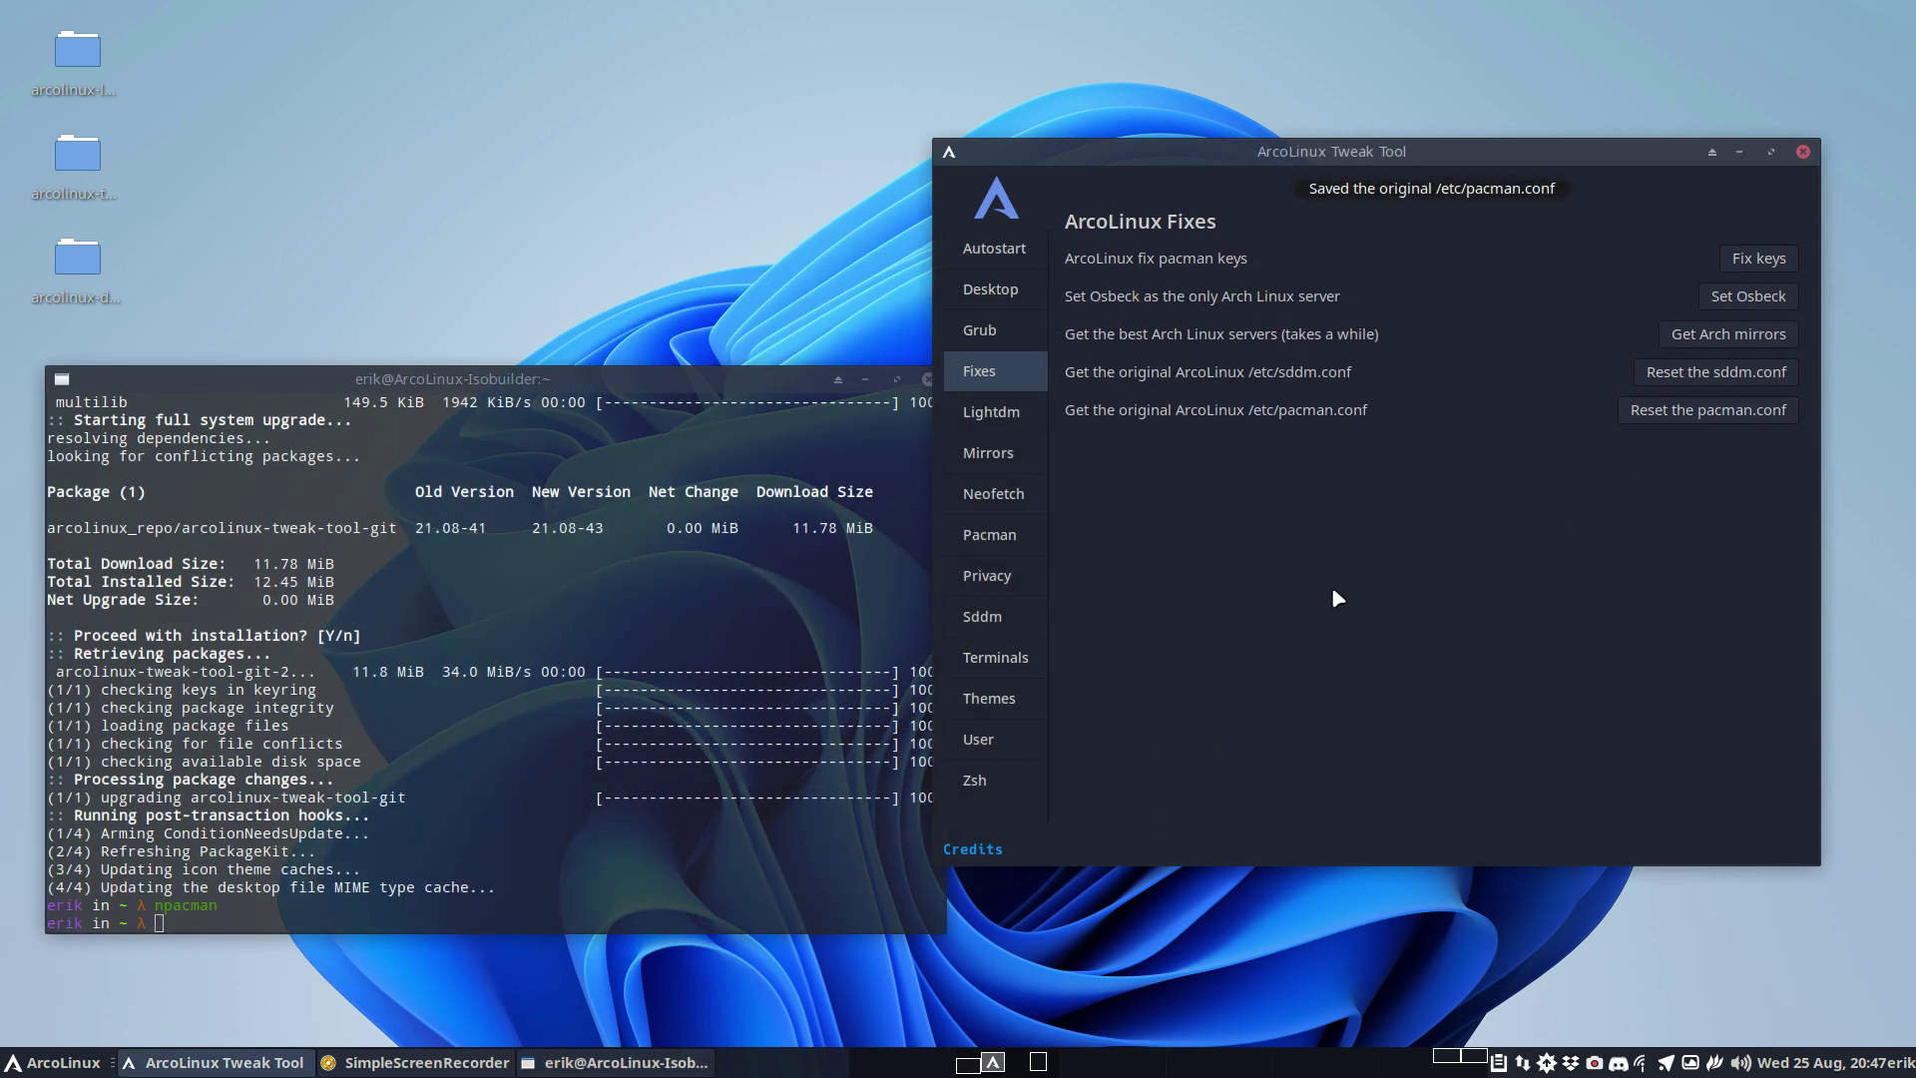
pyautogui.click(555, 785)
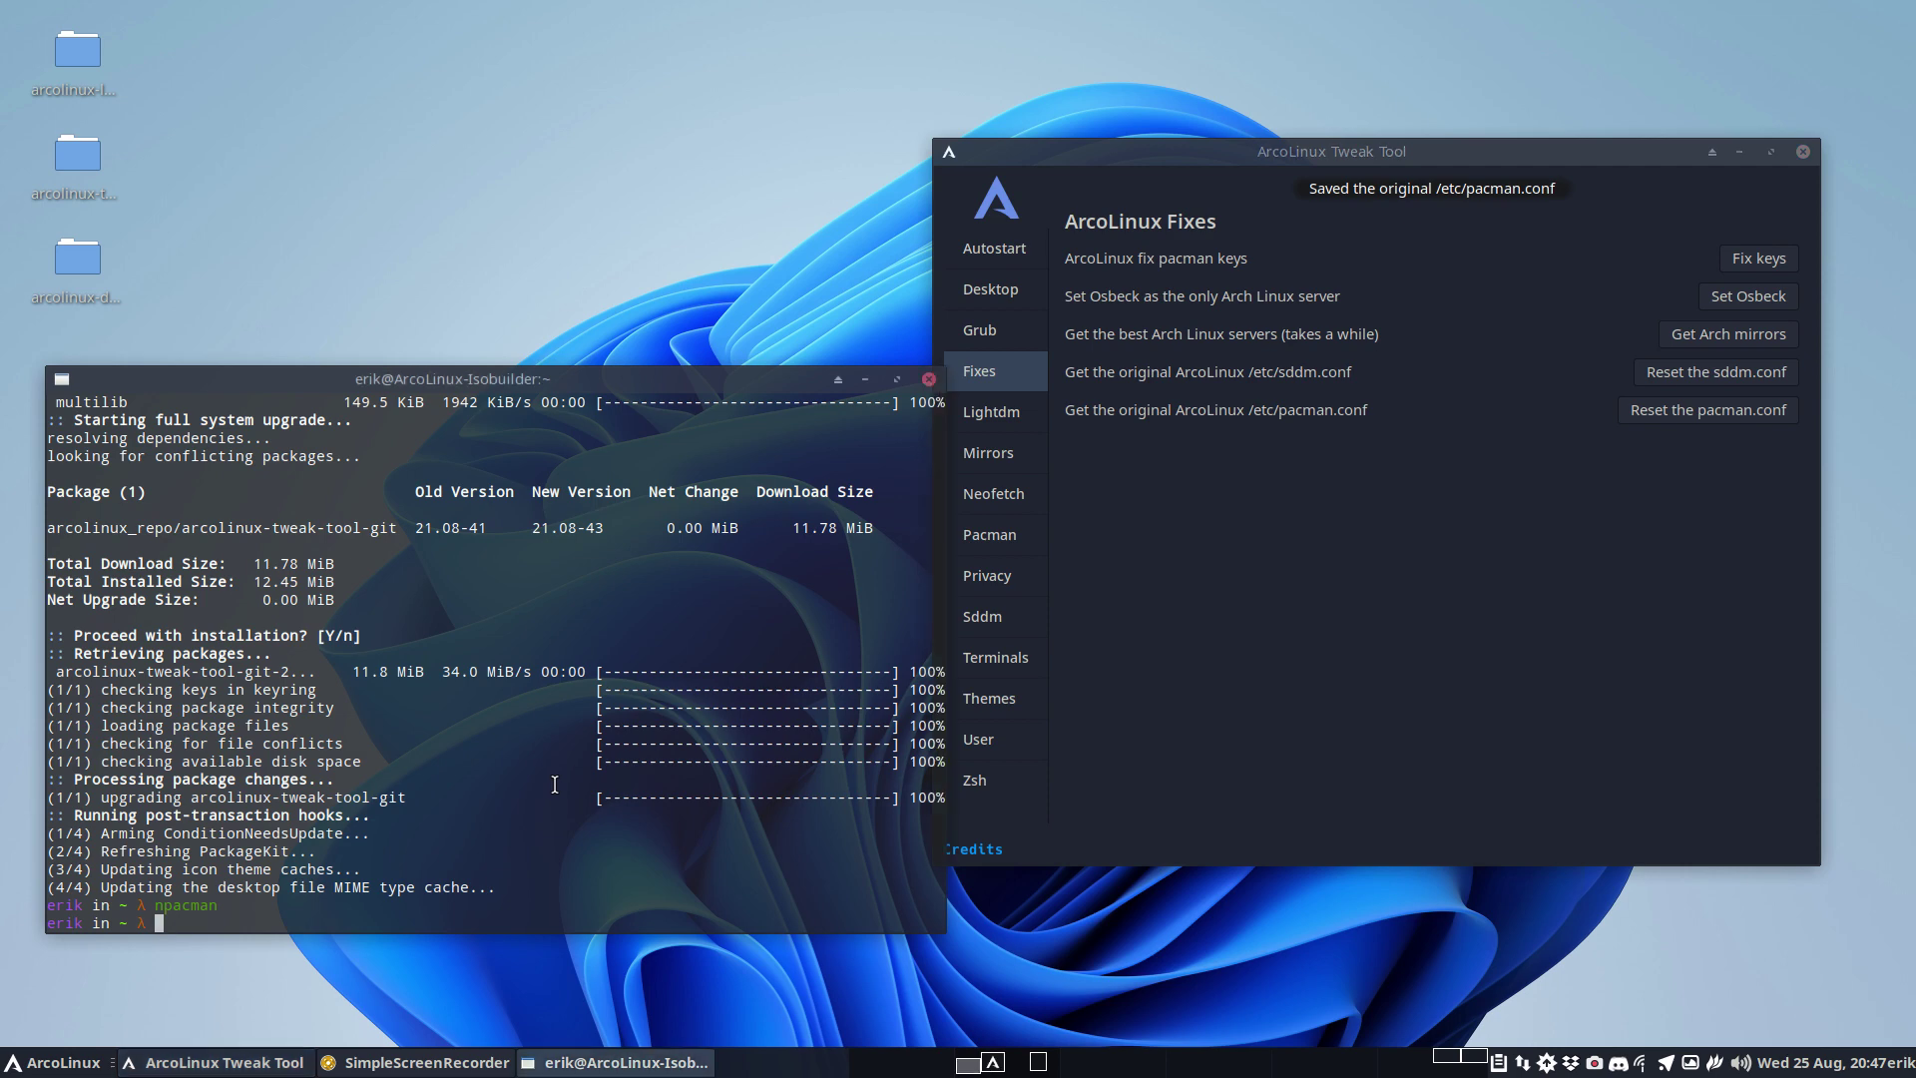
pyautogui.press('Up')
pyautogui.press('Return')
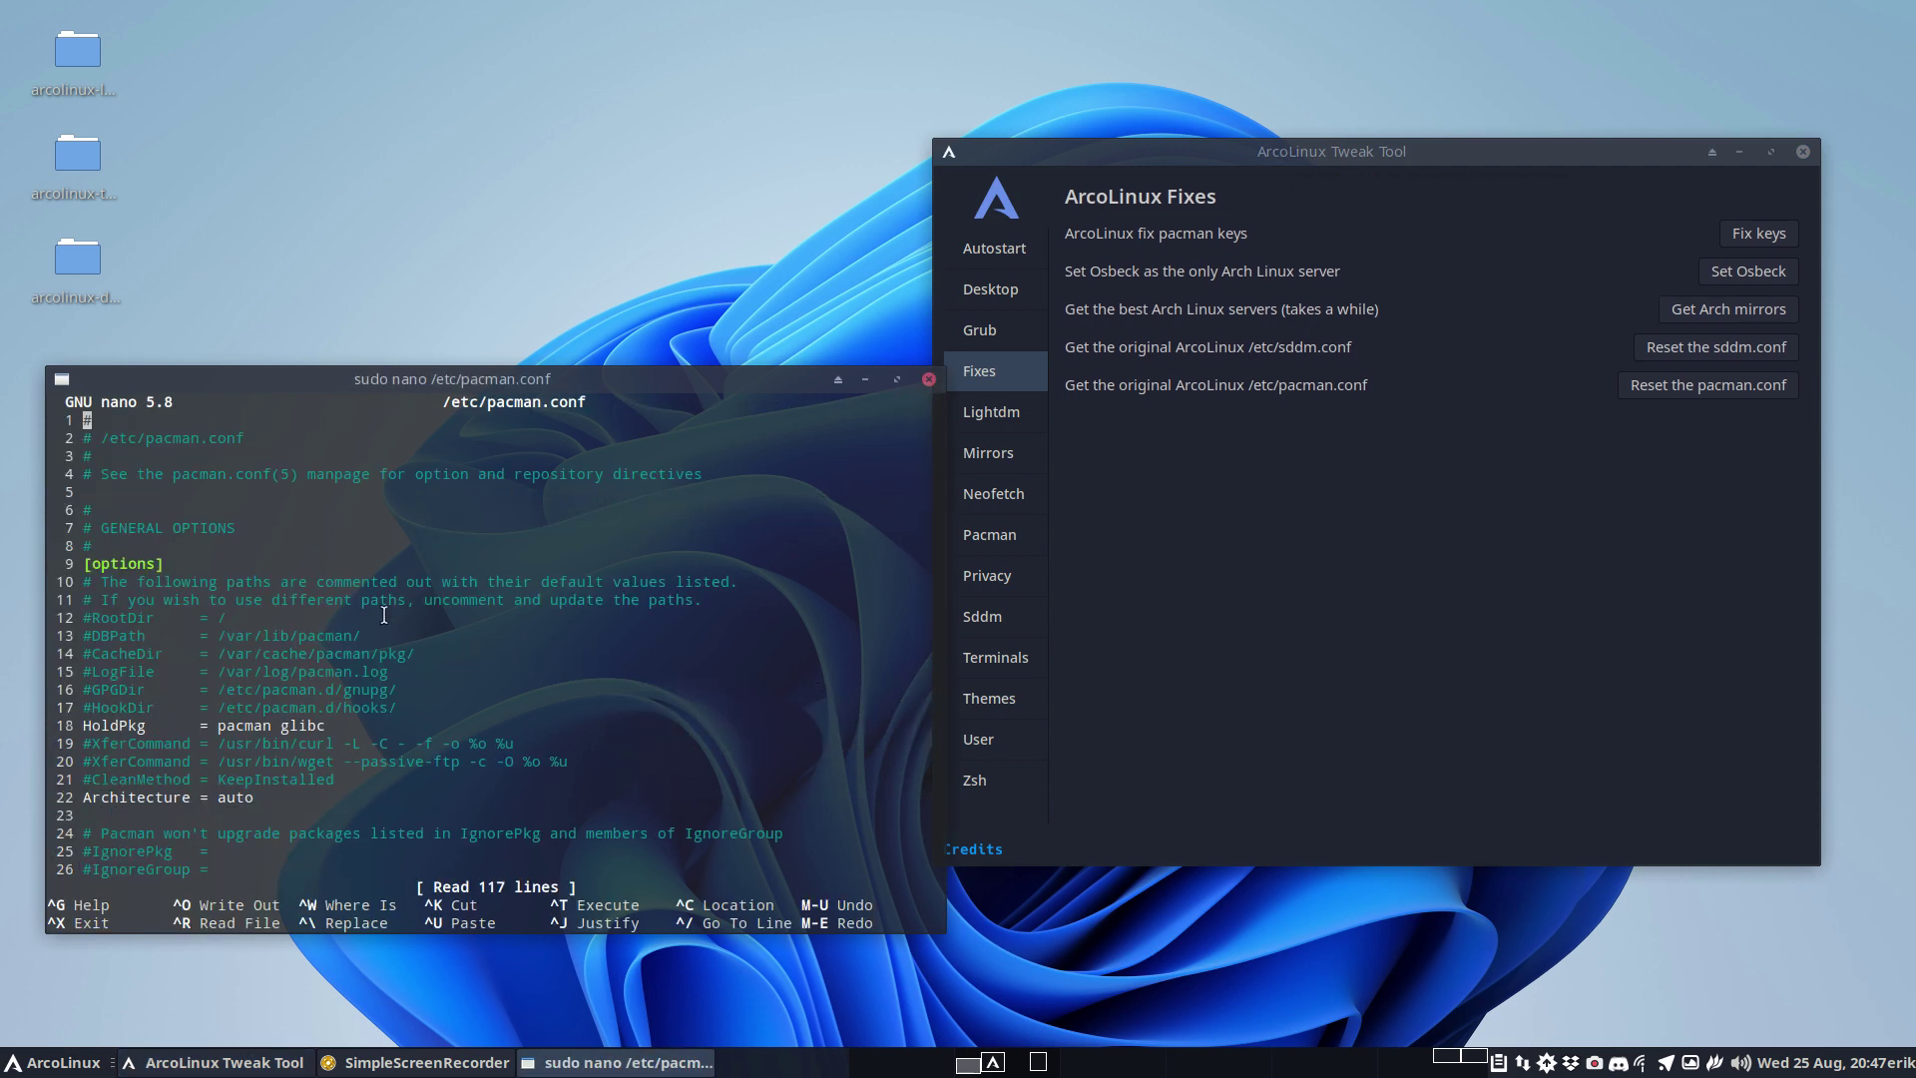
pyautogui.press('Right')
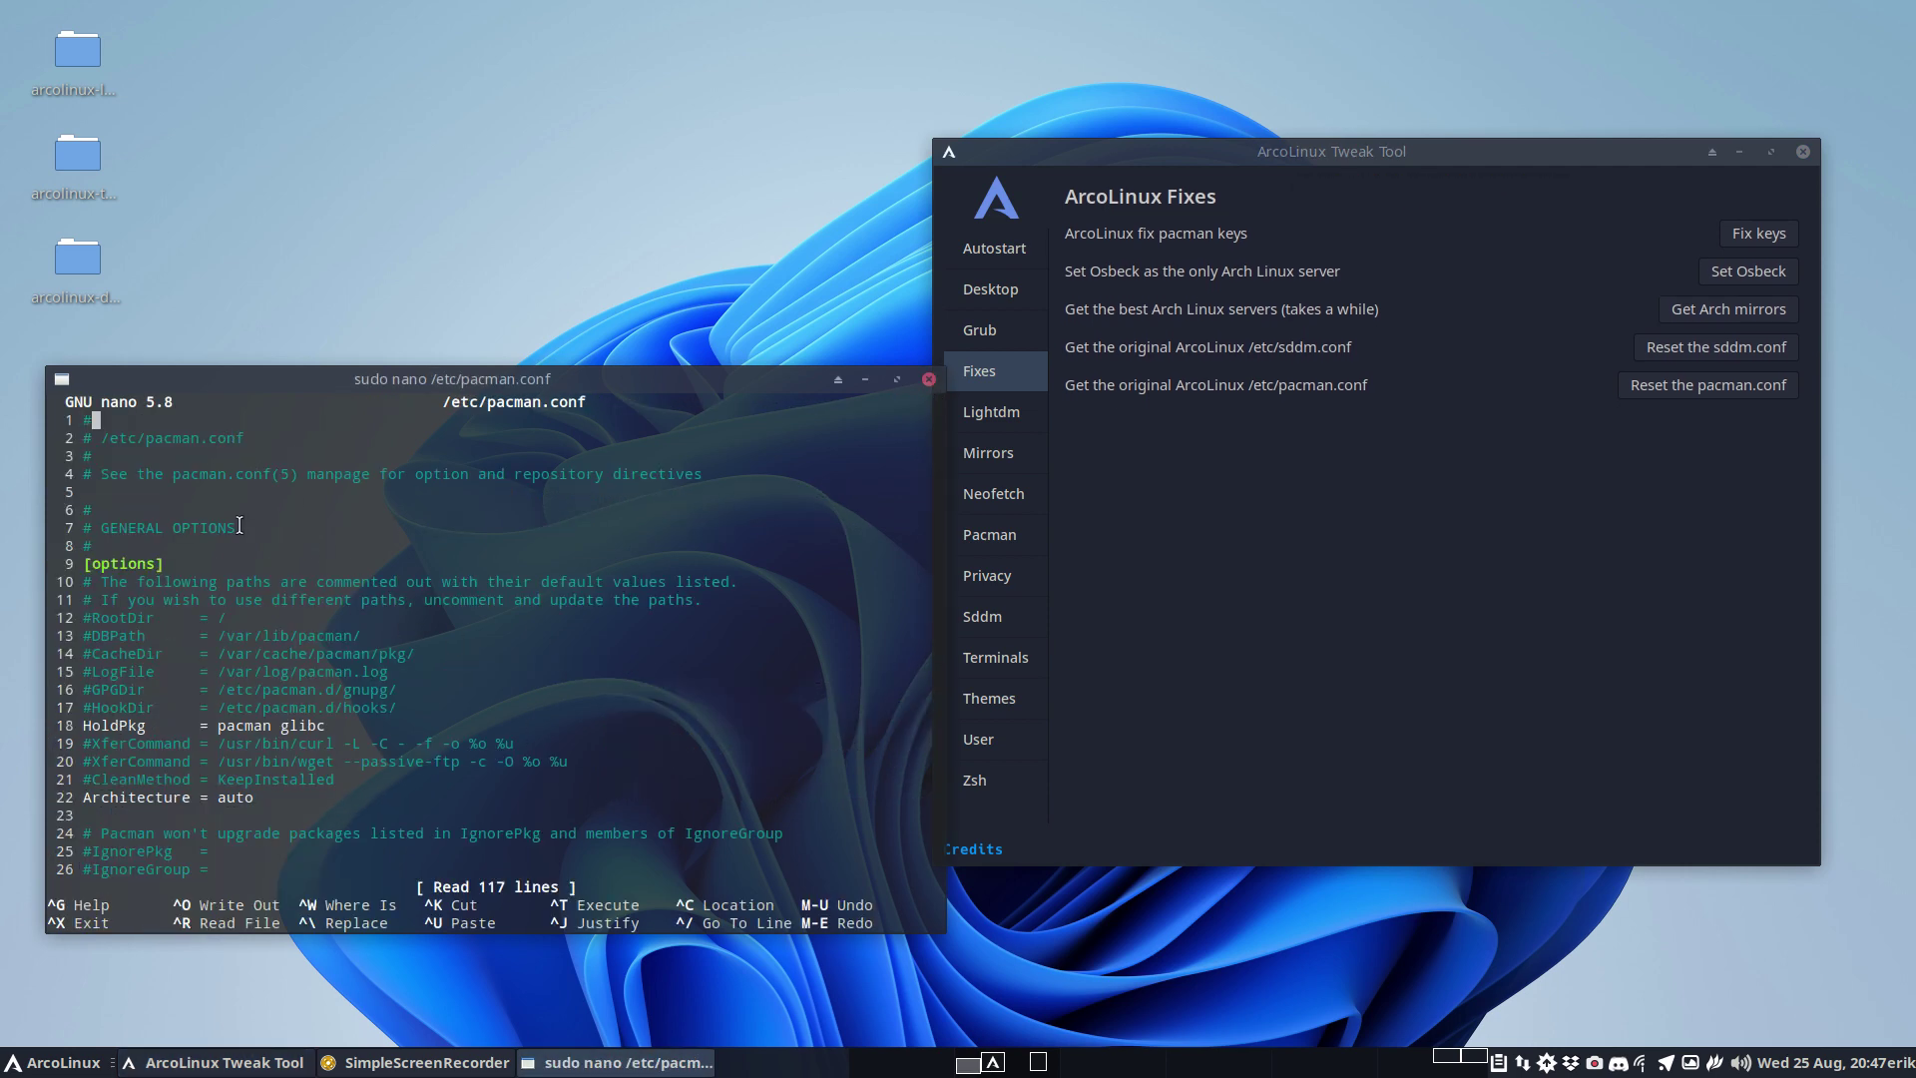